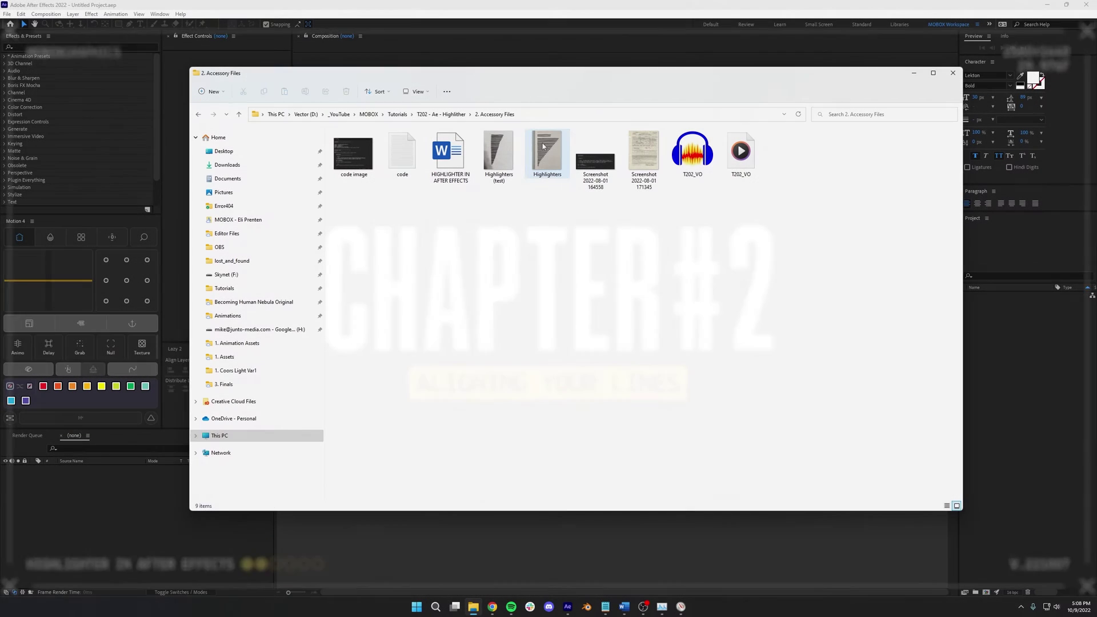
Import Highlighters.jpg into the project and create a composition from it
{"action": "left_click_drag", "start_coordinate": [547, 151], "coordinate": [1033, 409]}
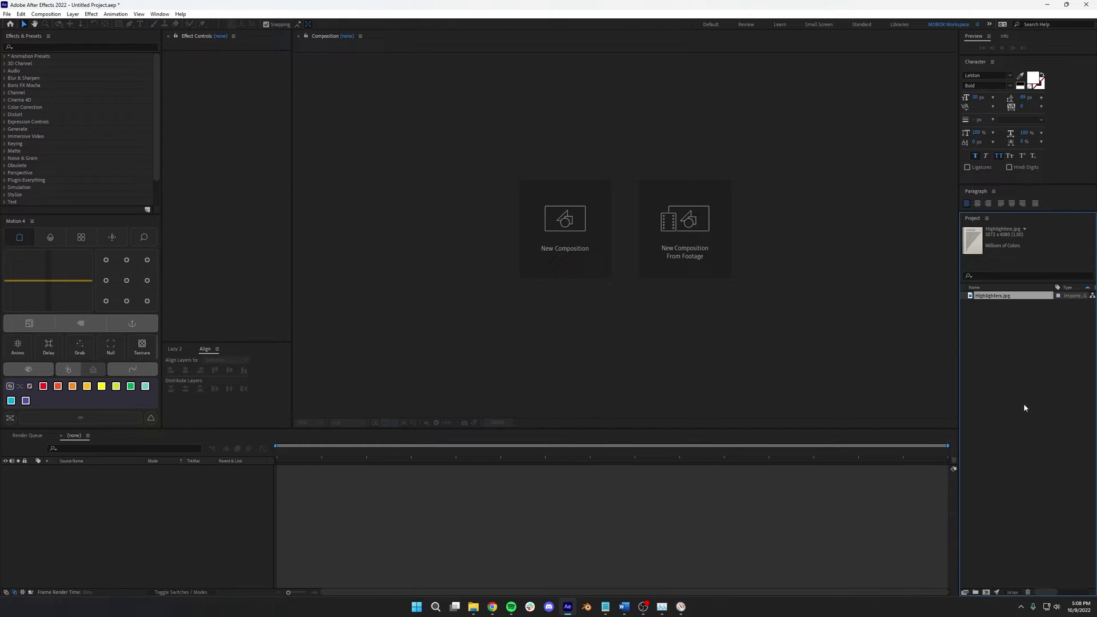
{"action": "left_click_drag", "start_coordinate": [982, 296], "coordinate": [1022, 523]}
{"action": "left_click_drag", "start_coordinate": [991, 595], "coordinate": [986, 592]}
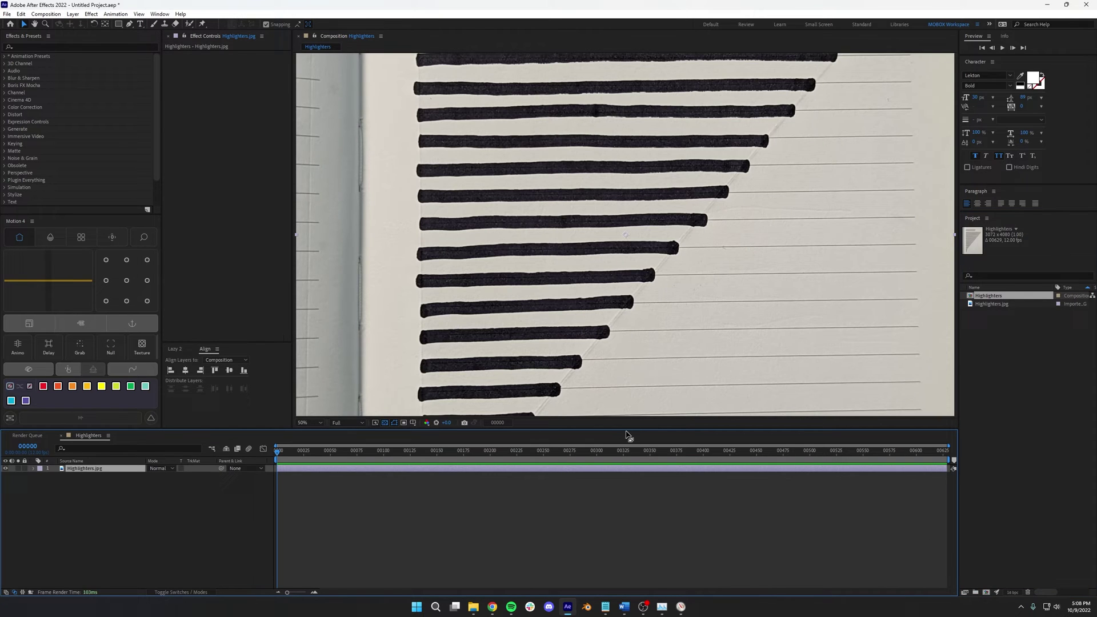
Draw a rectangular mask on the Highlighters.jpg layer that tightly encloses the shortest marker line at the bottom of the page
{"action": "left_click", "coordinate": [311, 422]}
{"action": "left_click", "coordinate": [312, 520]}
{"action": "left_click_drag", "start_coordinate": [514, 400], "coordinate": [874, 57]}
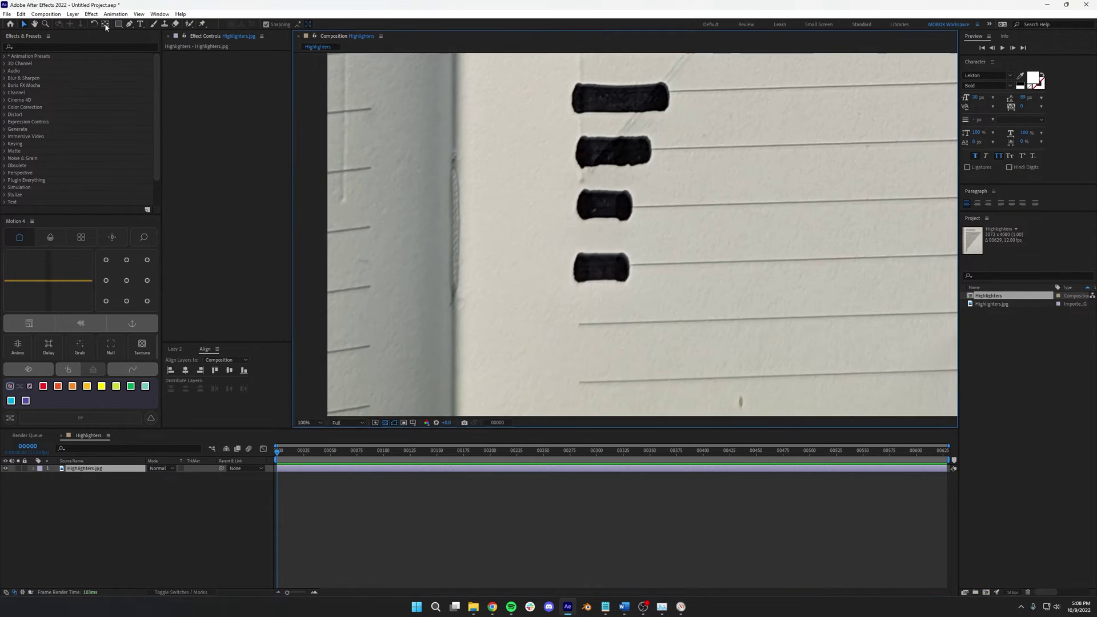
{"action": "left_click", "coordinate": [118, 24]}
{"action": "left_click_drag", "start_coordinate": [566, 245], "coordinate": [638, 285]}
{"action": "key", "text": "v"}
{"action": "left_click_drag", "start_coordinate": [567, 269], "coordinate": [572, 273]}
{"action": "left_click", "coordinate": [641, 274]}
{"action": "left_click_drag", "start_coordinate": [643, 273], "coordinate": [604, 183]}
Duplicate the masked layer repeatedly, moving the copies' masks up over the next marker lines
{"action": "left_click", "coordinate": [93, 469]}
{"action": "key", "text": "ctrl+d"}
{"action": "key", "text": "ctrl+d"}
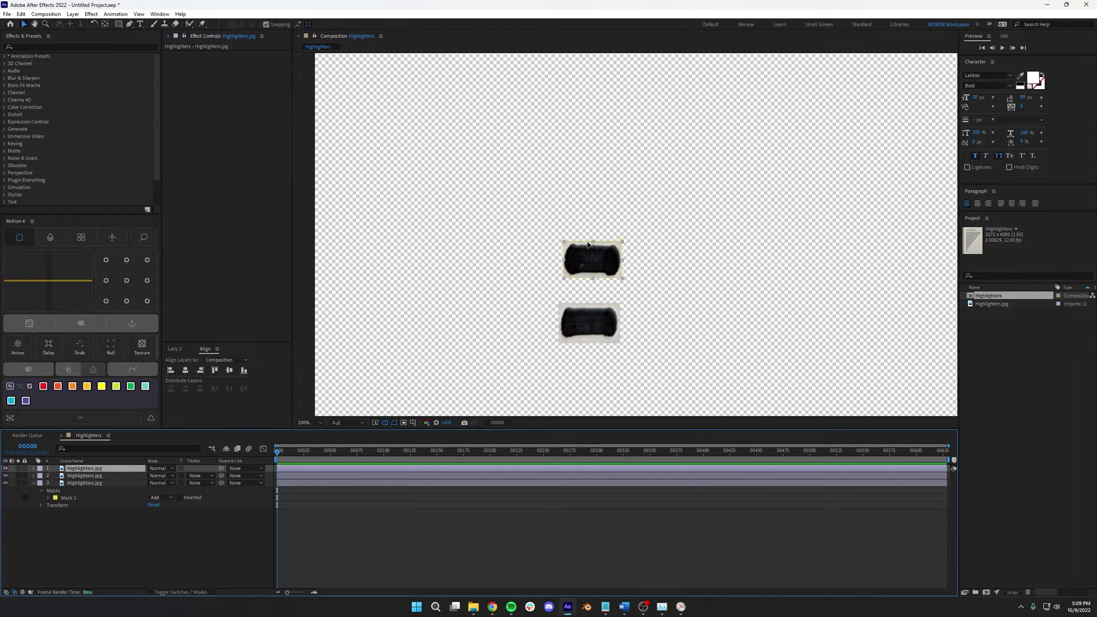
{"action": "left_click", "coordinate": [123, 469]}
{"action": "mouse_move", "coordinate": [623, 208]}
{"action": "left_mouse_down"}
{"action": "mouse_move", "coordinate": [642, 208]}
{"action": "mouse_move", "coordinate": [601, 260]}
{"action": "left_mouse_up"}
Duplicate the newest line layer and shift and widen the copy's mask to enclose the next longer marker line
{"action": "key", "text": "ctrl+d"}
{"action": "left_click_drag", "start_coordinate": [601, 261], "coordinate": [601, 208]}
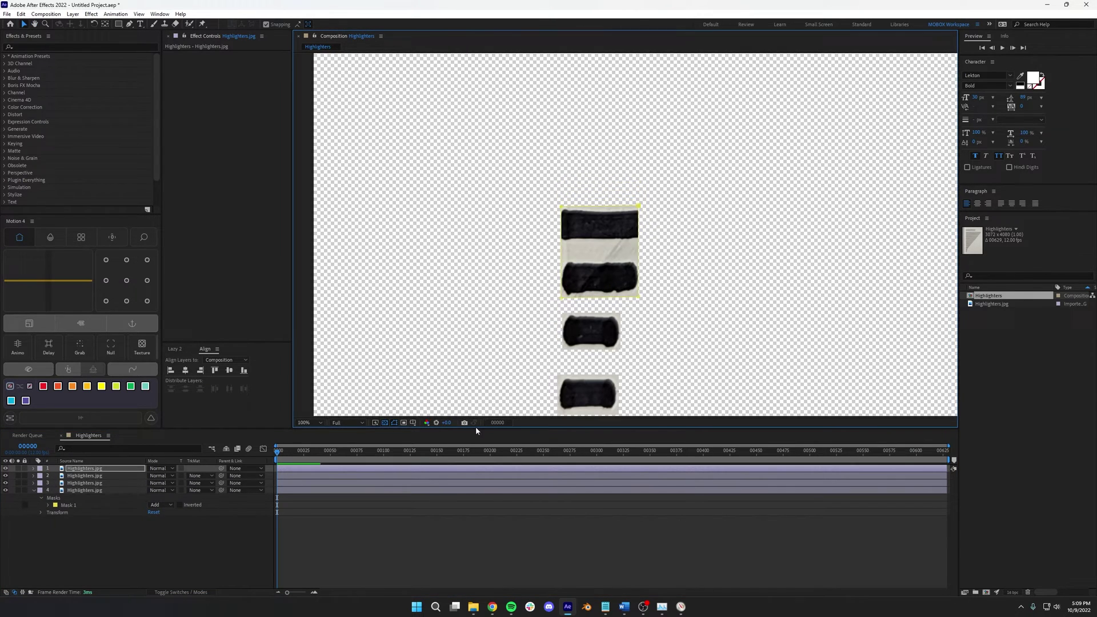
Turn off the transparency grid and fit the newest copy's mask around its own marker line
{"action": "left_click", "coordinate": [384, 422]}
{"action": "left_click_drag", "start_coordinate": [561, 251], "coordinate": [552, 251]}
{"action": "mouse_move", "coordinate": [641, 276]}
{"action": "left_mouse_down"}
{"action": "mouse_move", "coordinate": [658, 276]}
{"action": "mouse_move", "coordinate": [624, 242]}
{"action": "mouse_move", "coordinate": [599, 323]}
{"action": "left_mouse_up"}
{"action": "left_click", "coordinate": [92, 469]}
{"action": "key", "text": "ctrl+d"}
{"action": "left_click_drag", "start_coordinate": [599, 311], "coordinate": [600, 247]}
{"action": "left_click_drag", "start_coordinate": [614, 347], "coordinate": [613, 284]}
{"action": "left_click_drag", "start_coordinate": [682, 272], "coordinate": [696, 272]}
{"action": "left_click_drag", "start_coordinate": [553, 274], "coordinate": [551, 274]}
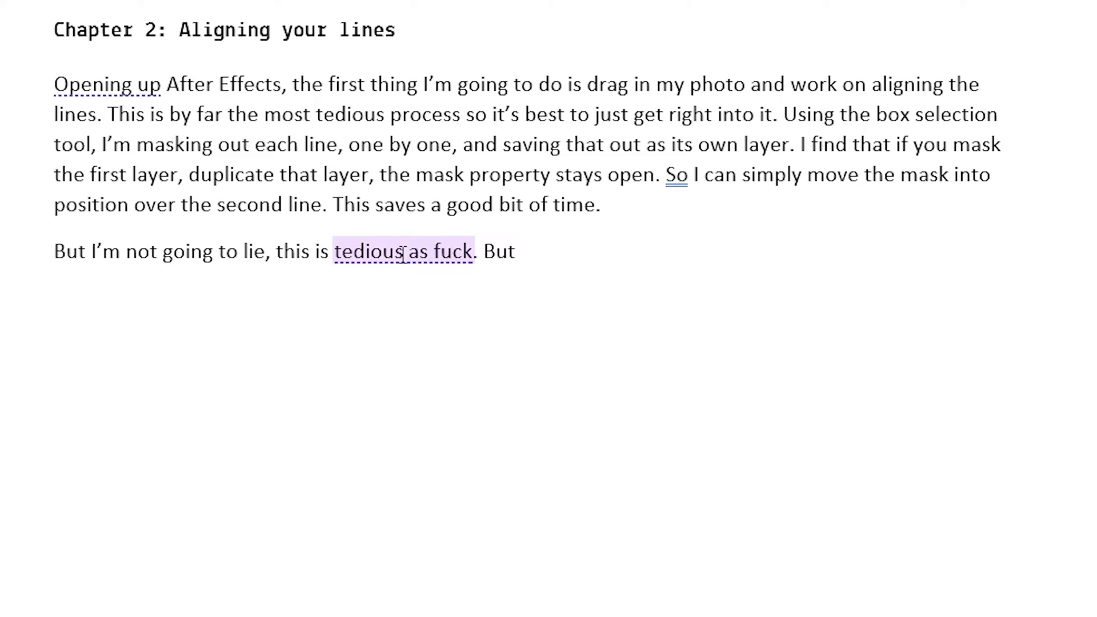
Fit the newest layer's mask around the longest marker line by raising its lower edge and extending its right edge
{"action": "left_click", "coordinate": [548, 318]}
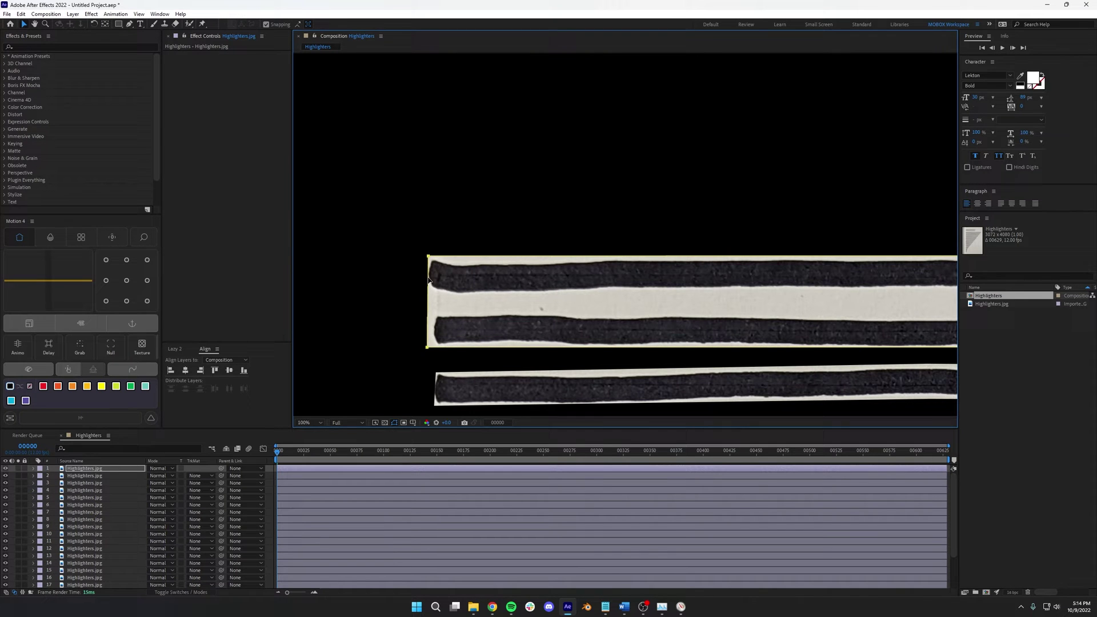
{"action": "left_click_drag", "start_coordinate": [456, 350], "coordinate": [467, 298]}
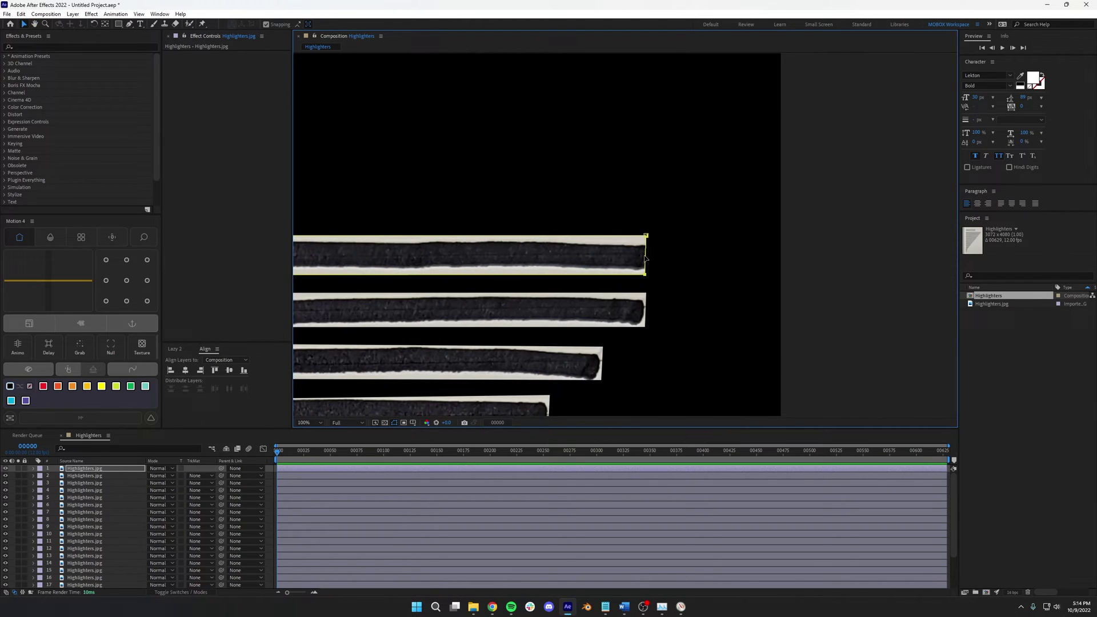
{"action": "left_click_drag", "start_coordinate": [645, 258], "coordinate": [687, 259]}
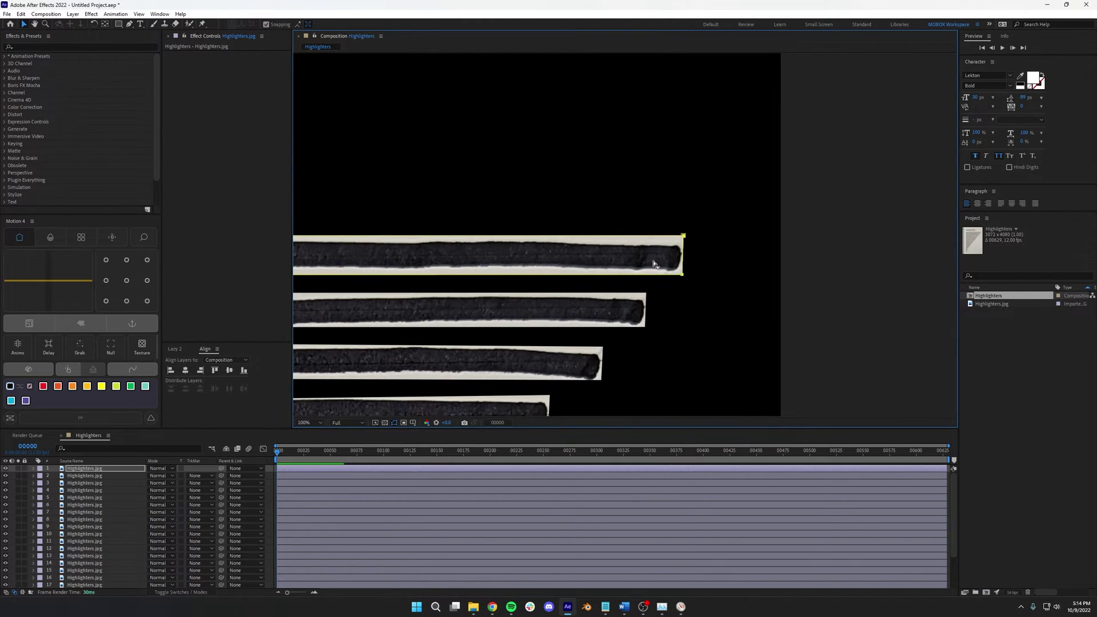
{"action": "scroll", "coordinate": [654, 264], "scroll_direction": "down", "scroll_amount": 6}
{"action": "scroll", "coordinate": [700, 232], "scroll_direction": "up", "scroll_amount": 3}
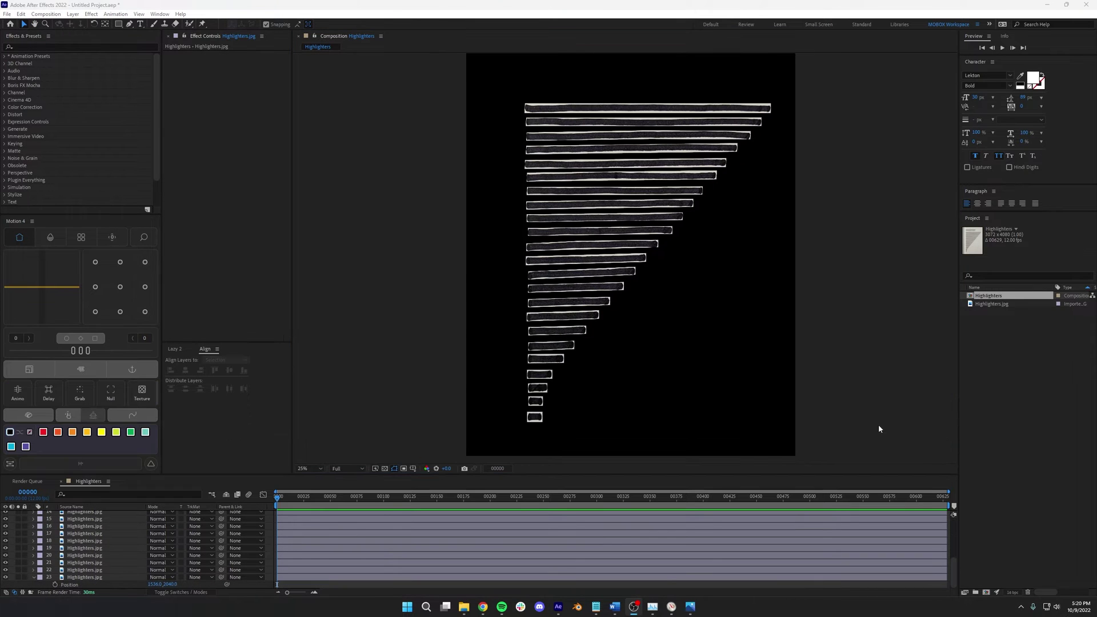
{"action": "left_click", "coordinate": [879, 429]}
{"action": "scroll", "coordinate": [117, 516], "scroll_direction": "up", "scroll_amount": 5}
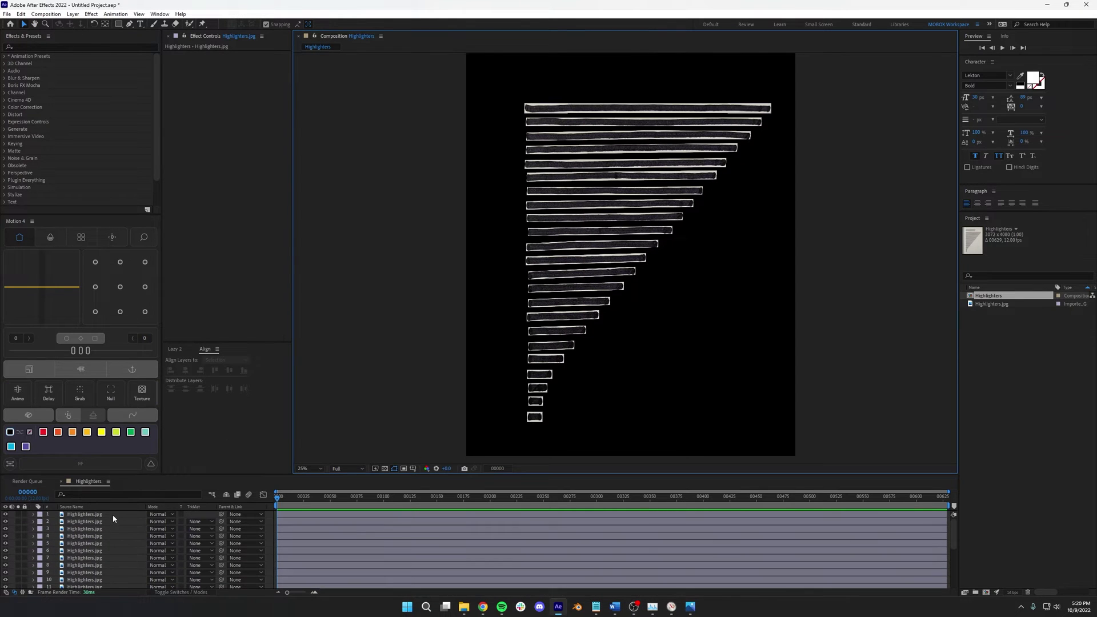
Select all 23 Highlighters.jpg layers and move their anchor points to the middle of each line's left edge
{"action": "left_click", "coordinate": [111, 515]}
{"action": "scroll", "coordinate": [109, 532], "scroll_direction": "down", "scroll_amount": 5}
{"action": "left_click", "coordinate": [91, 577], "text": "shift"}
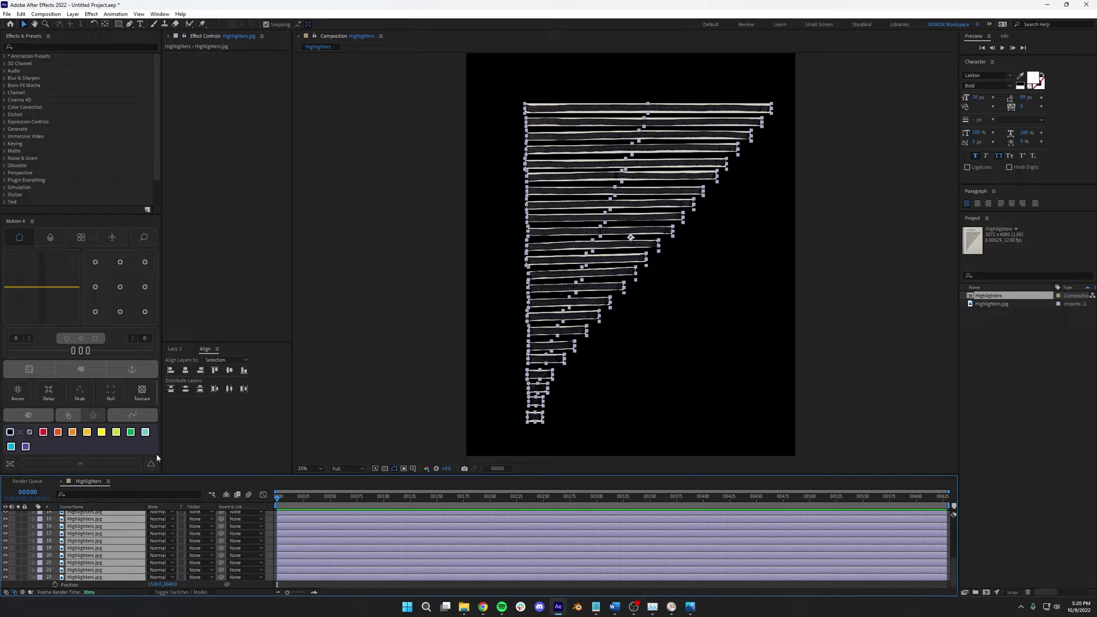
{"action": "left_click", "coordinate": [96, 288]}
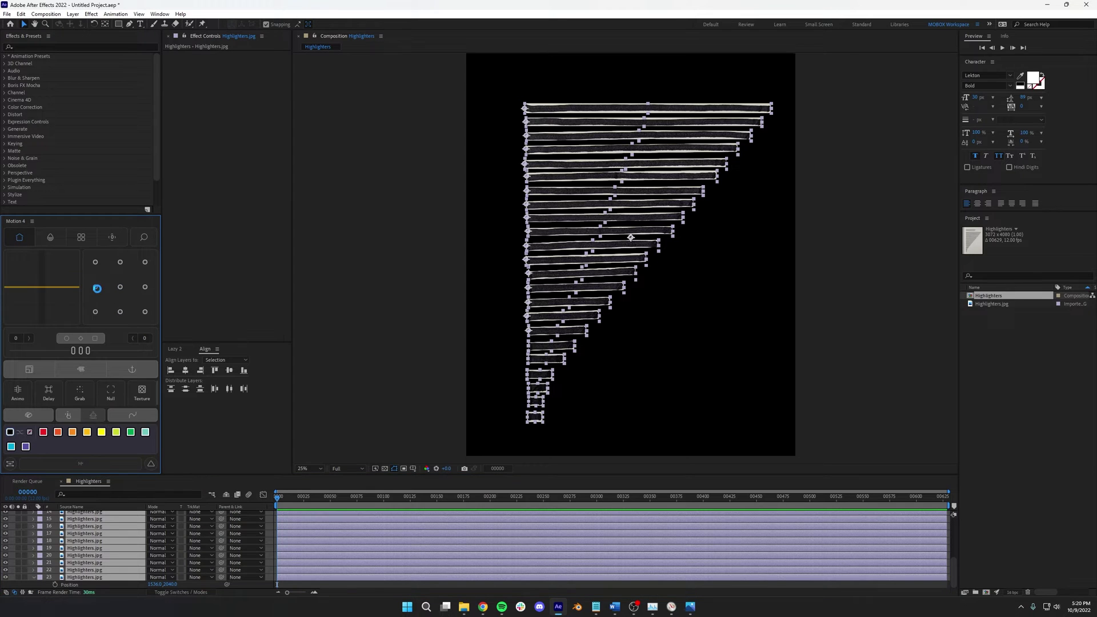
{"action": "left_click", "coordinate": [385, 256]}
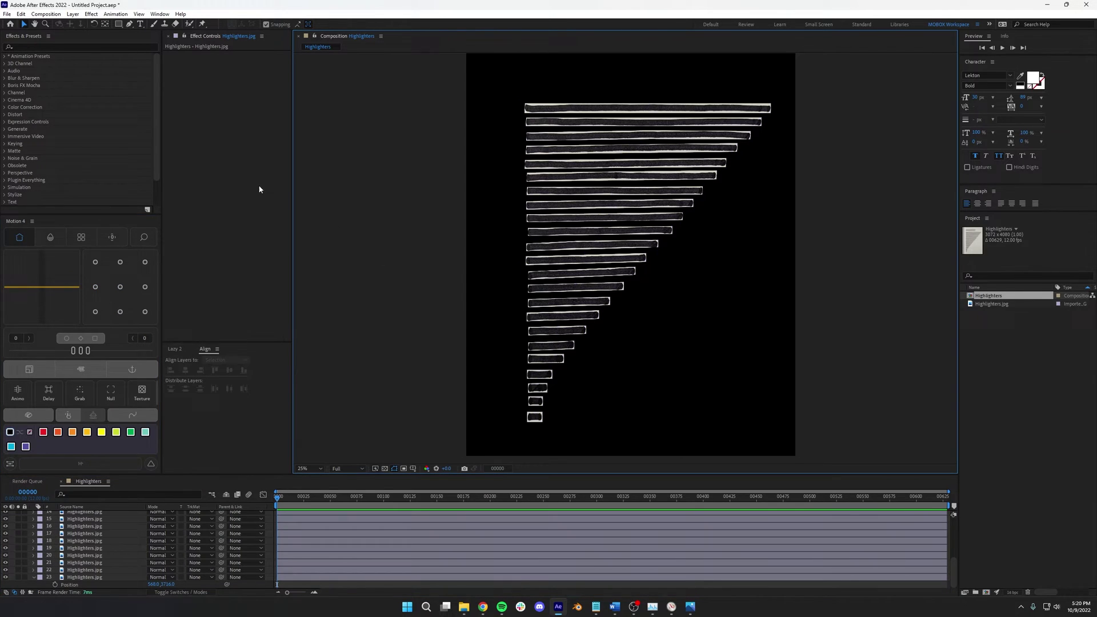
Try repositioning the anchor point of the shortest marker line manually with the Pan Behind tool
{"action": "left_click", "coordinate": [107, 26]}
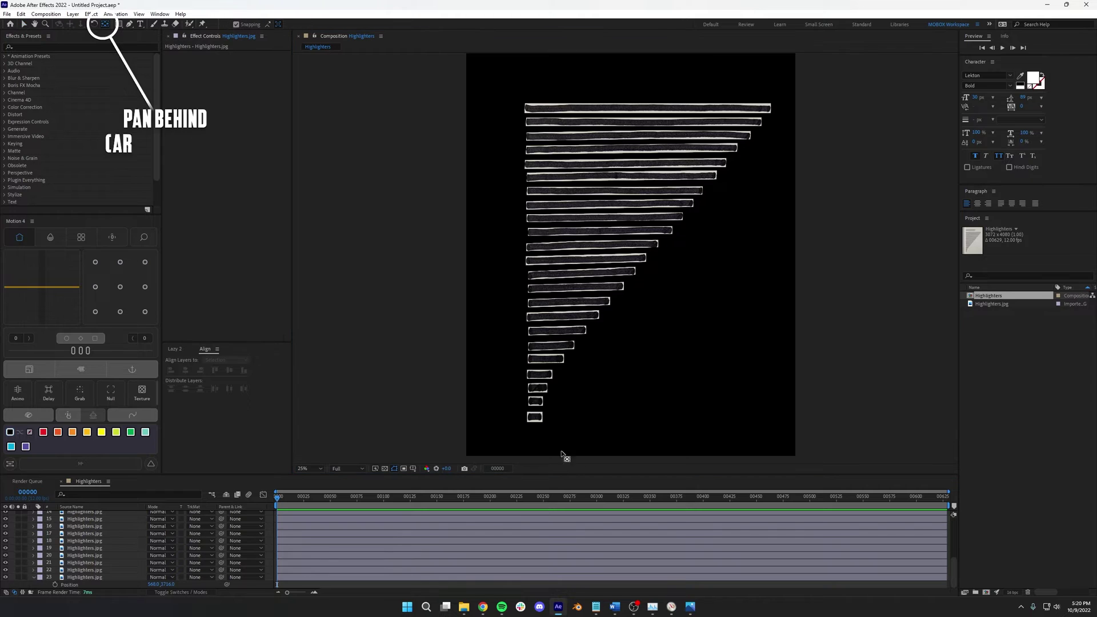
{"action": "scroll", "coordinate": [560, 400], "scroll_direction": "up", "scroll_amount": 2}
{"action": "left_click", "coordinate": [509, 378]}
{"action": "scroll", "coordinate": [507, 379], "scroll_direction": "up", "scroll_amount": 4}
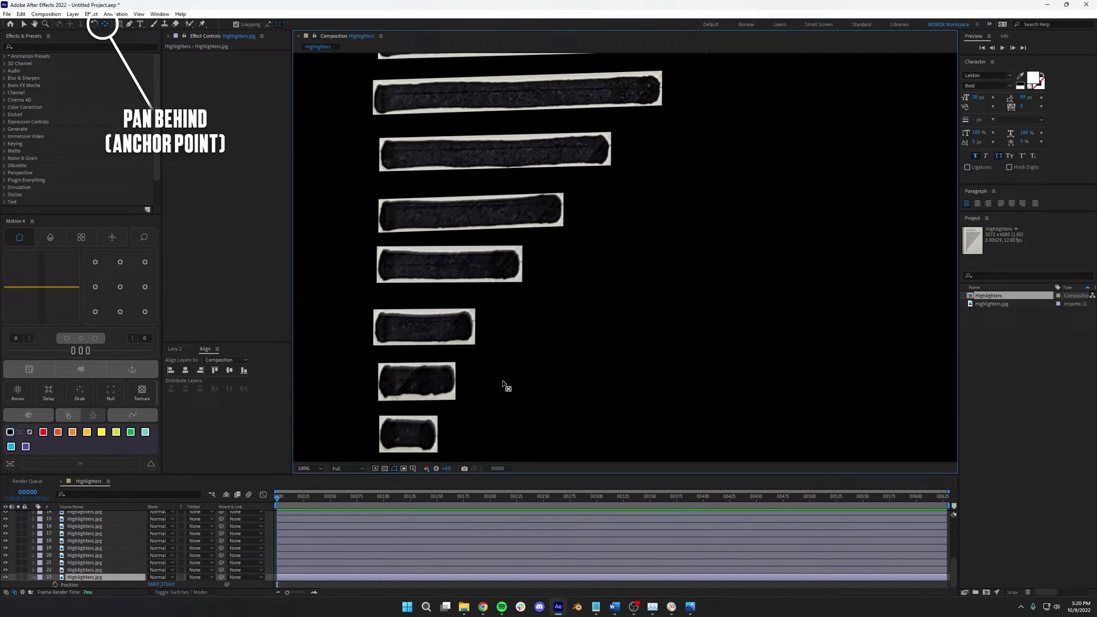
{"action": "left_click_drag", "start_coordinate": [518, 295], "coordinate": [518, 294]}
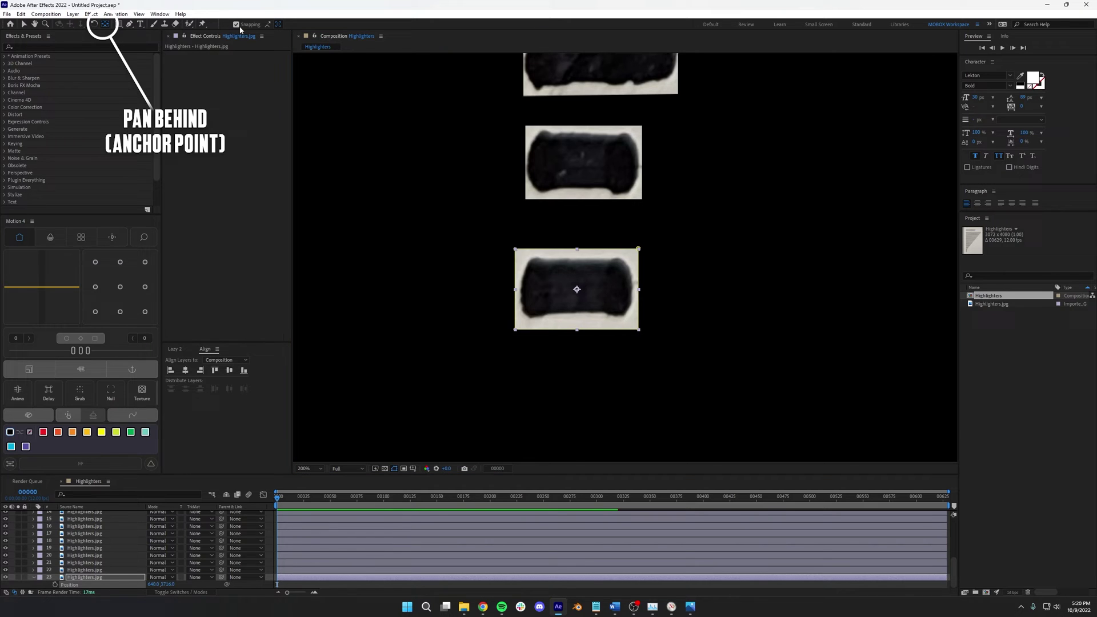
{"action": "scroll", "coordinate": [568, 292], "scroll_direction": "down", "scroll_amount": 6}
Copy the shortest line's Position property and apply it to all the other line layers so they stack together
{"action": "left_click", "coordinate": [21, 14]}
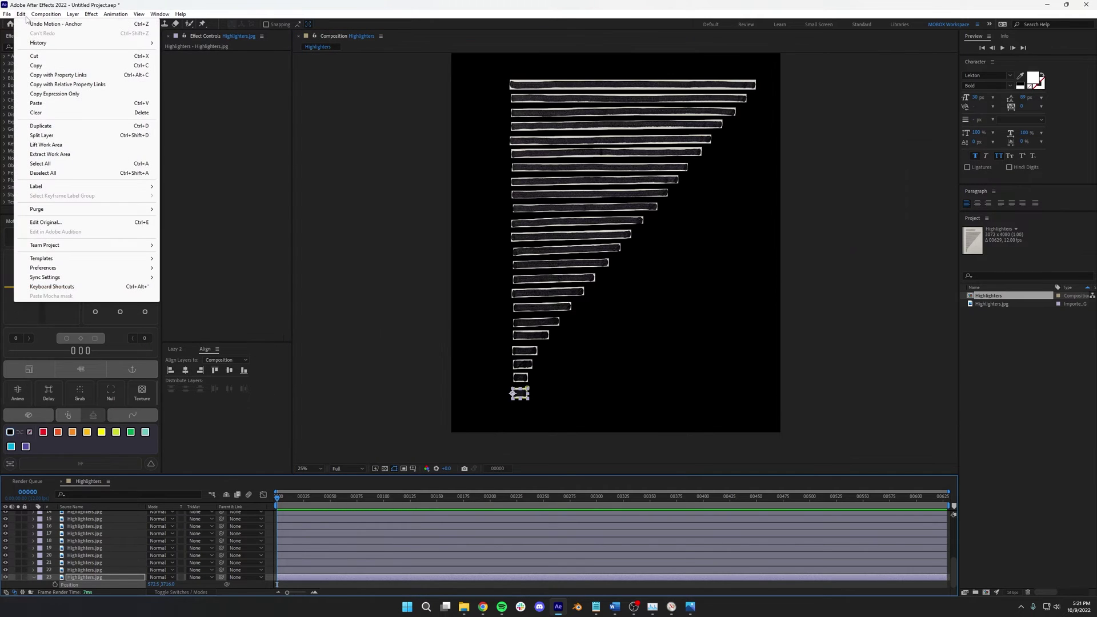
{"action": "left_click", "coordinate": [40, 67]}
{"action": "left_click", "coordinate": [456, 356]}
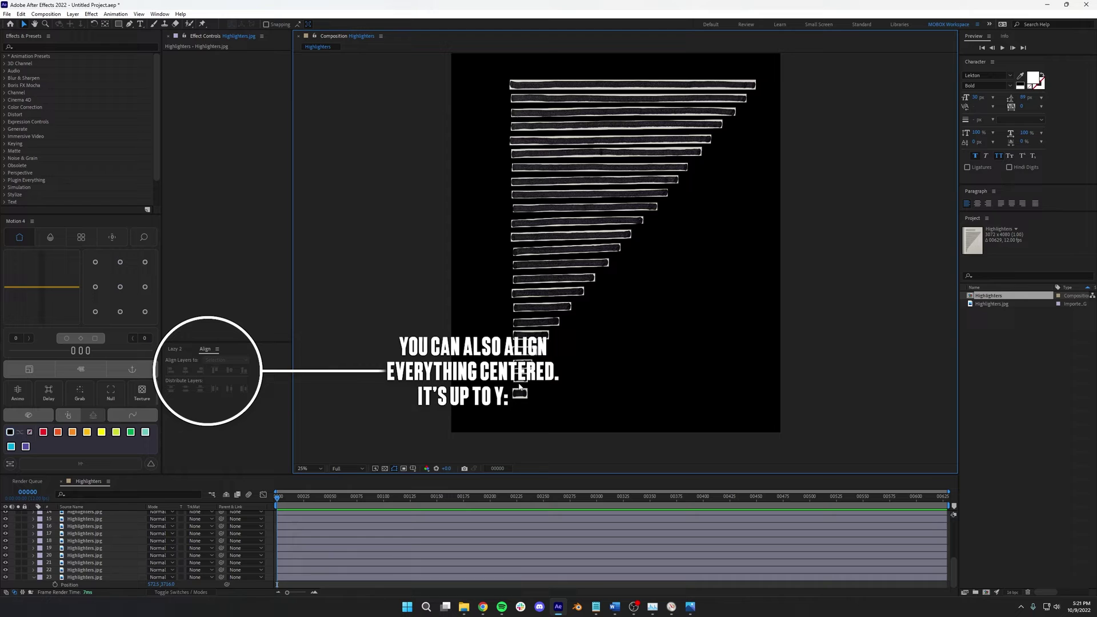
{"action": "scroll", "coordinate": [87, 571], "scroll_direction": "up", "scroll_amount": 3}
{"action": "scroll", "coordinate": [88, 575], "scroll_direction": "down", "scroll_amount": 3}
{"action": "left_click", "coordinate": [93, 570]}
{"action": "scroll", "coordinate": [96, 562], "scroll_direction": "up", "scroll_amount": 4}
{"action": "key", "text": "ctrl+a"}
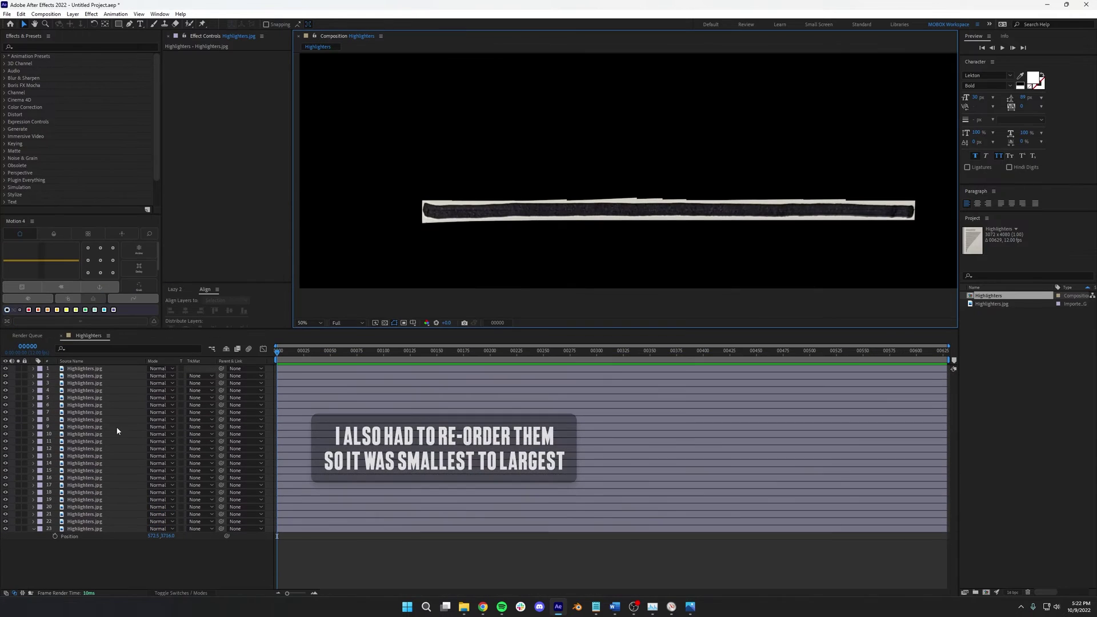
Collapse the bottom layer's properties and reorder the line layers from smallest to largest
{"action": "left_click", "coordinate": [33, 528]}
{"action": "left_click", "coordinate": [118, 361]}
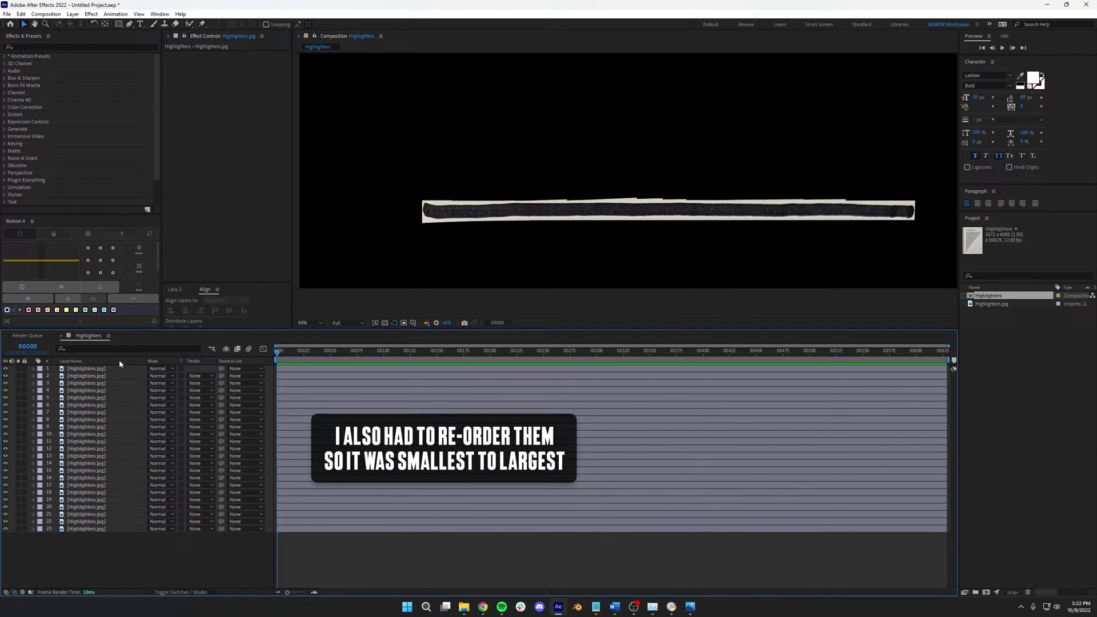
{"action": "left_click_drag", "start_coordinate": [105, 527], "coordinate": [106, 507]}
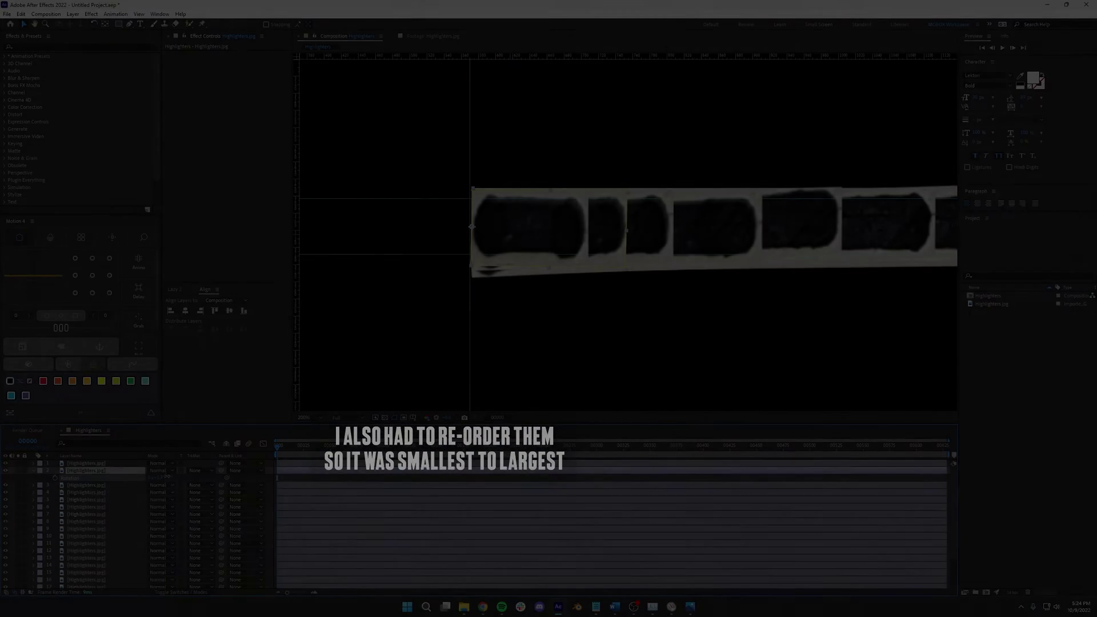
{"action": "left_click", "coordinate": [101, 485]}
Adjust the Rotation of the stacked line layers one by one, including layer 5, so each marker line sits level
{"action": "left_click_drag", "start_coordinate": [167, 476], "coordinate": [661, 336]}
{"action": "key", "text": "r"}
{"action": "left_click", "coordinate": [85, 500]}
{"action": "key", "text": "r"}
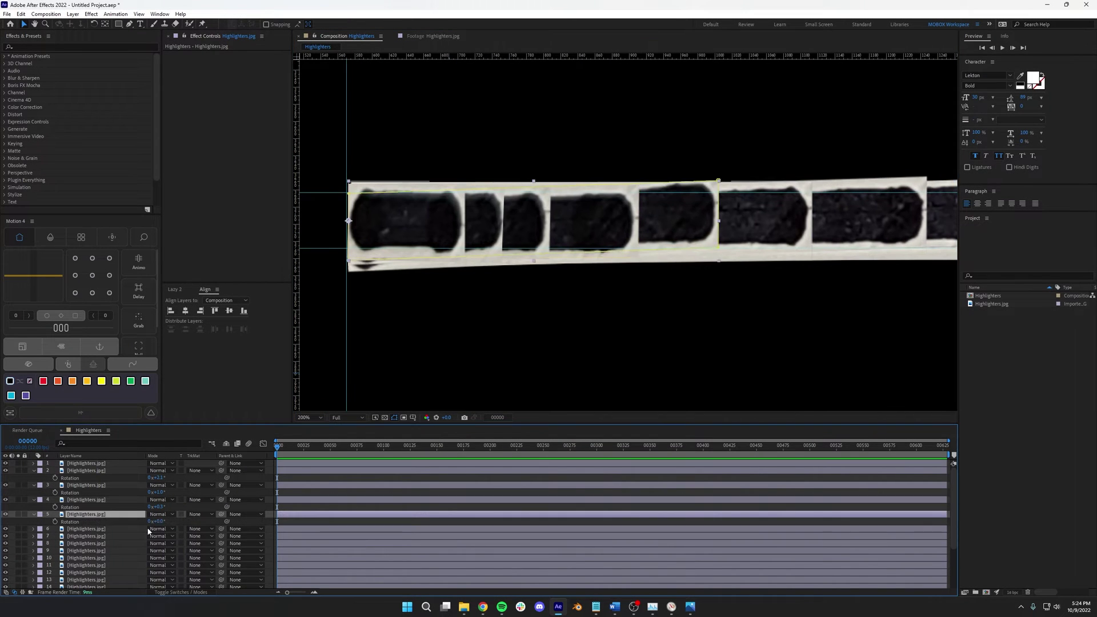
{"action": "left_click_drag", "start_coordinate": [154, 521], "coordinate": [158, 536]}
{"action": "left_click", "coordinate": [127, 528]}
{"action": "key", "text": "r"}
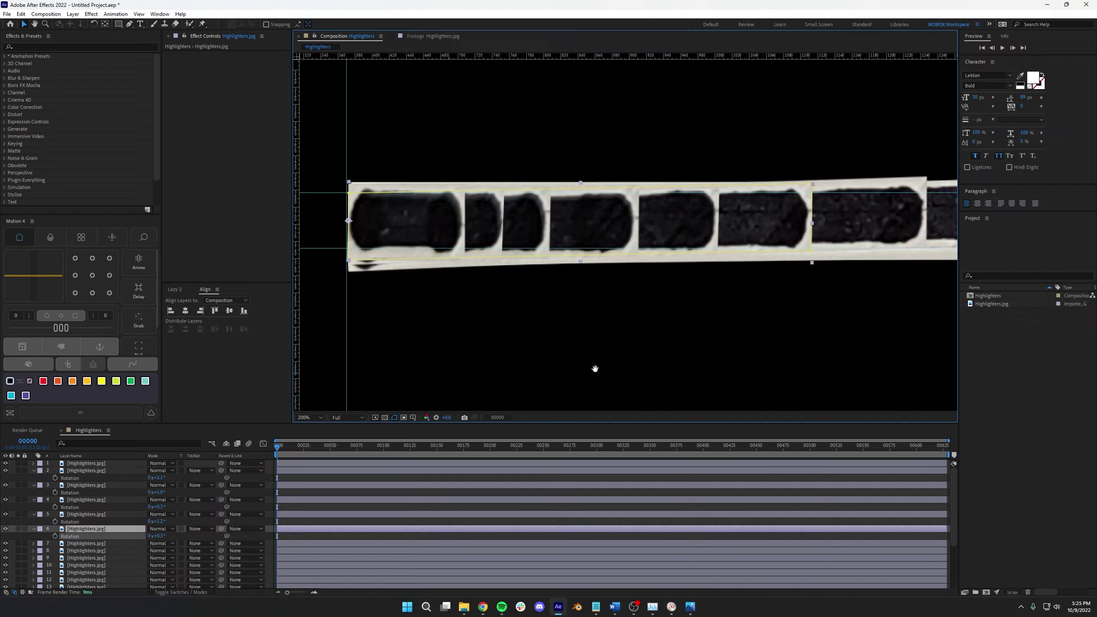
{"action": "left_click", "coordinate": [128, 549]}
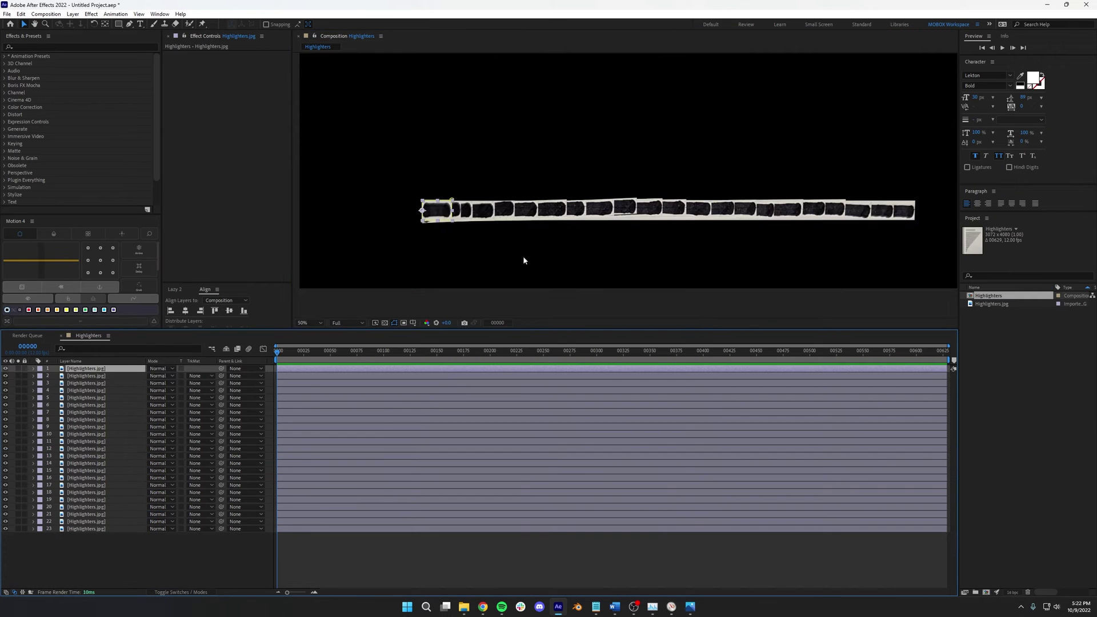
Show the rulers and place a horizontal guide just above the stacked lines, then move the upper guide higher
{"action": "left_click_drag", "start_coordinate": [526, 329], "coordinate": [525, 423]}
{"action": "scroll", "coordinate": [588, 308], "scroll_direction": "down", "scroll_amount": 2}
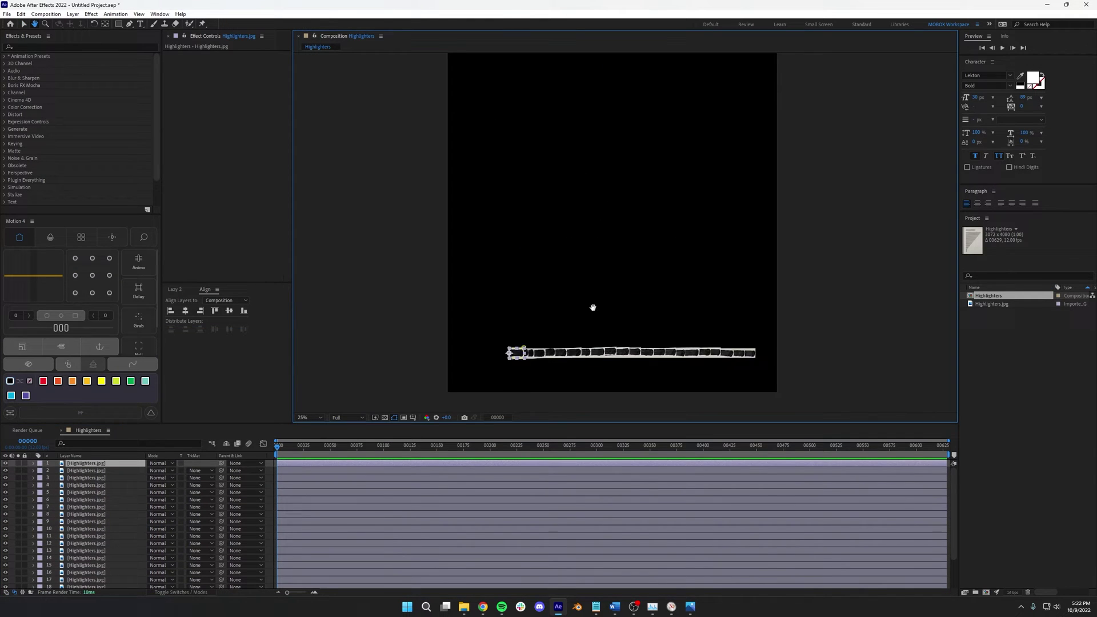
{"action": "scroll", "coordinate": [586, 309], "scroll_direction": "down", "scroll_amount": 1}
{"action": "key", "text": "ctrl+r"}
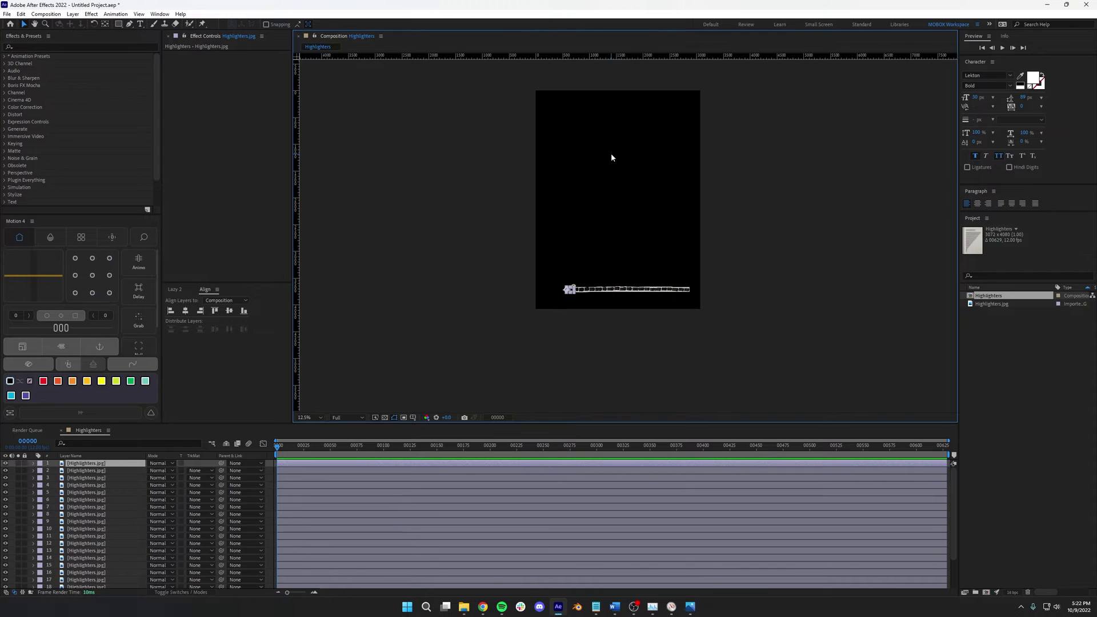
{"action": "left_click_drag", "start_coordinate": [611, 56], "coordinate": [632, 279]}
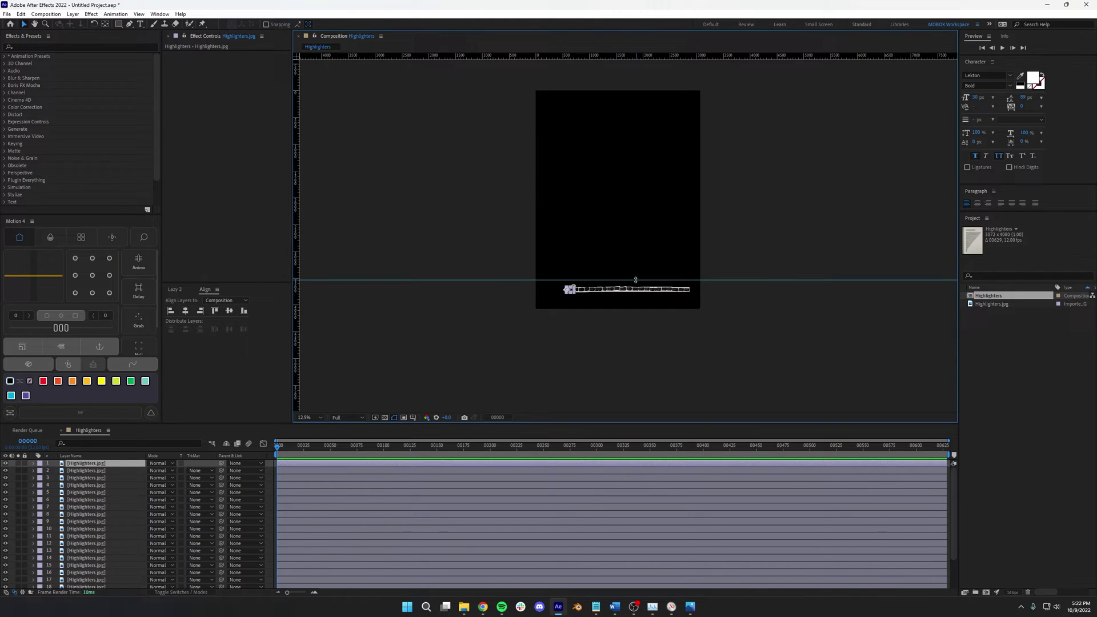
{"action": "scroll", "coordinate": [631, 284], "scroll_direction": "up", "scroll_amount": 2}
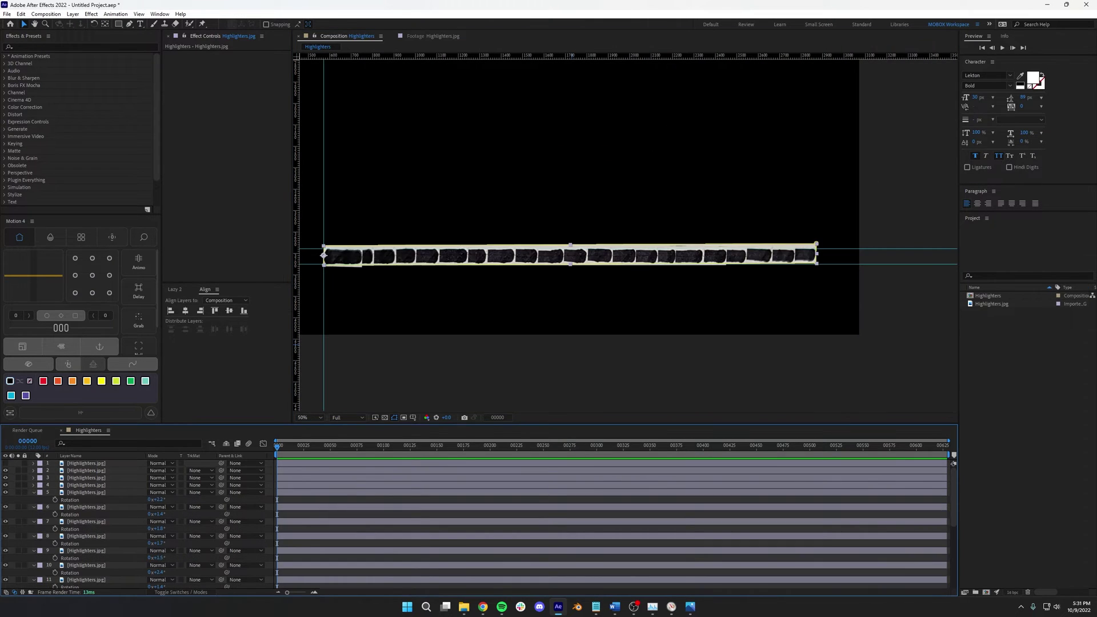
{"action": "left_click_drag", "start_coordinate": [878, 249], "coordinate": [895, 158]}
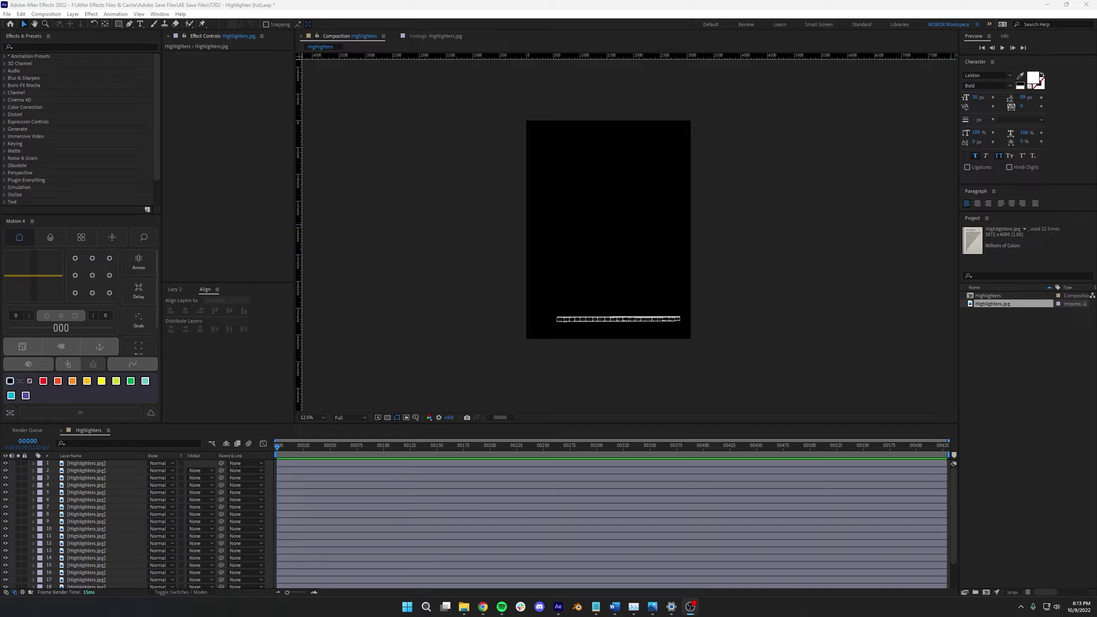
Resize the Highlighters composition to a width of 2500 px and a height of 200 px
{"action": "left_click", "coordinate": [45, 13]}
{"action": "left_click", "coordinate": [52, 32]}
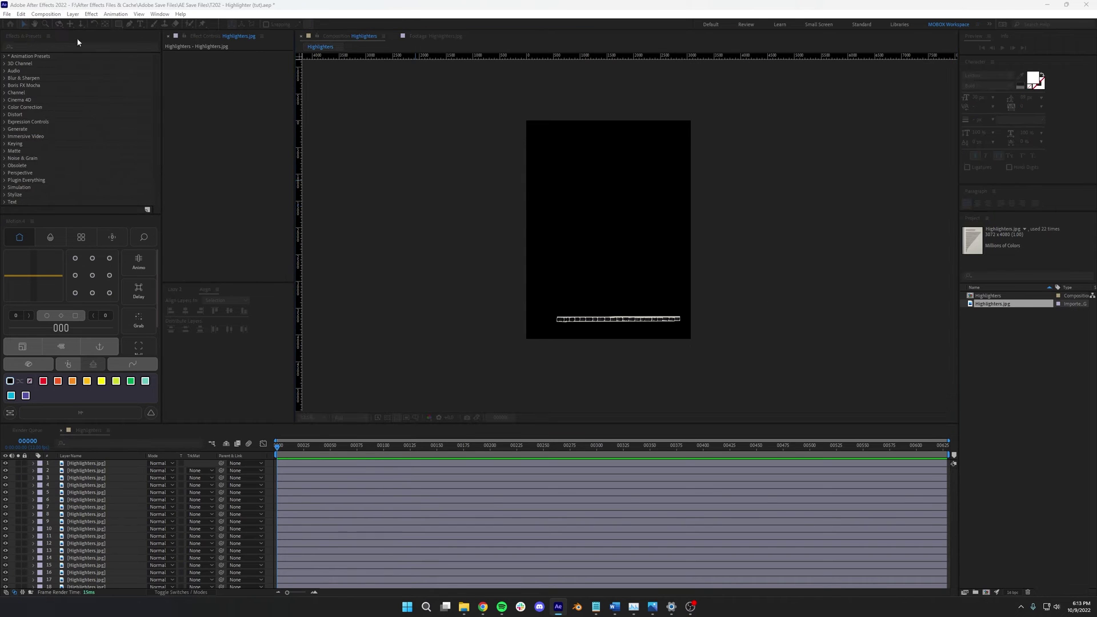
{"action": "left_click", "coordinate": [771, 224]}
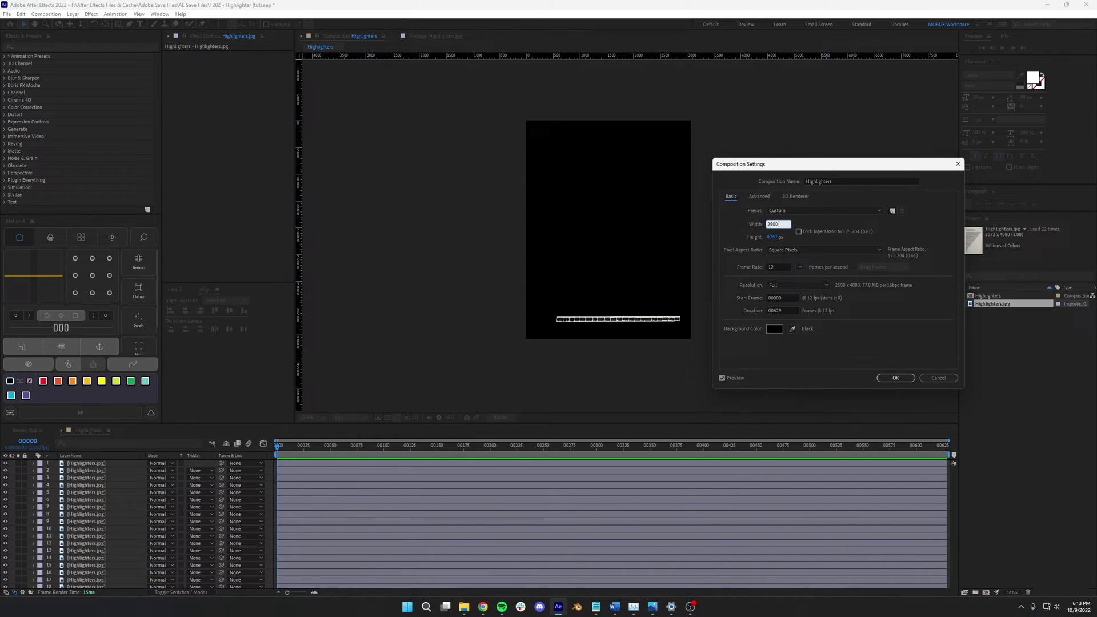
{"action": "key", "text": "Tab"}
{"action": "type", "text": "200"}
{"action": "key", "text": "Return"}
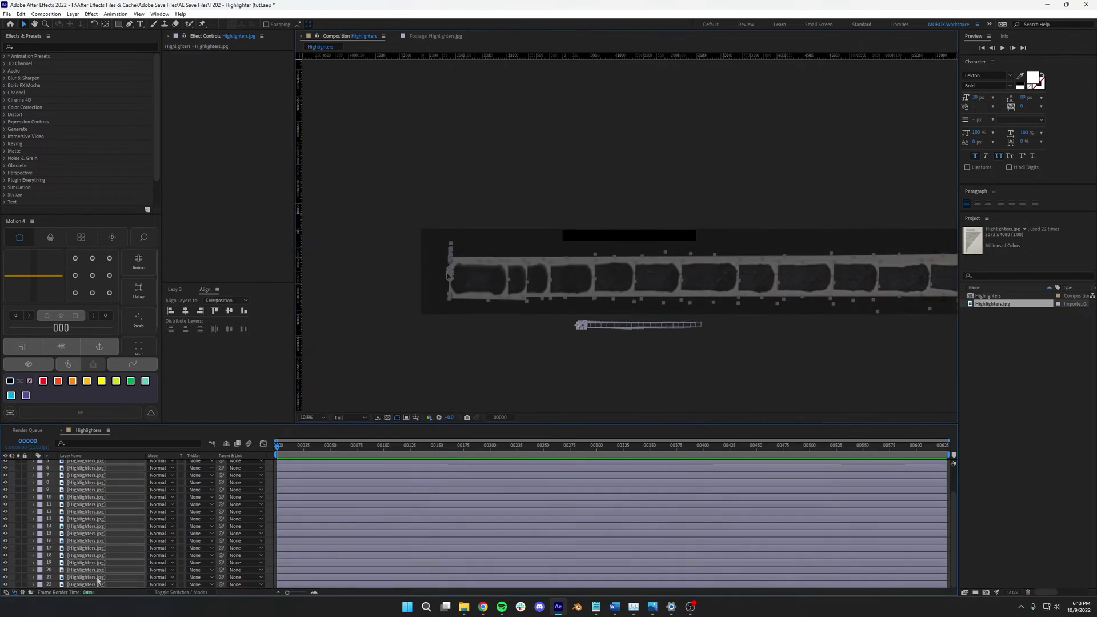
Select all the line layers and position the stacked lines inside the cropped composition frame
{"action": "left_click", "coordinate": [97, 583], "text": "shift"}
{"action": "left_click_drag", "start_coordinate": [449, 264], "coordinate": [449, 268]}
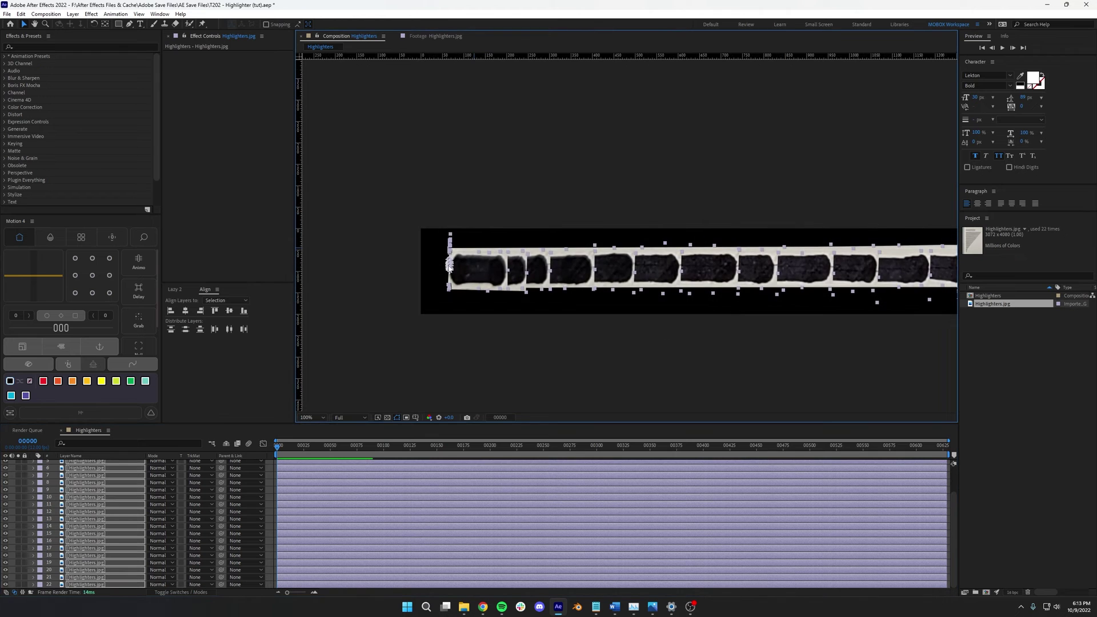
{"action": "scroll", "coordinate": [449, 266], "scroll_direction": "down", "scroll_amount": 2}
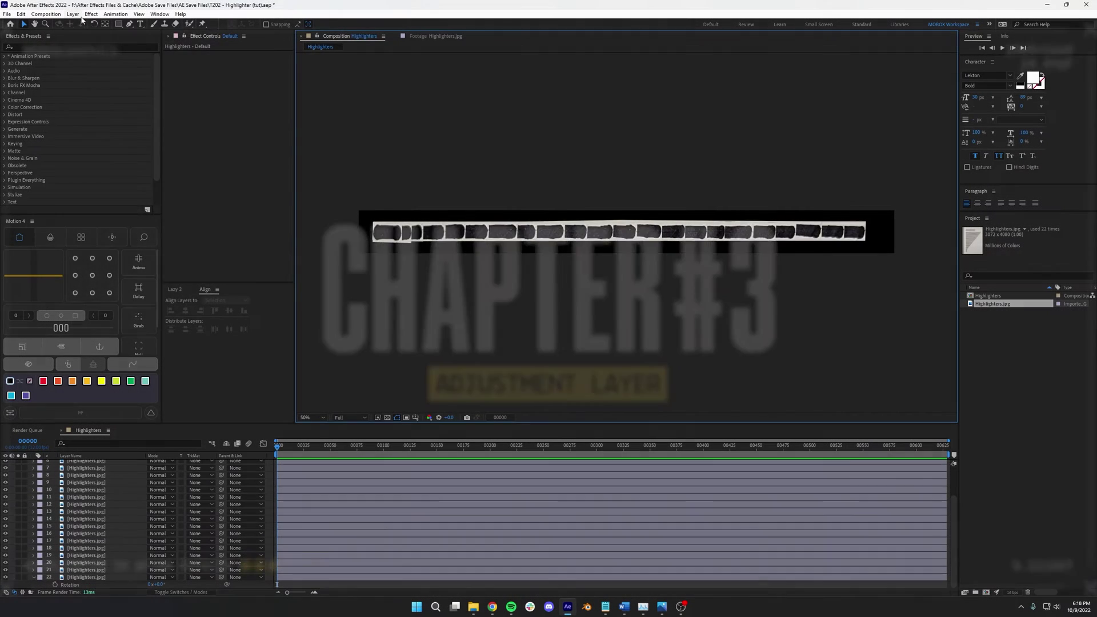
Create a new adjustment layer above all the marker line layers in the Highlighters composition
{"action": "left_click", "coordinate": [73, 14]}
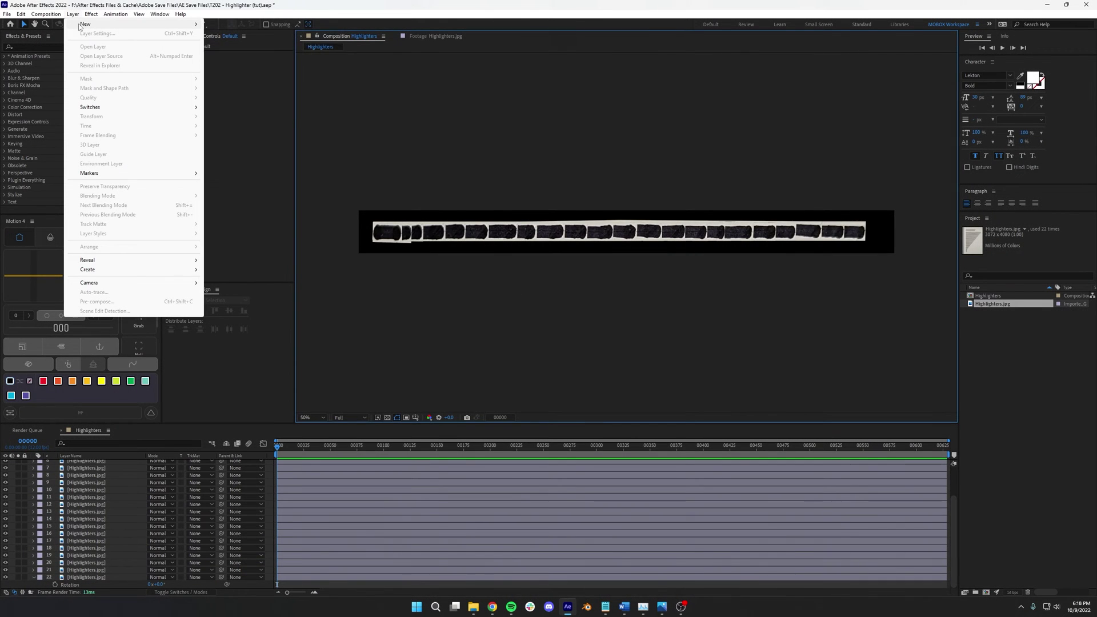
{"action": "mouse_move", "coordinate": [142, 24]}
{"action": "left_click", "coordinate": [232, 80]}
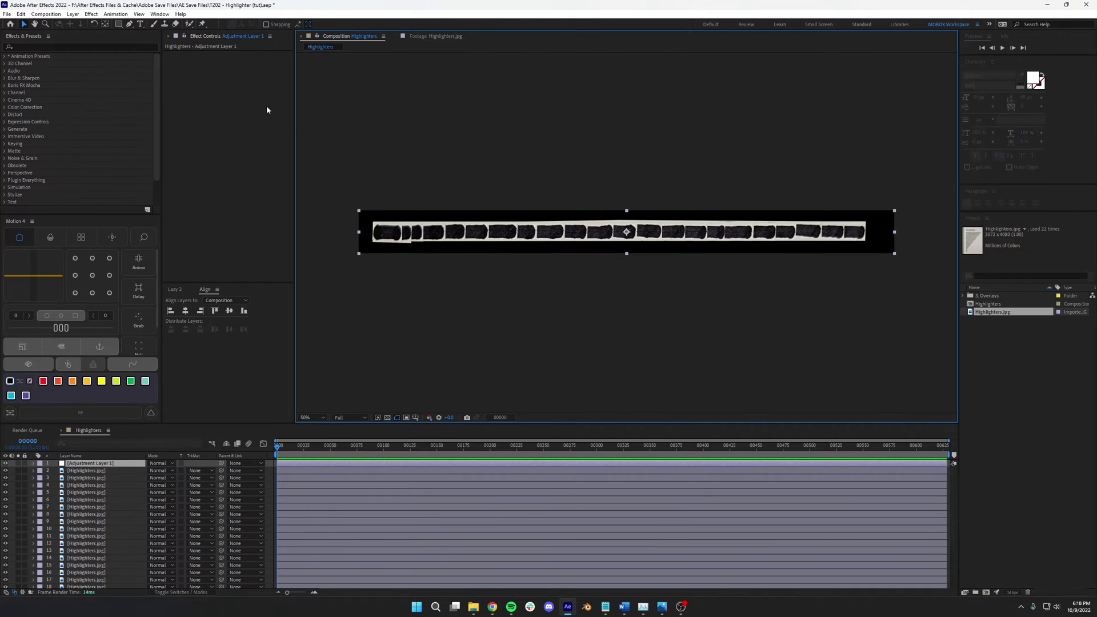
Apply the Extract effect to the adjustment layer and lower its white point to key out the light paper around the strokes
{"action": "left_click_drag", "start_coordinate": [293, 104], "coordinate": [326, 105]}
{"action": "left_click", "coordinate": [66, 45]}
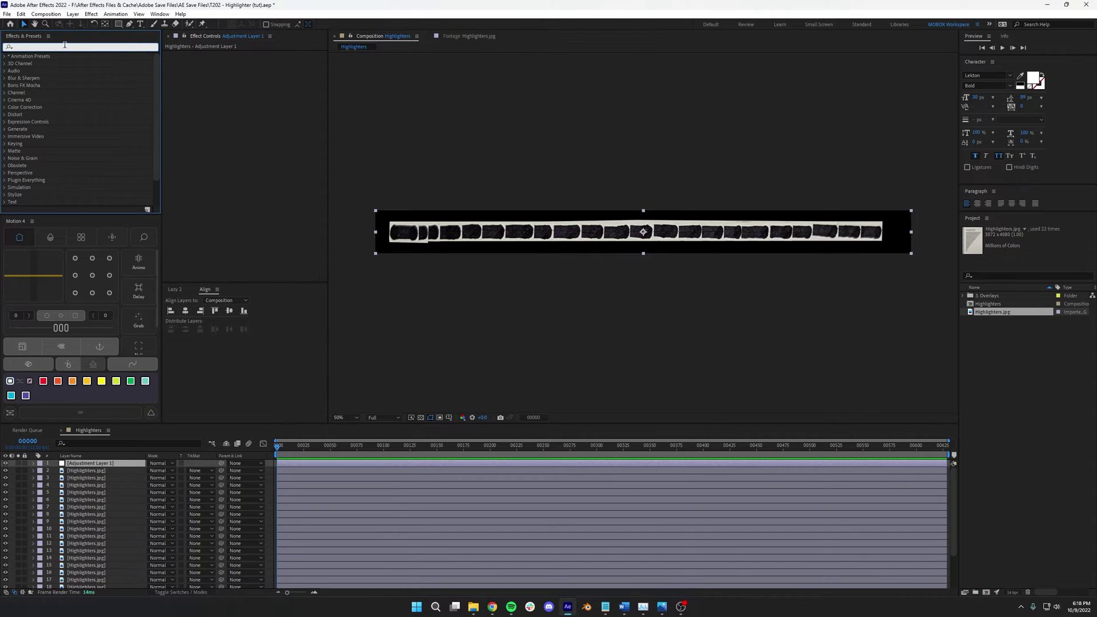
{"action": "type", "text": "extract"}
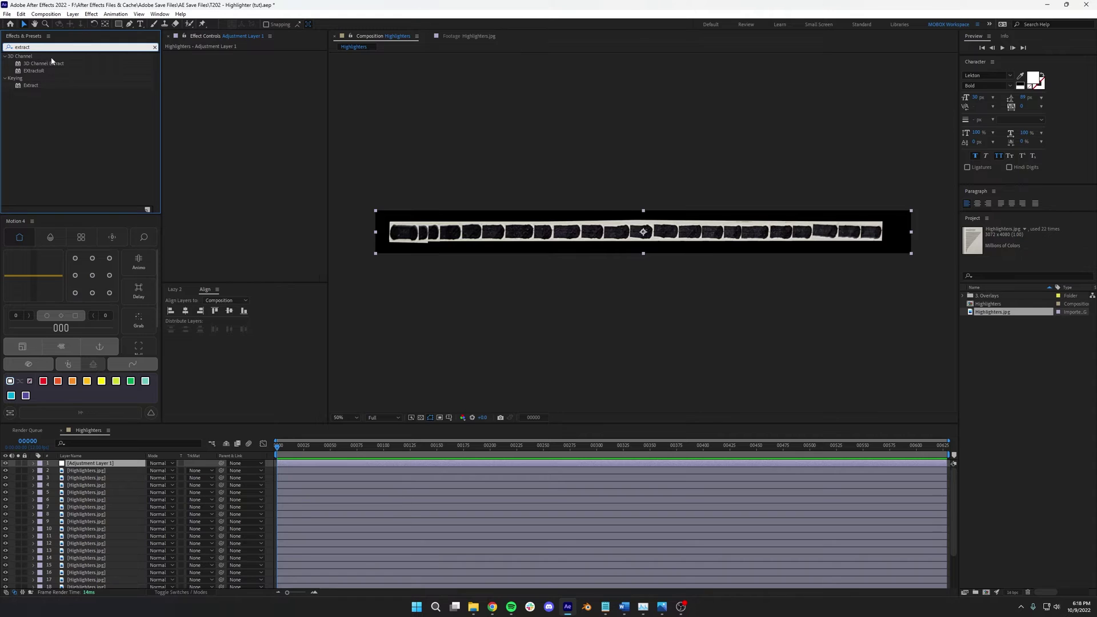
{"action": "left_click_drag", "start_coordinate": [31, 85], "coordinate": [201, 99]}
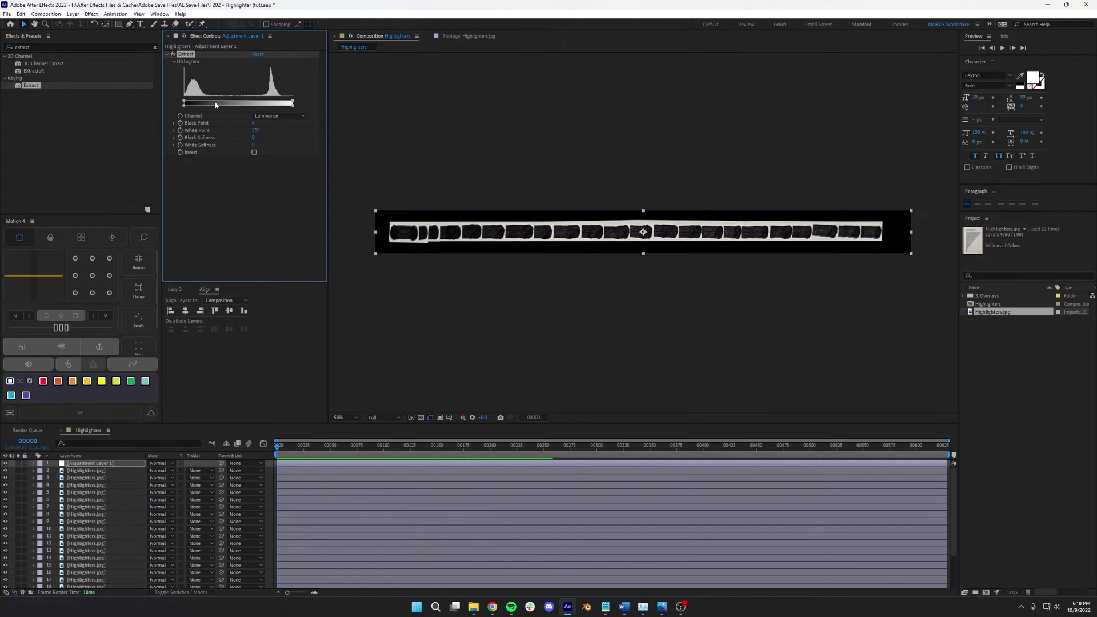
{"action": "left_click_drag", "start_coordinate": [292, 103], "coordinate": [267, 104]}
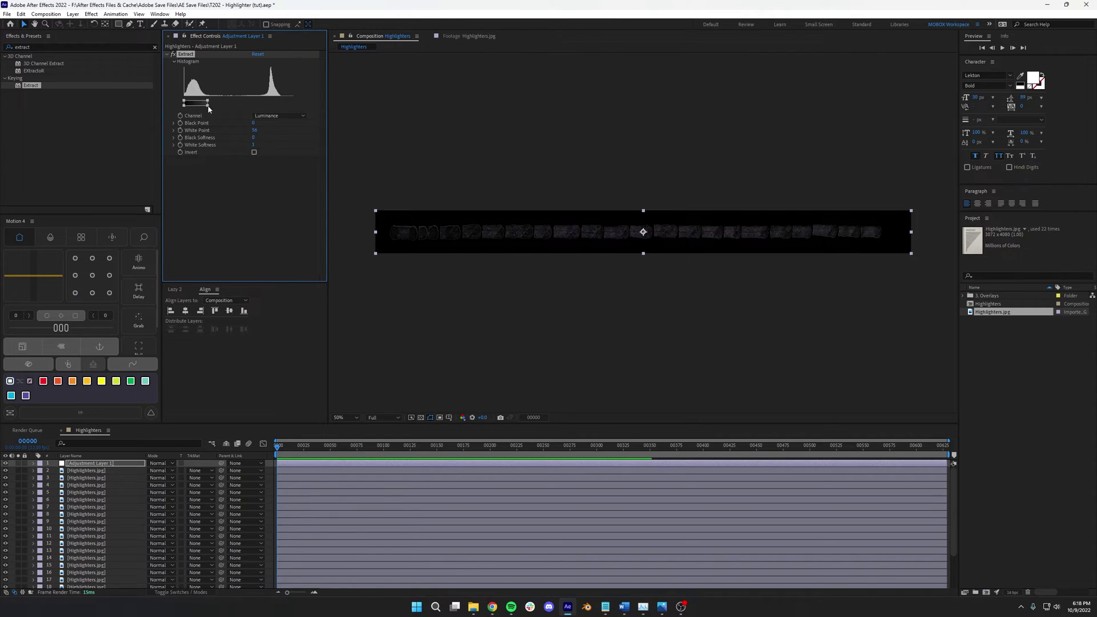
Find the Tint effect and add it to the adjustment layer below Extract
{"action": "left_click", "coordinate": [52, 47]}
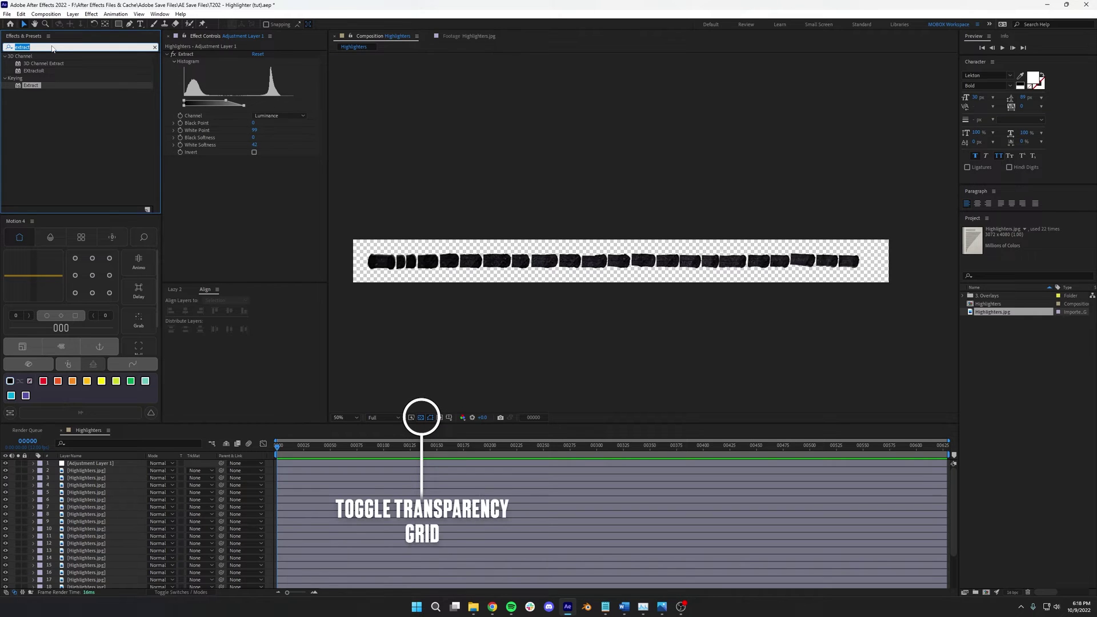
{"action": "type", "text": "tint"}
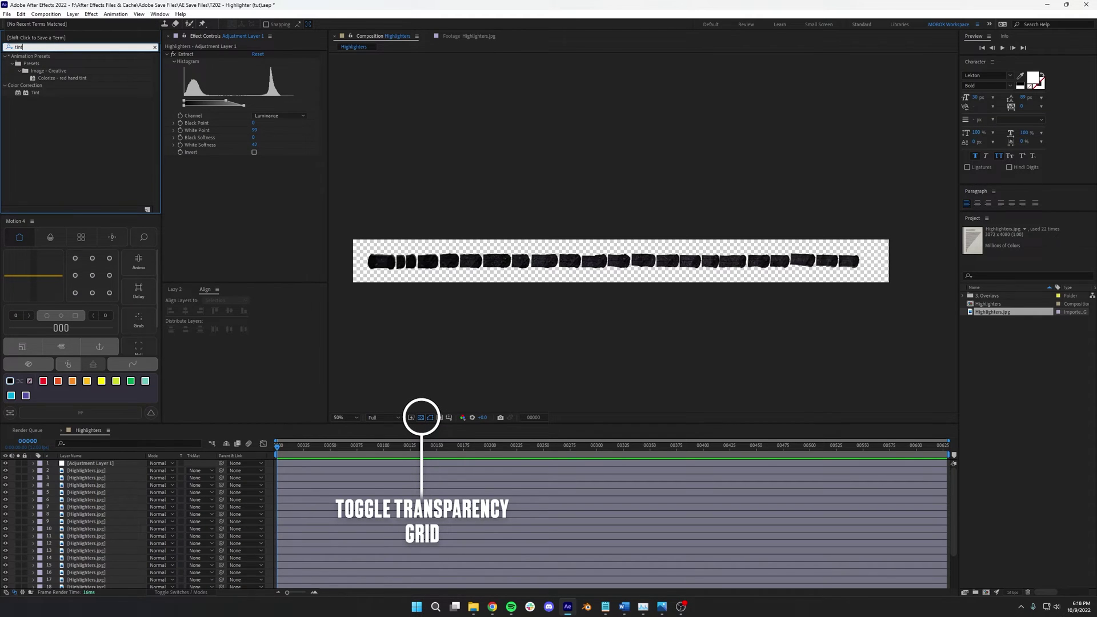
{"action": "left_click_drag", "start_coordinate": [36, 93], "coordinate": [232, 193]}
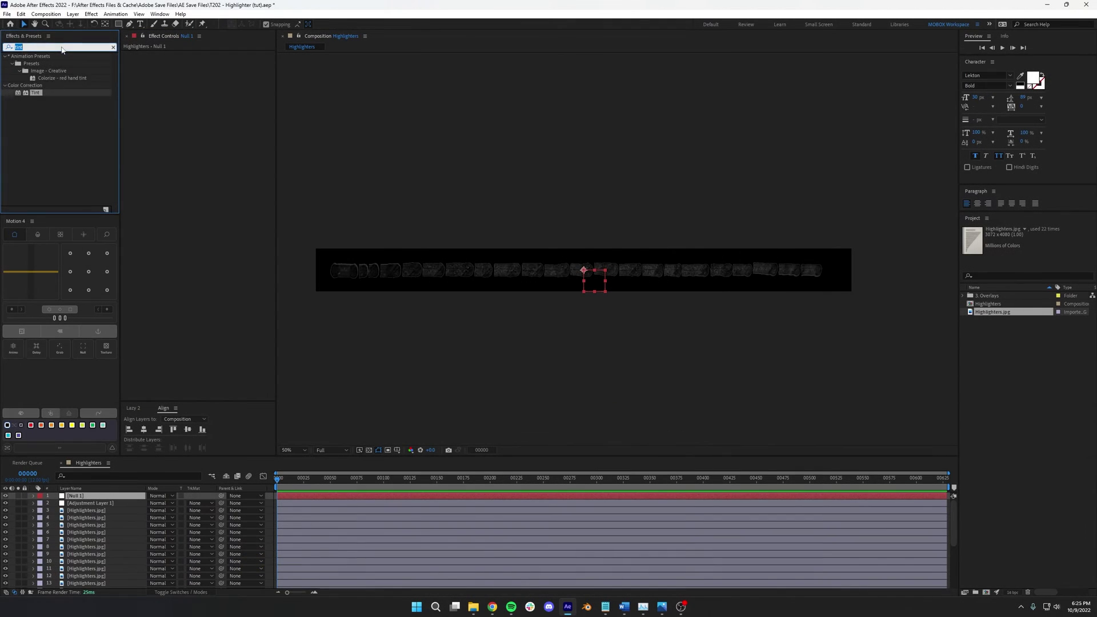
Add a Slider Control to the null layer and duplicate it three times
{"action": "type", "text": "slider"}
{"action": "left_click_drag", "start_coordinate": [38, 64], "coordinate": [193, 103]}
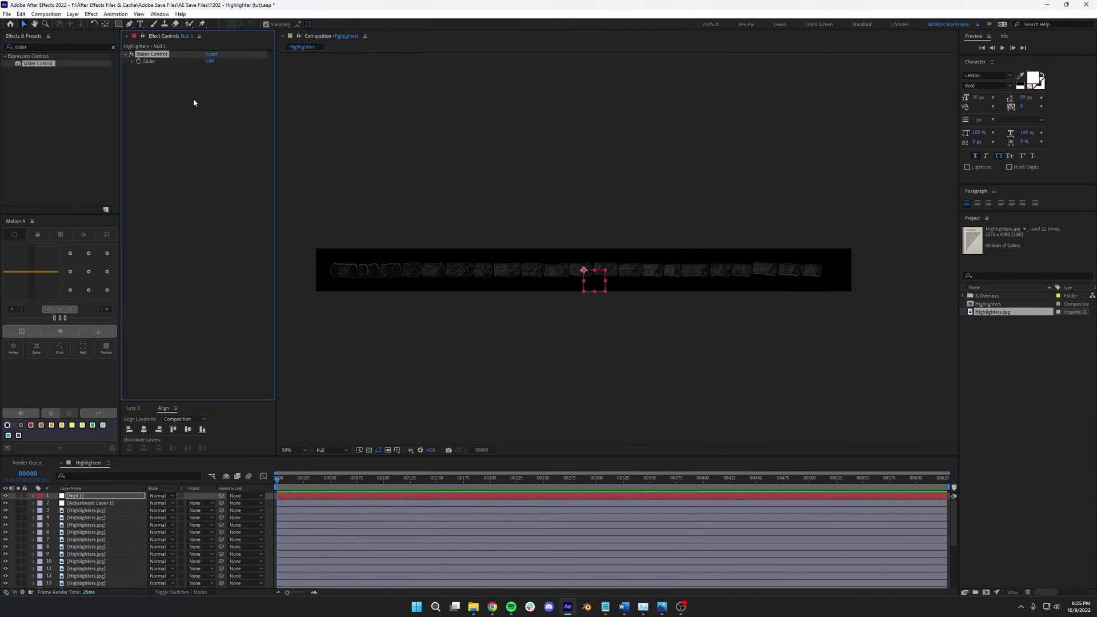
{"action": "key", "text": "ctrl+d"}
{"action": "key", "text": "ctrl+d"}
{"action": "key", "text": "ctrl+d"}
Add a Point Control and a Color Control to the null layer below the four sliders
{"action": "left_click", "coordinate": [51, 46]}
{"action": "type", "text": "poi"}
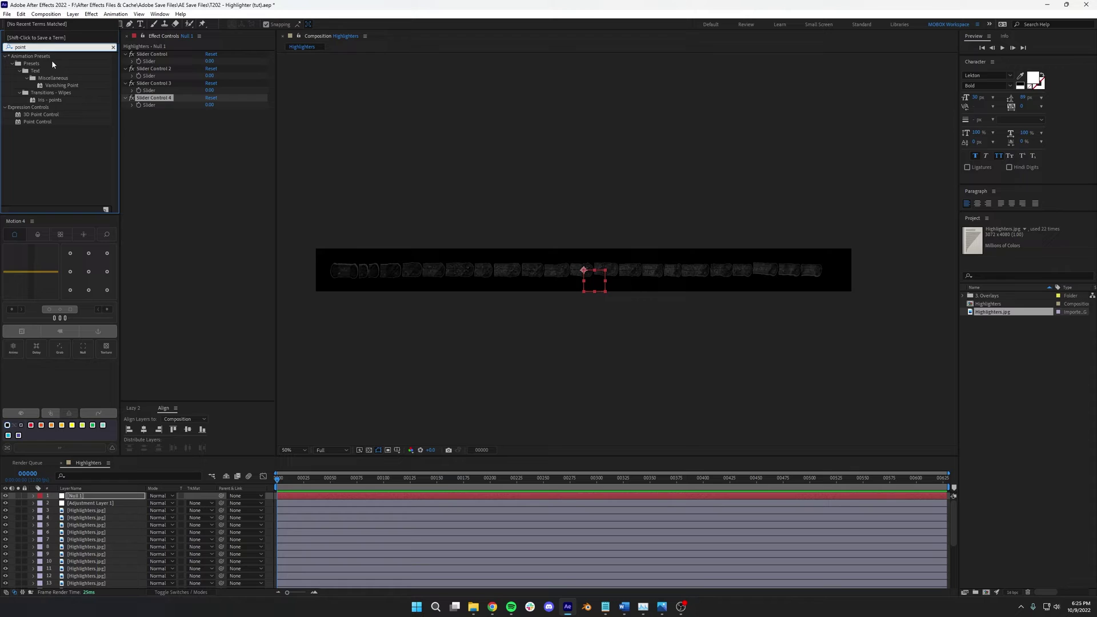
{"action": "type", "text": "nt"}
{"action": "double_click", "coordinate": [38, 122]}
{"action": "left_click", "coordinate": [5, 108]}
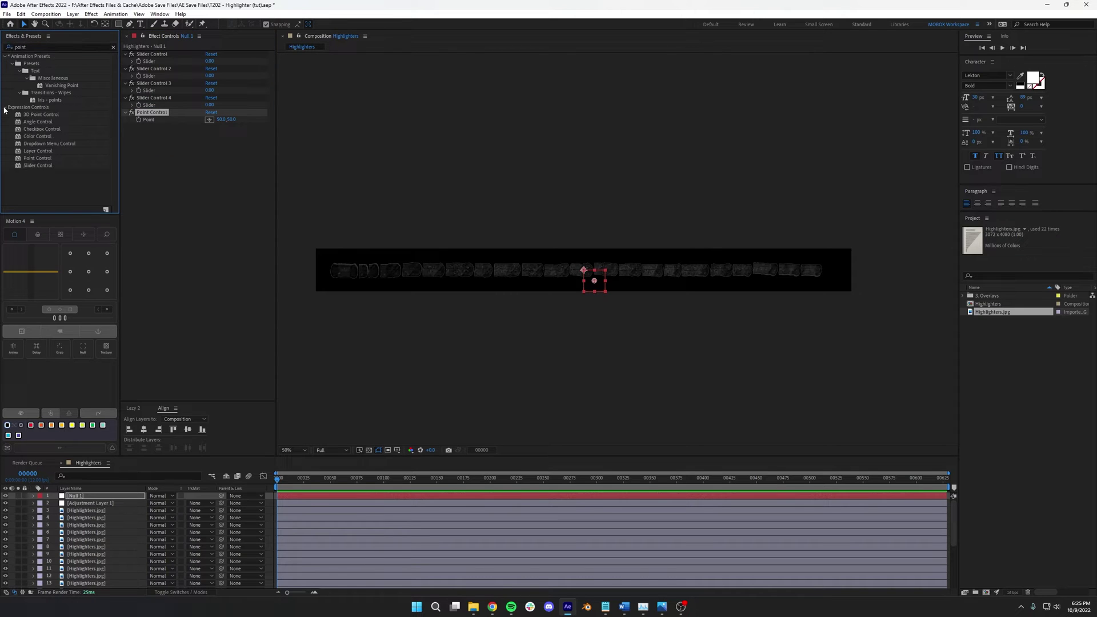
{"action": "left_click_drag", "start_coordinate": [42, 137], "coordinate": [171, 114]}
Rename the null's first slider control "n Number of Highlighters"
{"action": "left_click", "coordinate": [178, 57]}
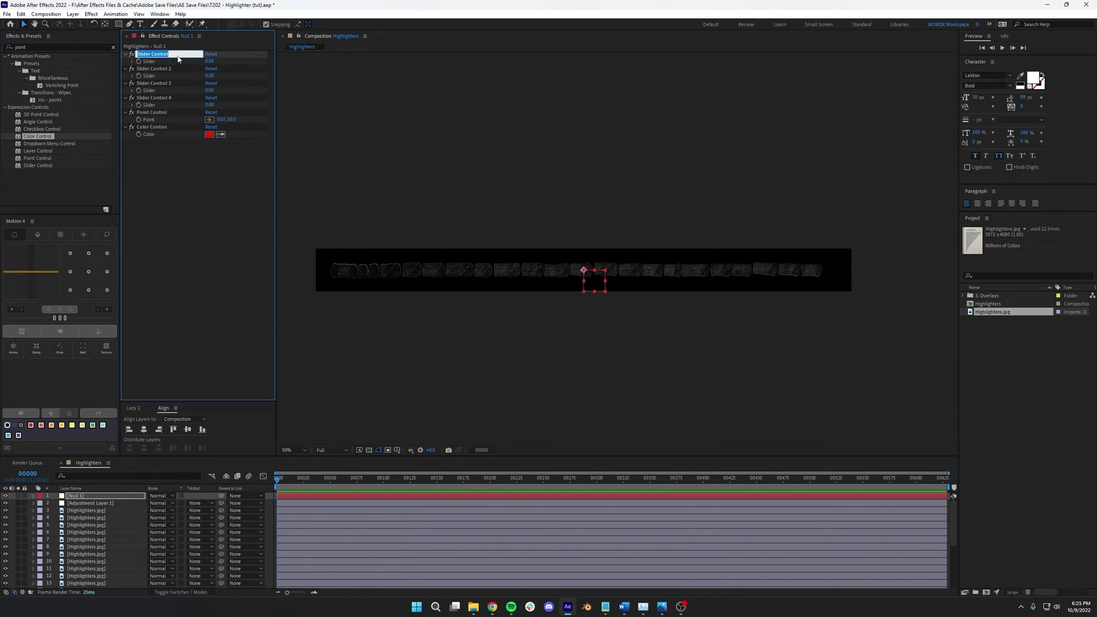
{"action": "key", "text": "alt+Tab"}
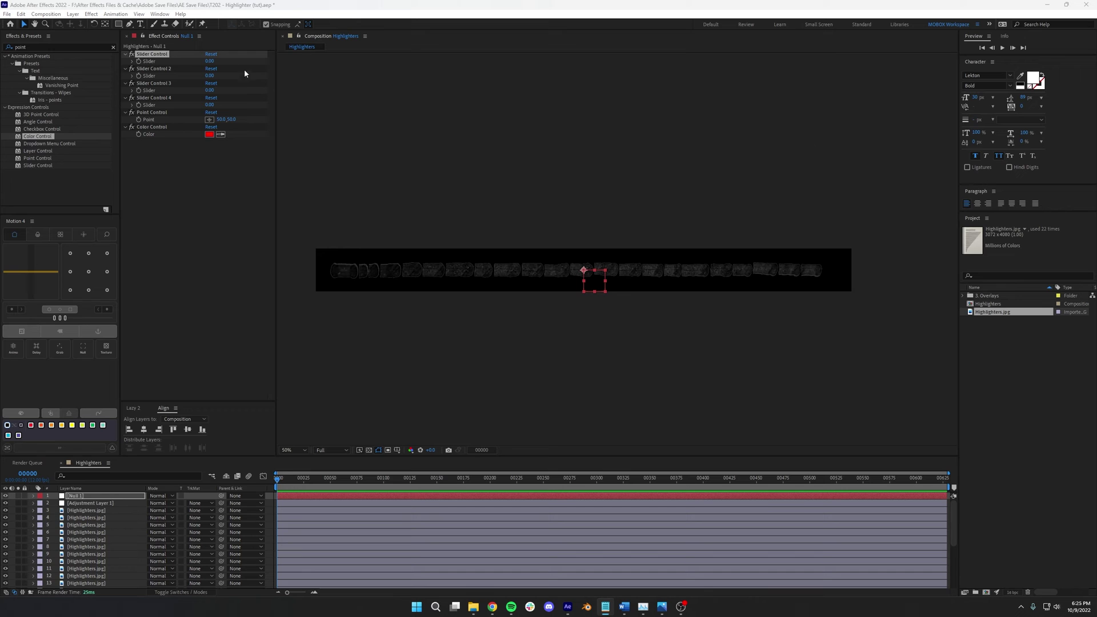
{"action": "left_click", "coordinate": [161, 55]}
{"action": "type", "text": "n"}
{"action": "type", "text": " Number "}
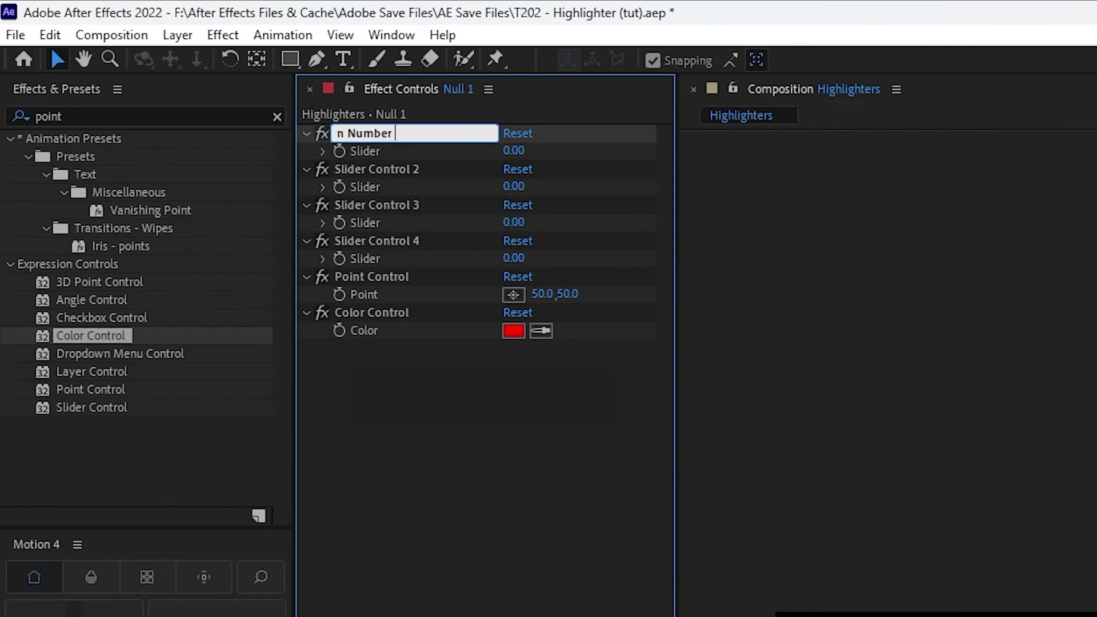
{"action": "type", "text": "of Highlighters"}
{"action": "key", "text": "Return"}
Rename the second slider control "Index Offset" and the third one "Length"
{"action": "key", "text": "Down"}
{"action": "key", "text": "Return"}
{"action": "type", "text": "Ind"}
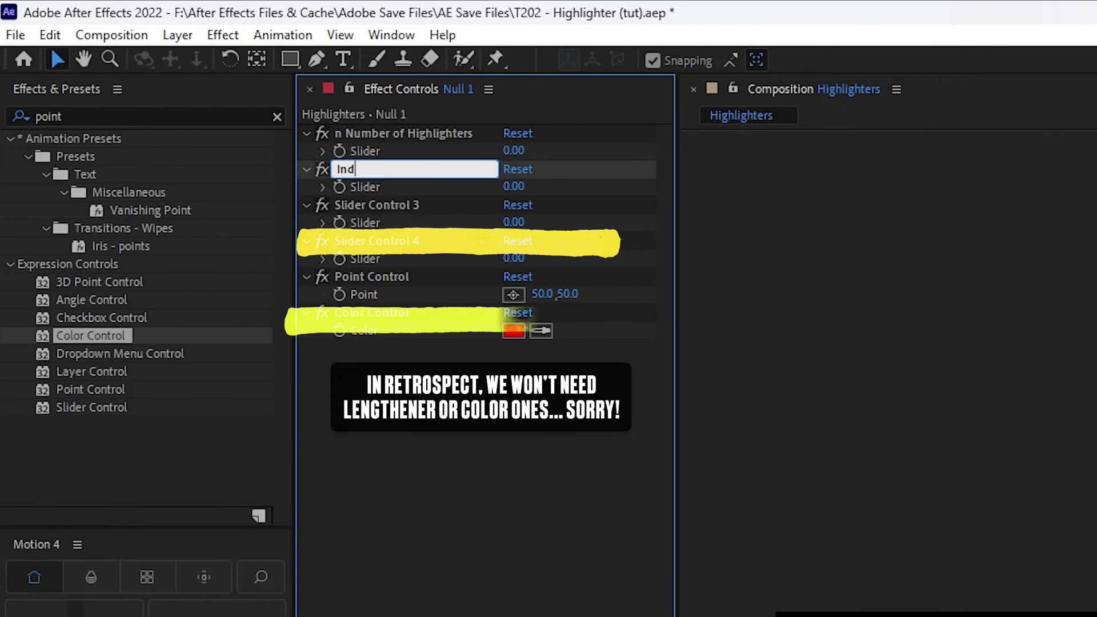
{"action": "type", "text": "ex Offset"}
{"action": "key", "text": "Return"}
{"action": "key", "text": "Down"}
{"action": "key", "text": "Return"}
{"action": "type", "text": "Length"}
{"action": "key", "text": "Return"}
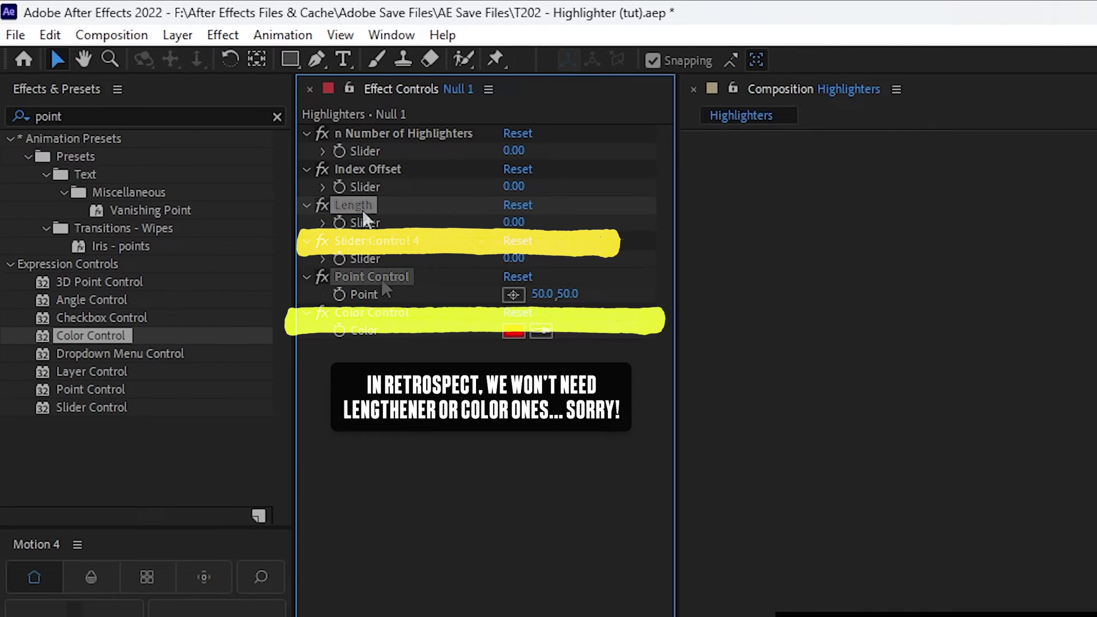
Rename the null's remaining controls: the fourth slider "Lengthener", the point control "Size Adjustment" and the color control "Color"
{"action": "right_click", "coordinate": [384, 285]}
{"action": "key", "text": "Escape"}
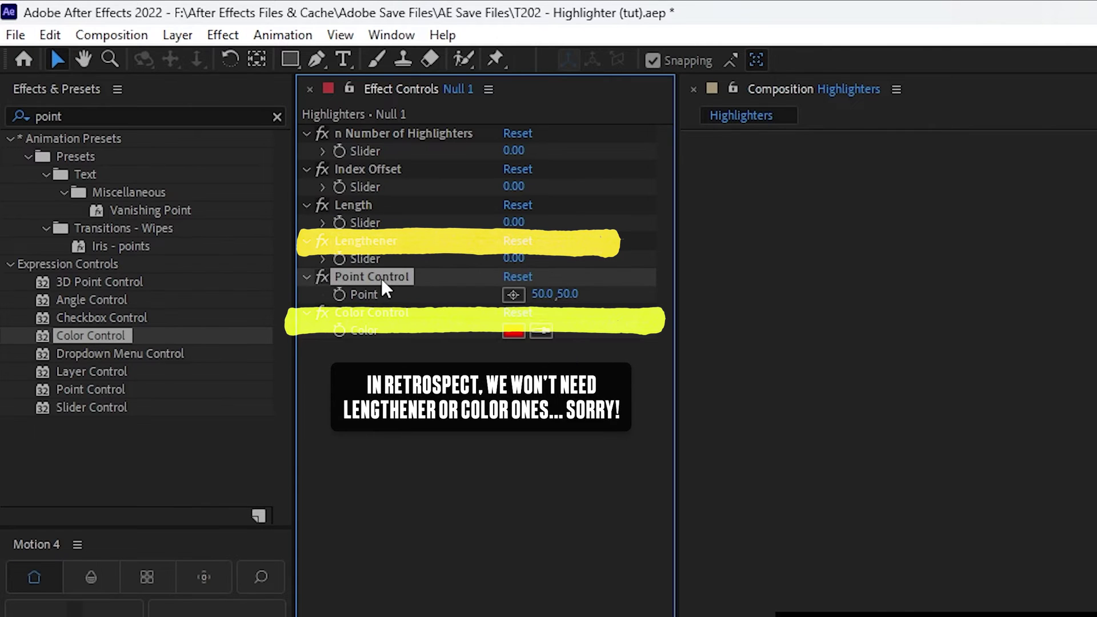
{"action": "key", "text": "Return"}
{"action": "type", "text": "Size Adj"}
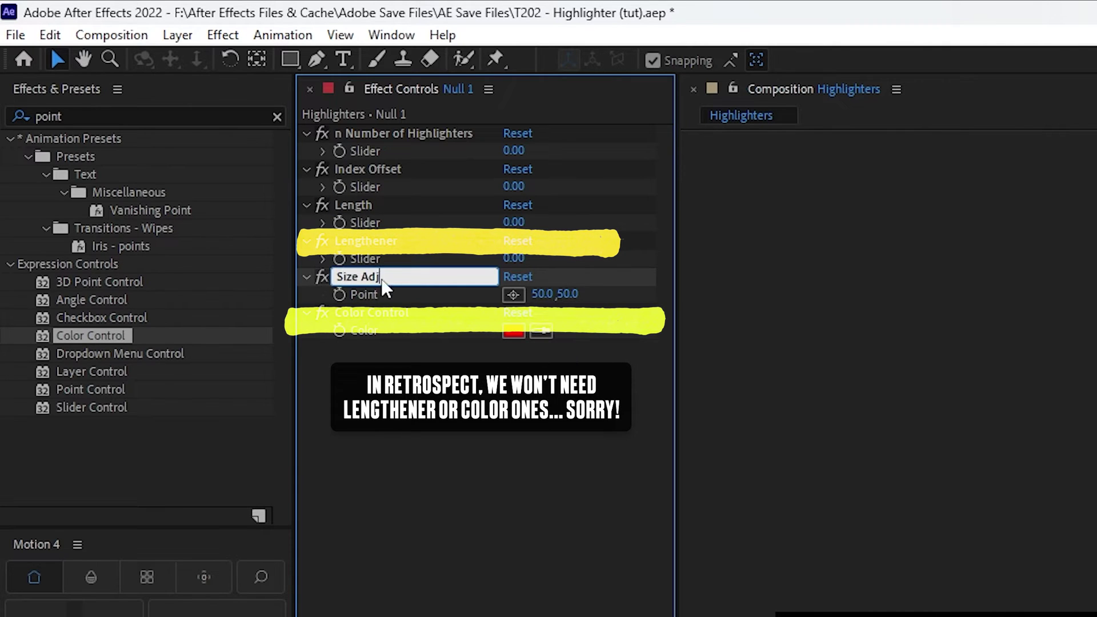
{"action": "type", "text": "ustment"}
{"action": "key", "text": "Return"}
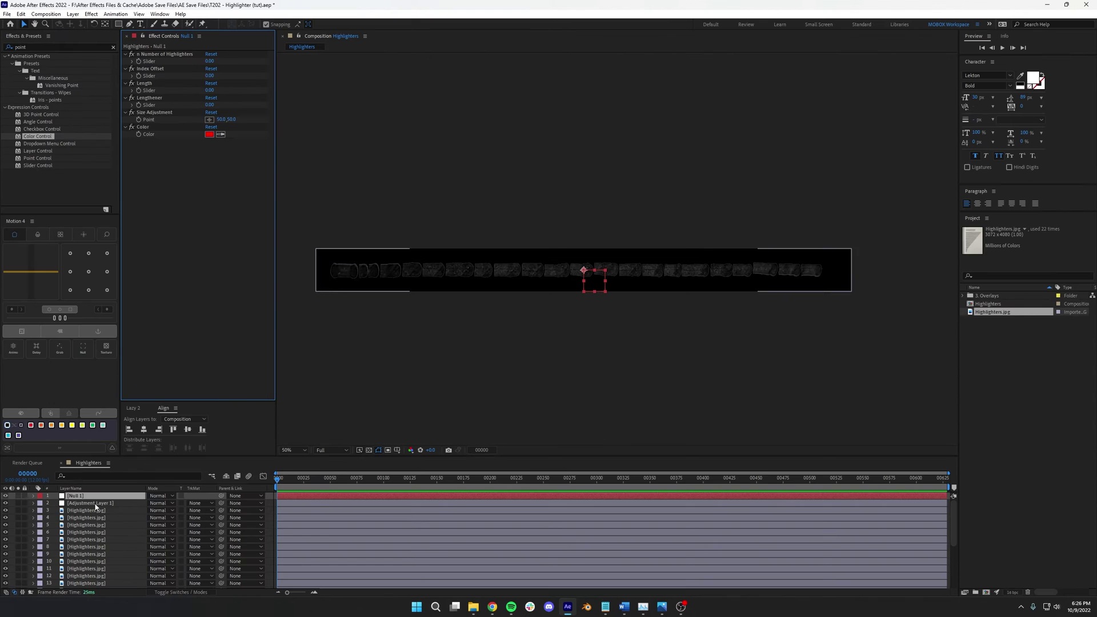
Add an expression to the Opacity of the first marker line, layer 3, and begin it with "i = index"
{"action": "left_click", "coordinate": [90, 511]}
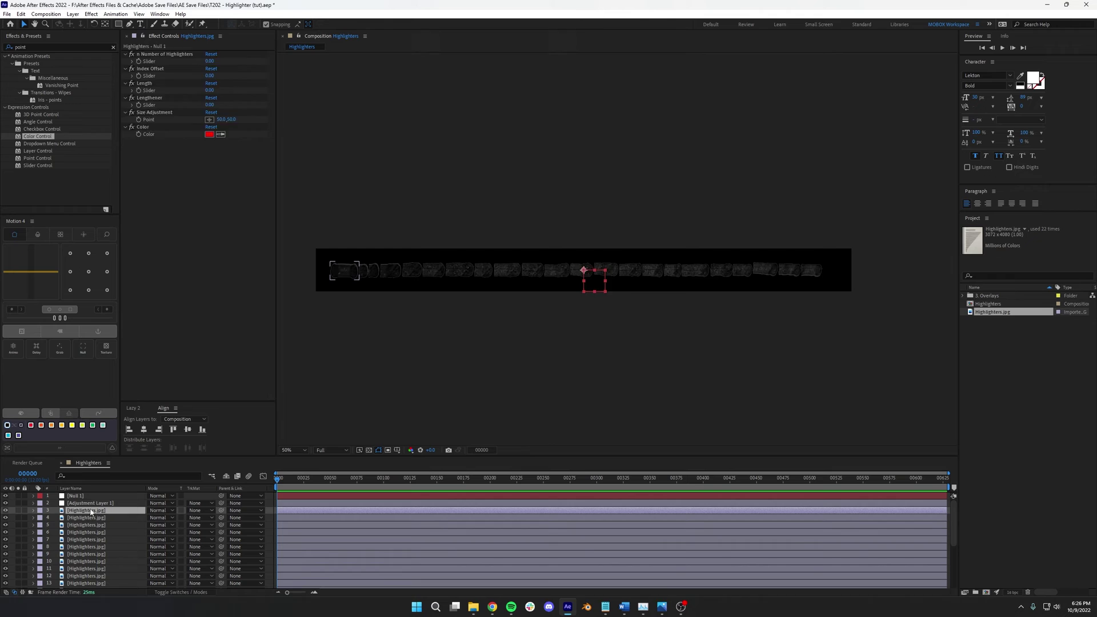
{"action": "key", "text": "t"}
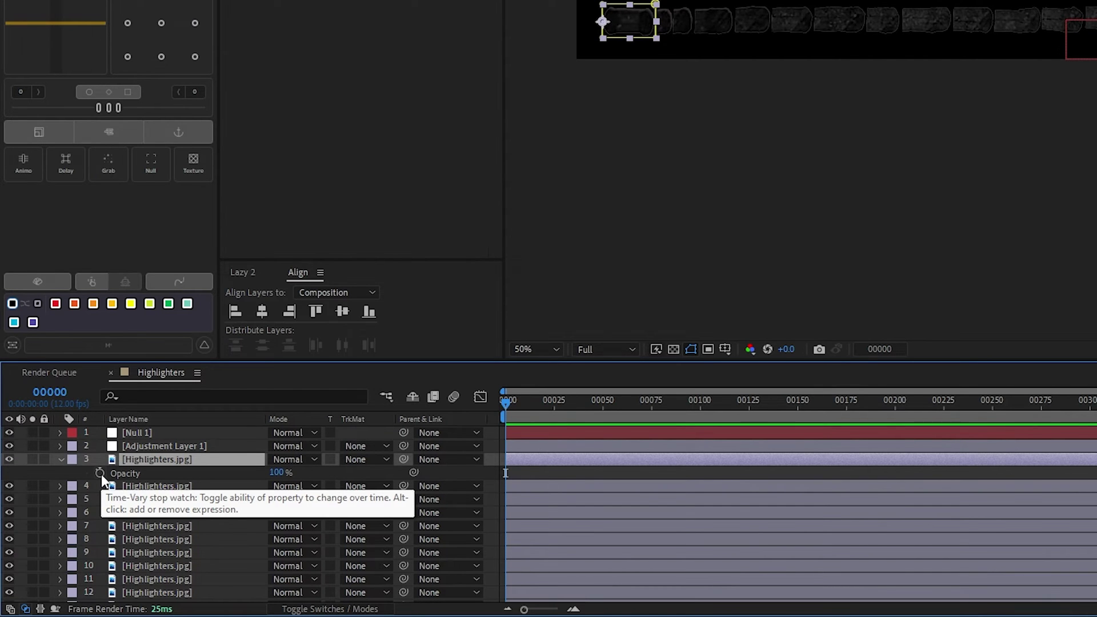
{"action": "left_click", "coordinate": [101, 474], "text": "alt"}
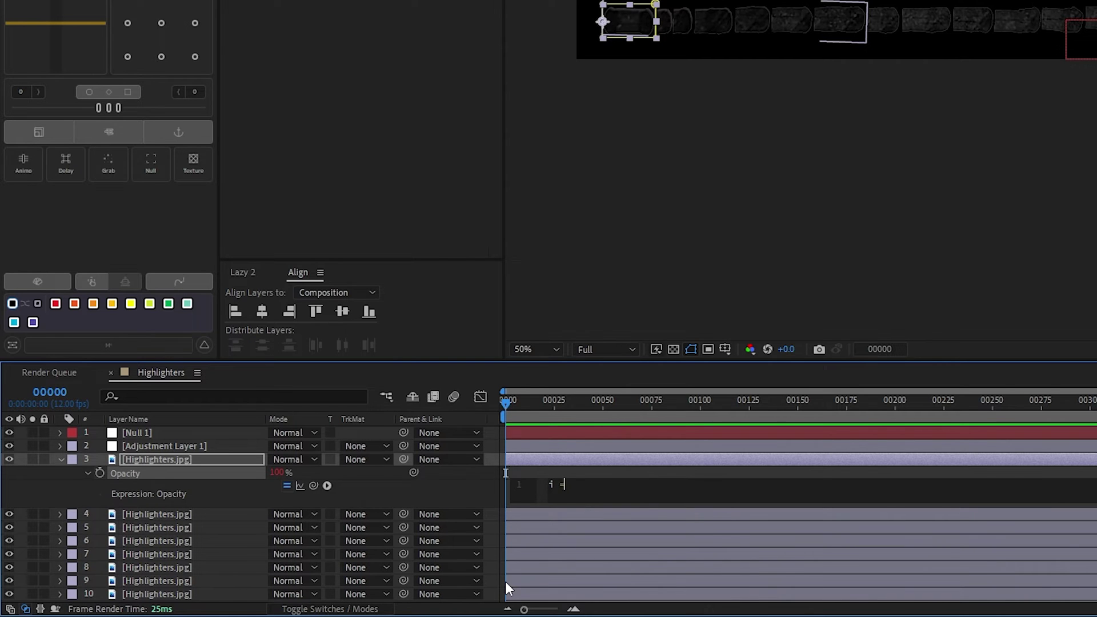
{"action": "type", "text": "index"}
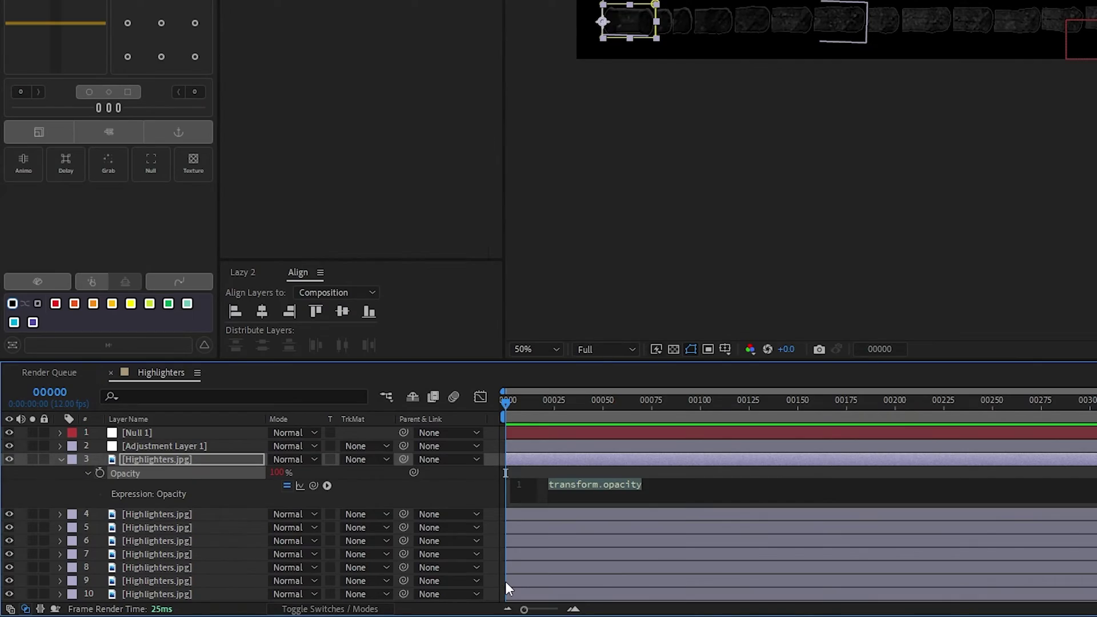
{"action": "type", "text": "i = inde"}
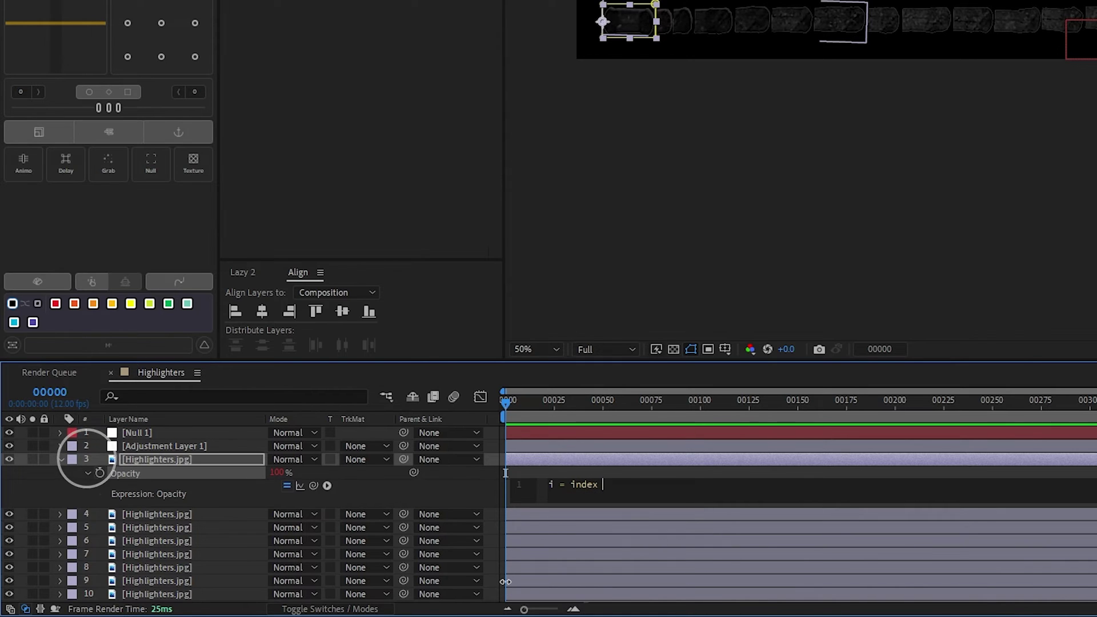
{"action": "type", "text": "x"}
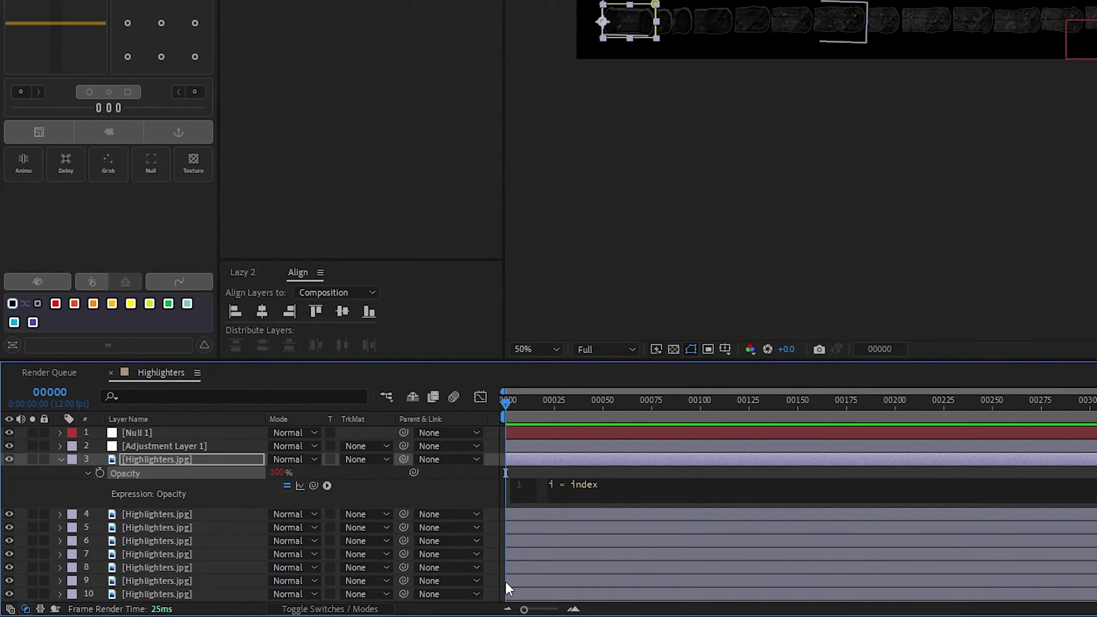
Extend the Opacity expression to subtract the null's Index Offset slider from index, linking directly to that slider
{"action": "type", "text": "-"}
{"action": "left_click", "coordinate": [143, 436]}
{"action": "left_click", "coordinate": [591, 487]}
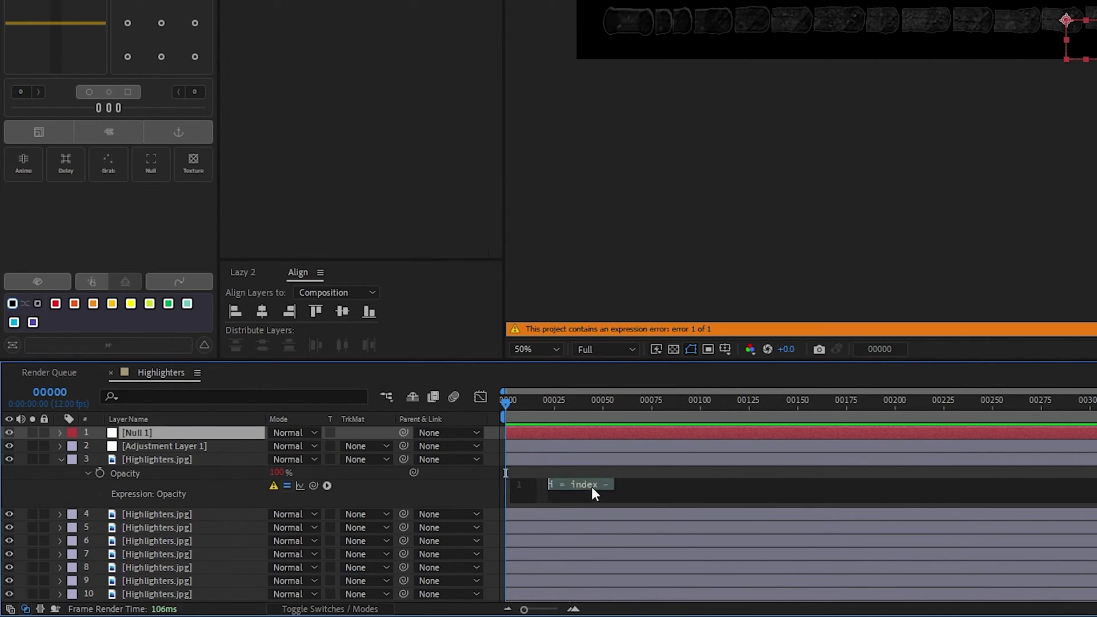
{"action": "left_click_drag", "start_coordinate": [313, 485], "coordinate": [166, 68]}
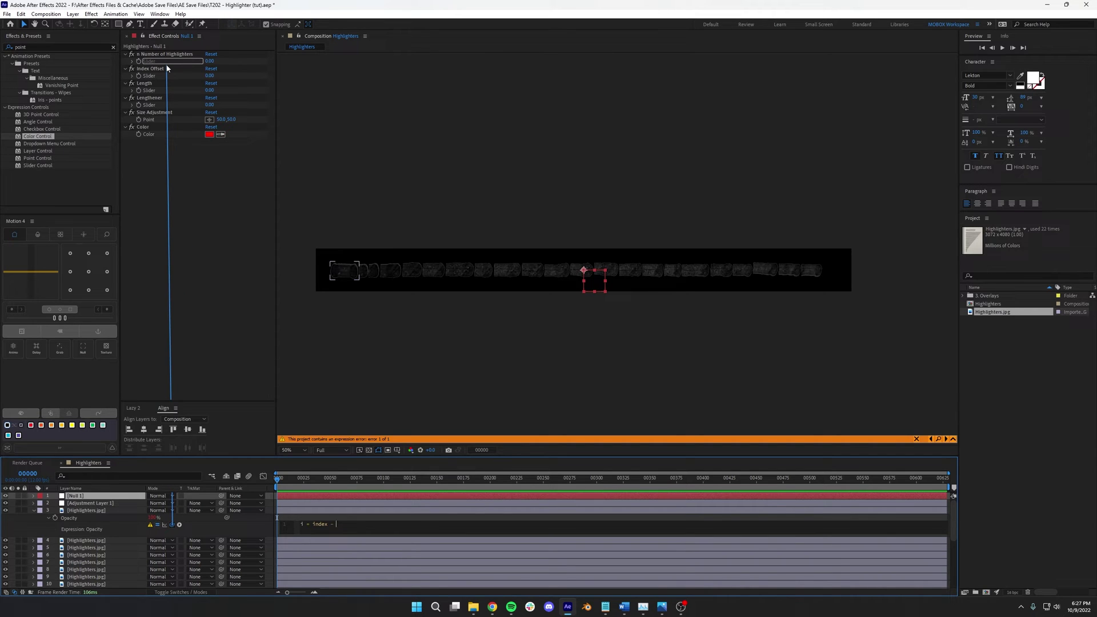
{"action": "left_click_drag", "start_coordinate": [167, 68], "coordinate": [162, 69]}
Set the null's Index Offset slider to 3
{"action": "left_click", "coordinate": [213, 76]}
{"action": "type", "text": "3"}
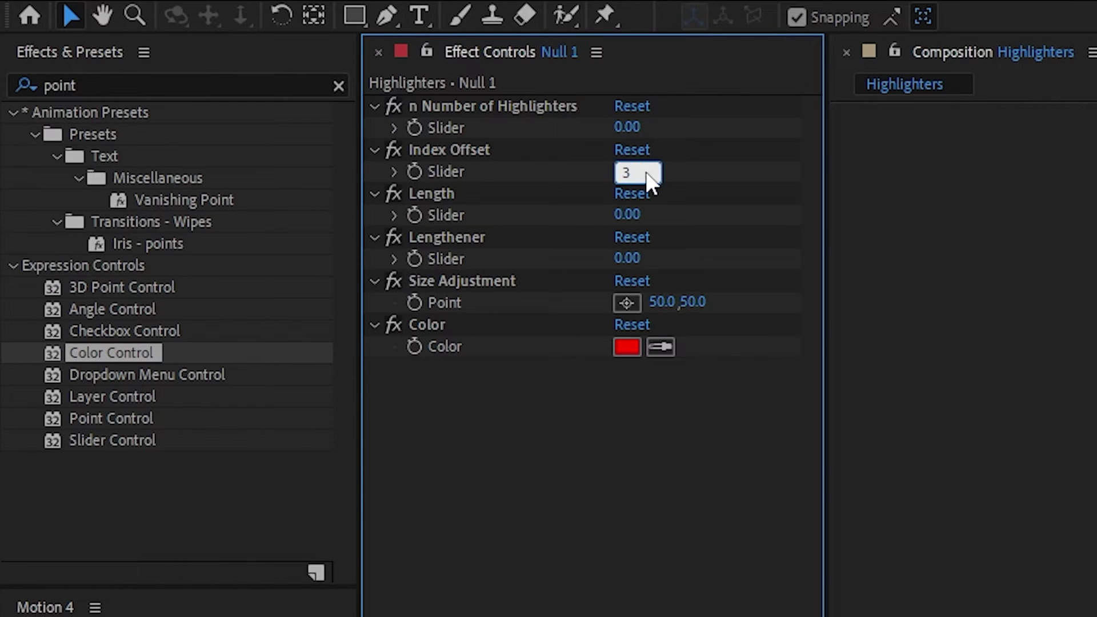
{"action": "key", "text": "Return"}
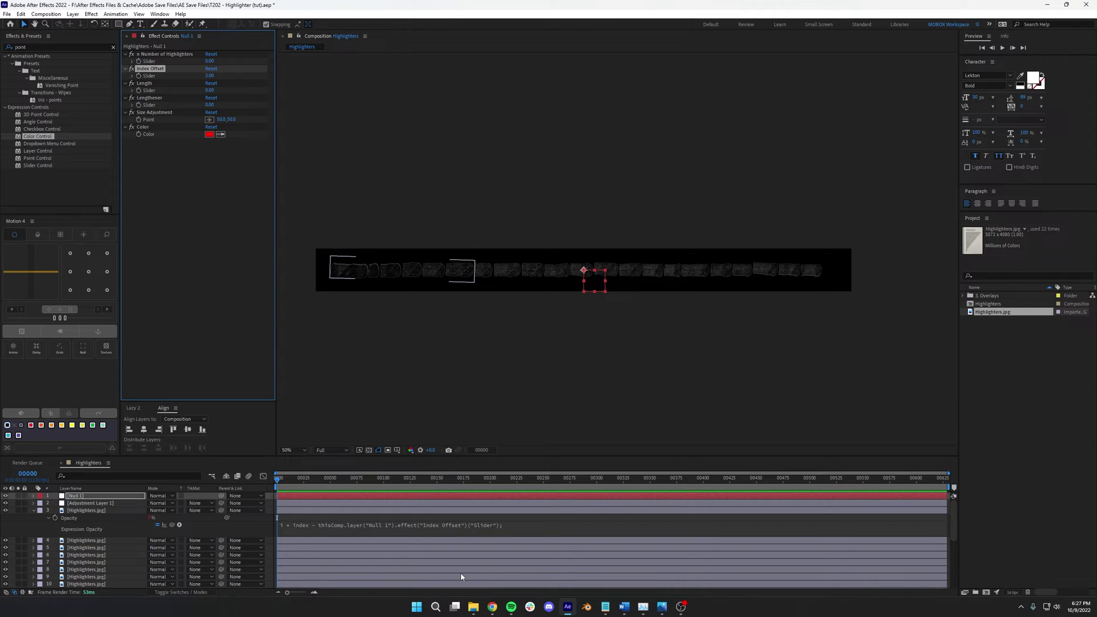
Add a second expression line defining n as a link to the null's n Number of Highlighters slider
{"action": "left_click", "coordinate": [581, 529]}
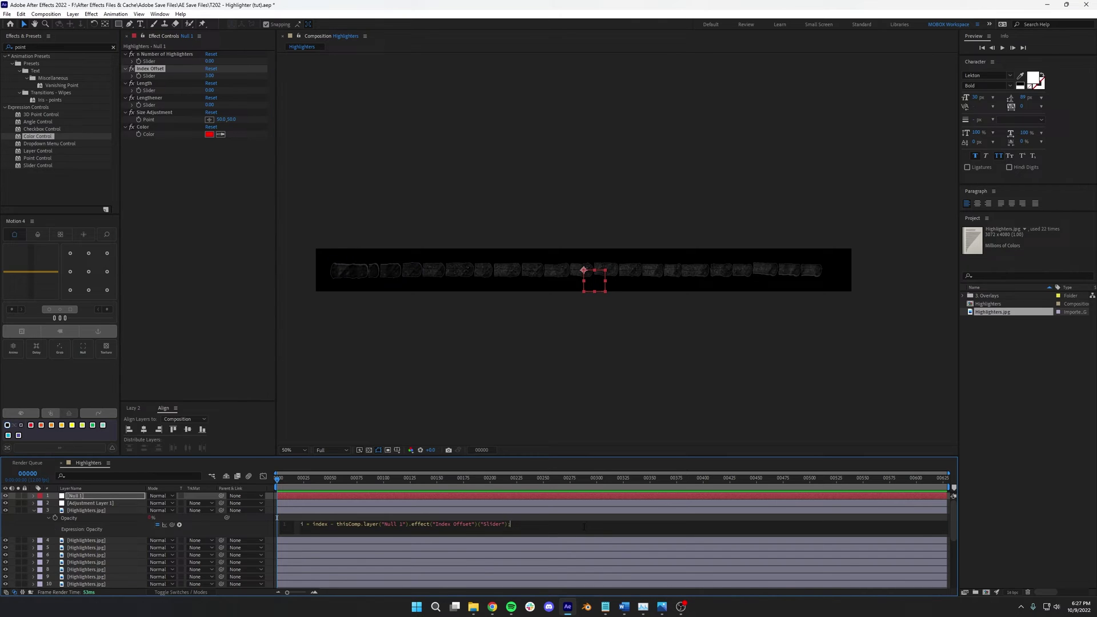
{"action": "type", "text": "n"}
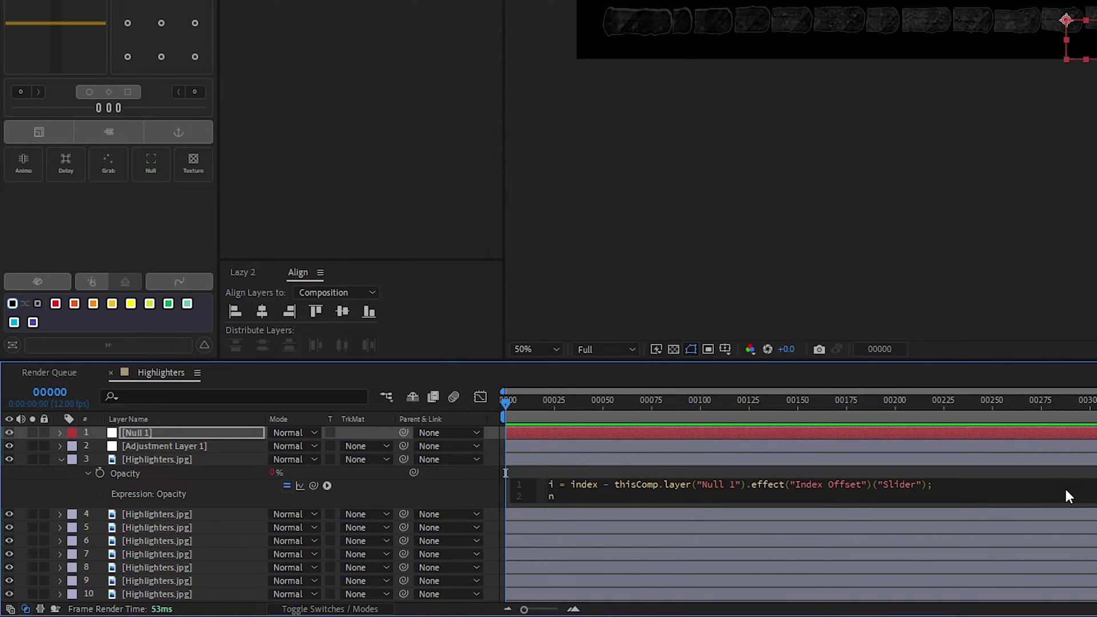
{"action": "type", "text": " ="}
{"action": "left_click_drag", "start_coordinate": [313, 485], "coordinate": [152, 62]}
{"action": "left_click", "coordinate": [207, 156]}
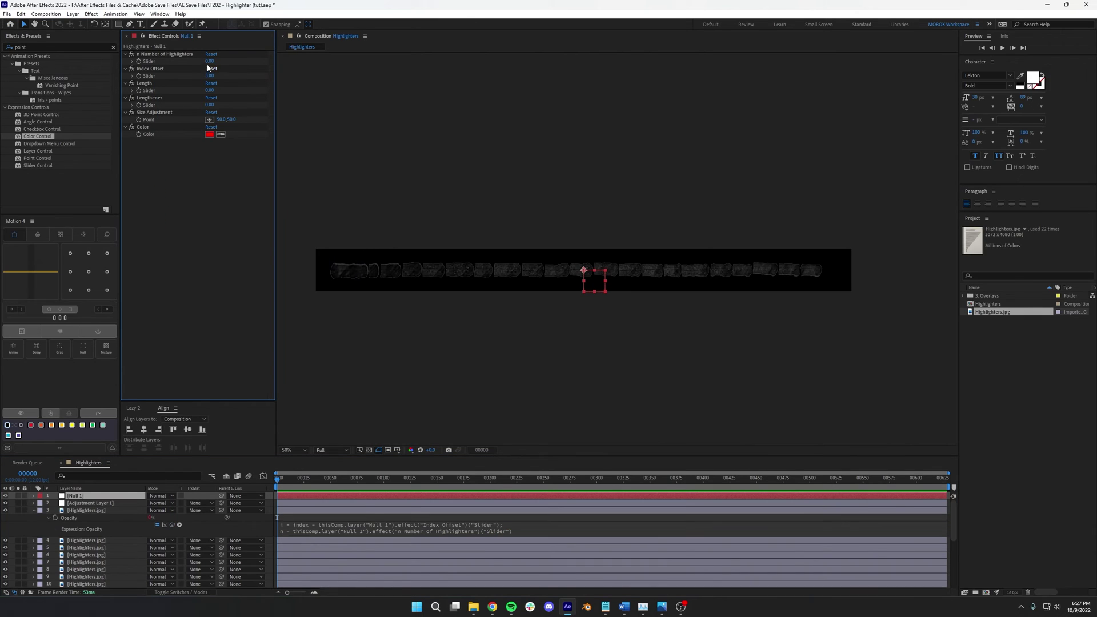
Set the n Number of Highlighters slider to 22
{"action": "left_click", "coordinate": [209, 61]}
{"action": "type", "text": "22"}
{"action": "key", "text": "Return"}
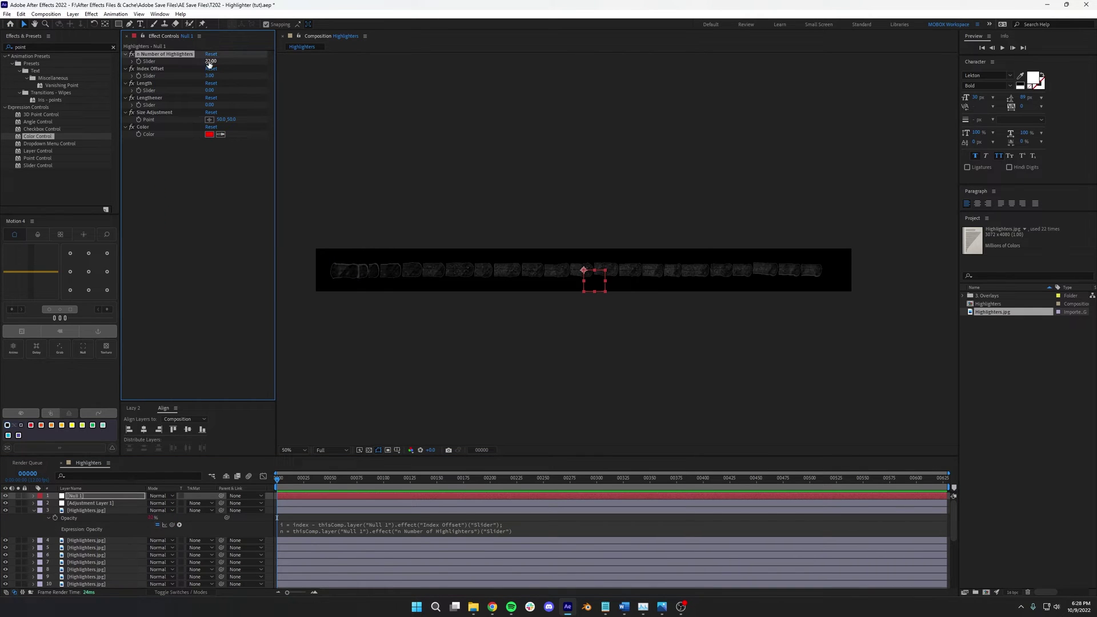
End the n line with a semicolon and add a third line defining v as the null's Length slider divided by 10
{"action": "left_click", "coordinate": [554, 531]}
{"action": "type", "text": ";"}
{"action": "key", "text": "Return"}
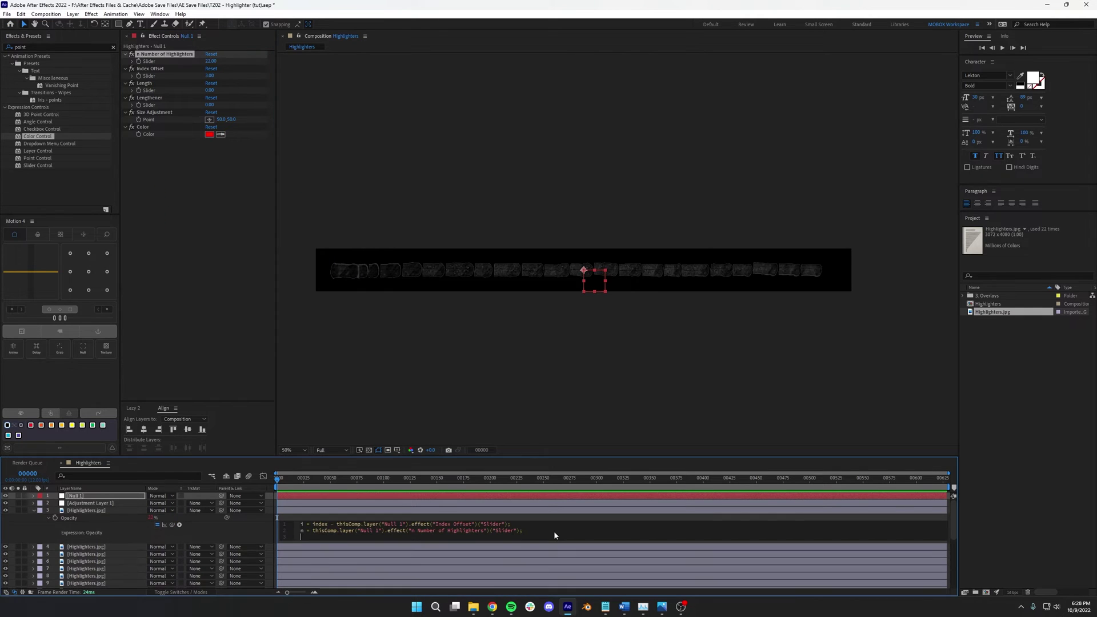
{"action": "type", "text": "v ="}
{"action": "left_click_drag", "start_coordinate": [176, 527], "coordinate": [147, 93]}
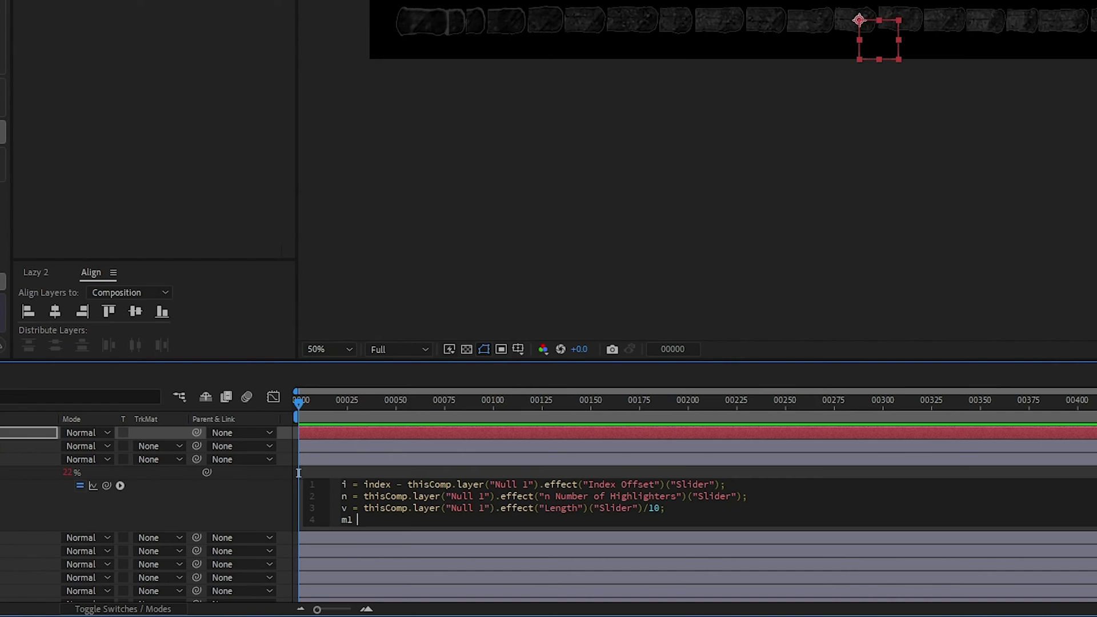
Define m1 = i*(100/n) on the fourth line of the Opacity expression and enlarge the timeline area
{"action": "type", "text": "="}
{"action": "type", "text": "i*"}
{"action": "type", "text": "(100/n"}
{"action": "type", "text": ")"}
{"action": "type", "text": ";"}
{"action": "left_click_drag", "start_coordinate": [439, 363], "coordinate": [471, 216]}
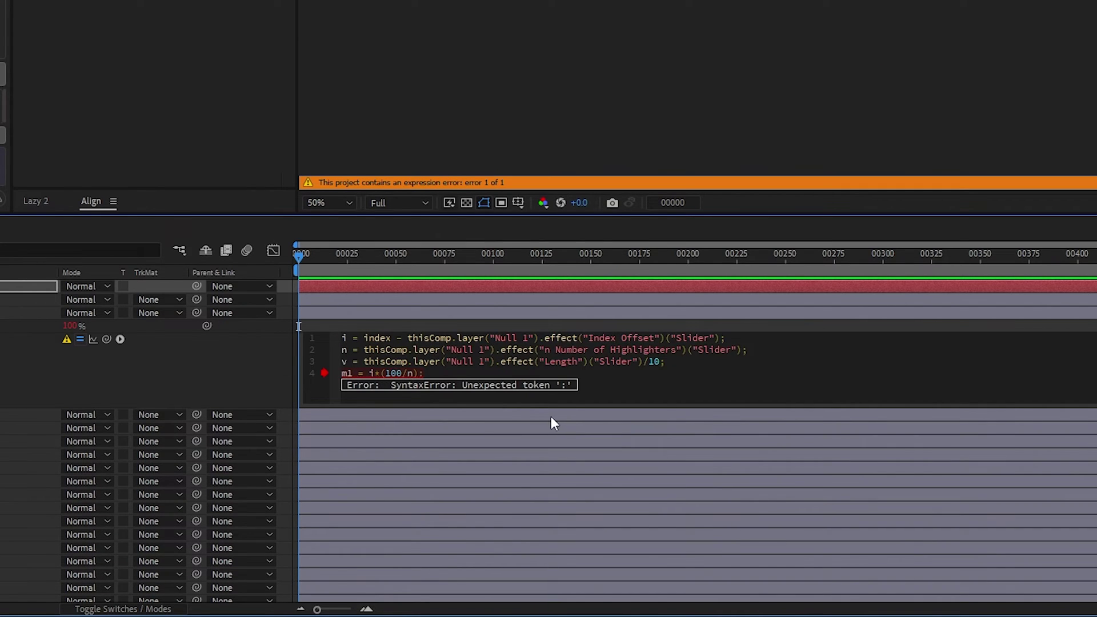
Insert an empty line above the m1 definition in the Opacity expression and end the m1 line with a semicolon
{"action": "key", "text": "Home"}
{"action": "key", "text": "Return"}
{"action": "key", "text": "End"}
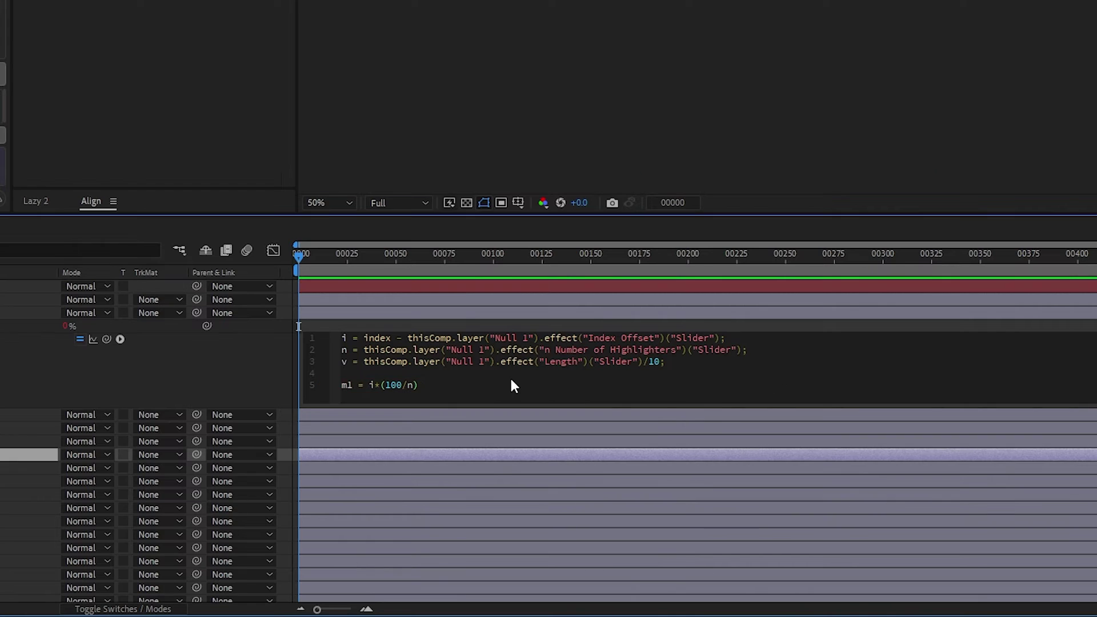
{"action": "type", "text": ";"}
Add an expression line defining m2 = (i+1)*(100/n);
{"action": "key", "text": "Return"}
{"action": "type", "text": "m2 = (i+1"}
{"action": "key", "text": "Right"}
{"action": "type", "text": "*(100/n);"}
{"action": "key", "text": "Return"}
{"action": "key", "text": "Return"}
Add the nested condition if(v<=m1) {0} else {if(v<=m2) {100} else {0}} to the Opacity expression and commit it
{"action": "type", "text": "if(v"}
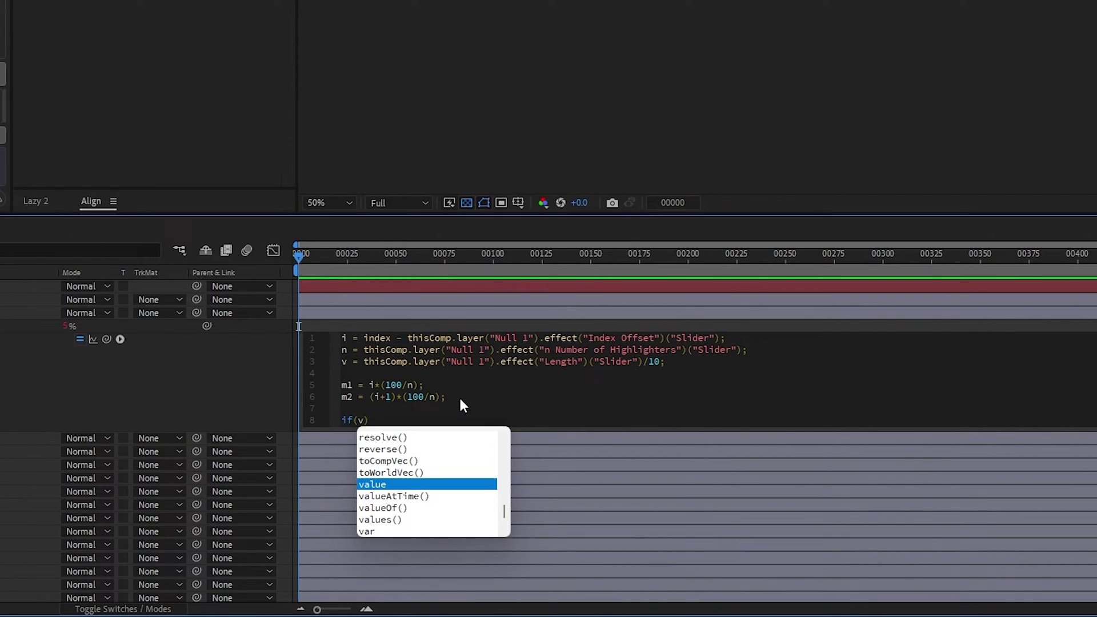
{"action": "type", "text": "<="}
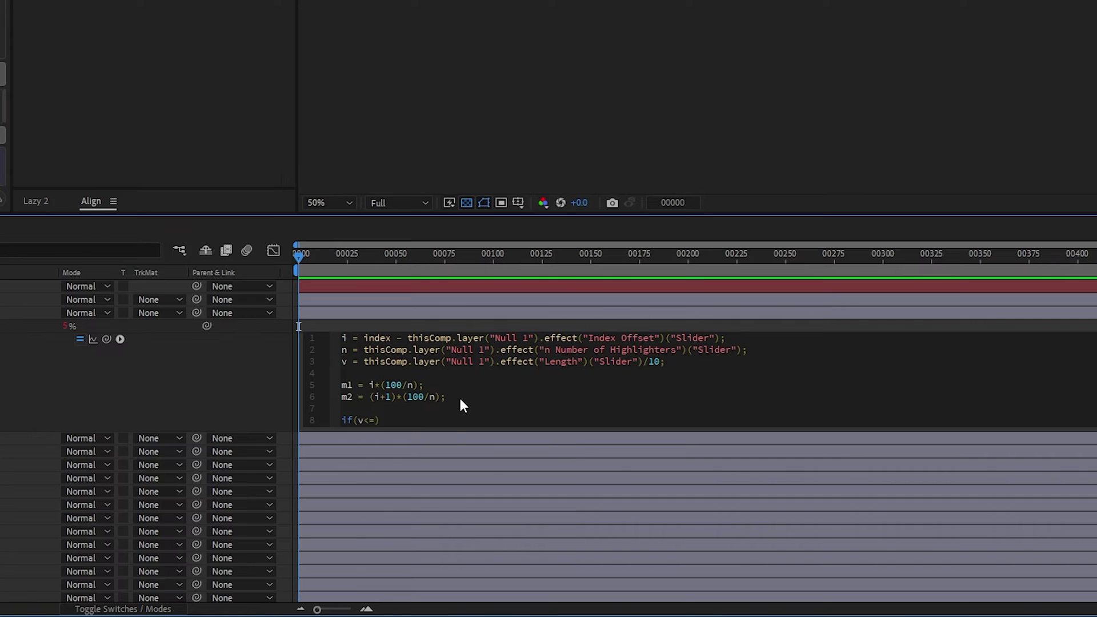
{"action": "type", "text": "m1) {"}
{"action": "type", "text": "0} else"}
{"action": "type", "text": " {if(v<="}
{"action": "type", "text": "m2) {1"}
{"action": "type", "text": "00} else "}
{"action": "type", "text": "{0"}
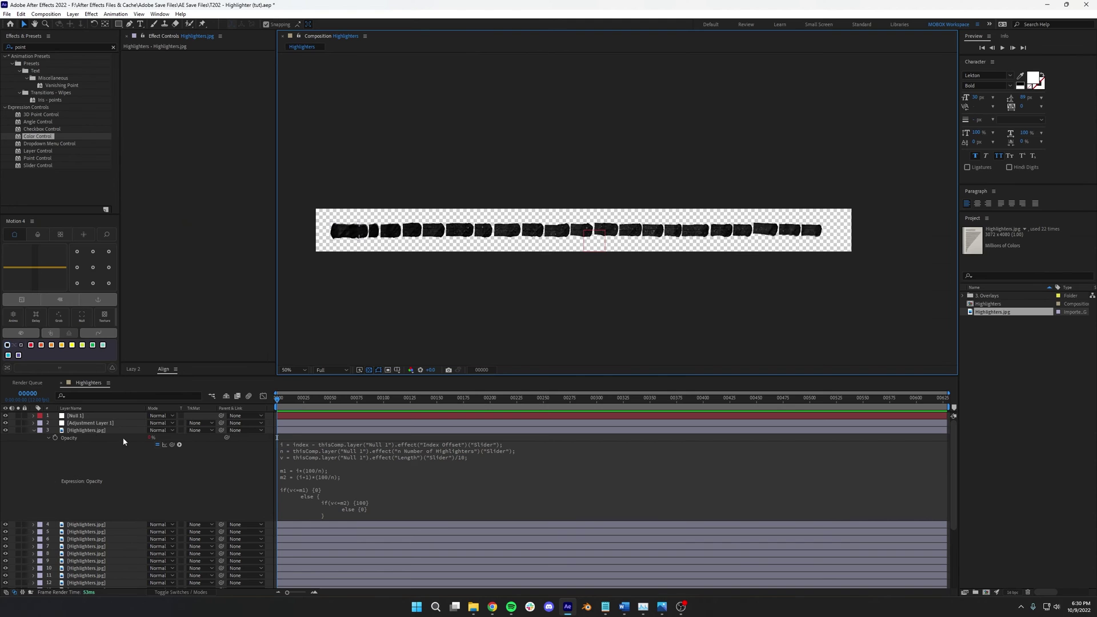
{"action": "left_click", "coordinate": [97, 432]}
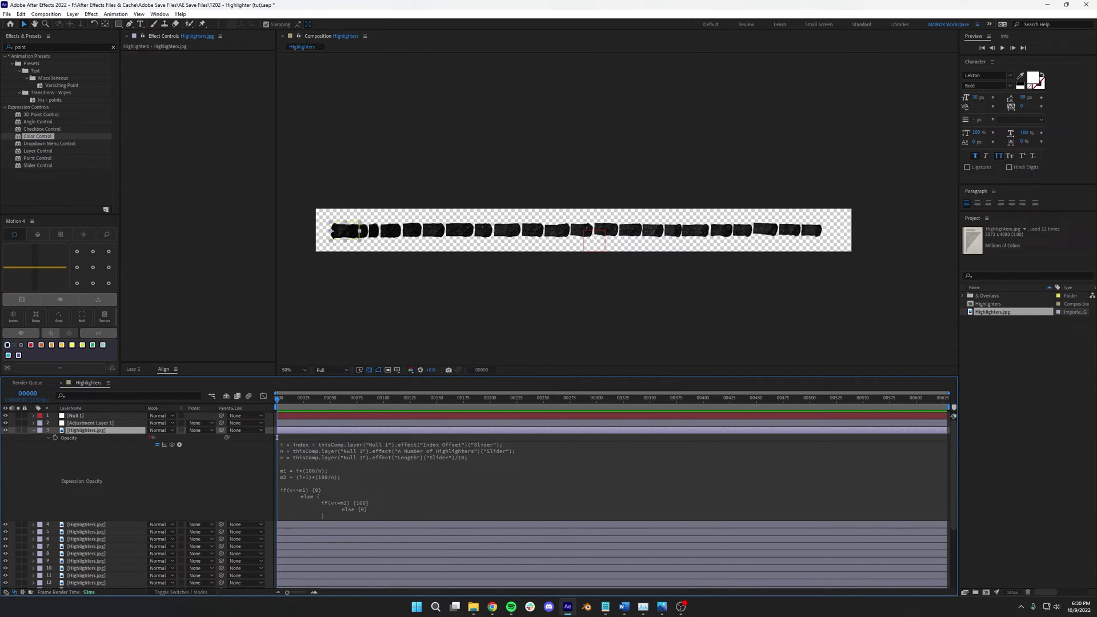
Copy only the Opacity expression of the first Highlighters.jpg layer and collapse that layer's properties
{"action": "right_click", "coordinate": [69, 438]}
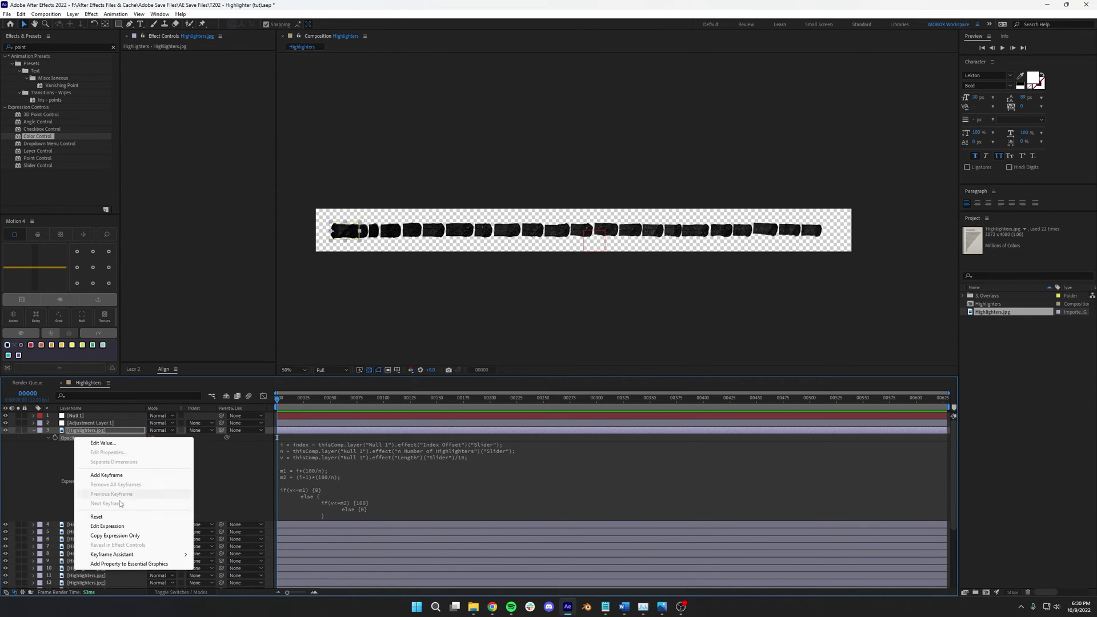
{"action": "left_click", "coordinate": [122, 535]}
{"action": "left_click", "coordinate": [34, 430]}
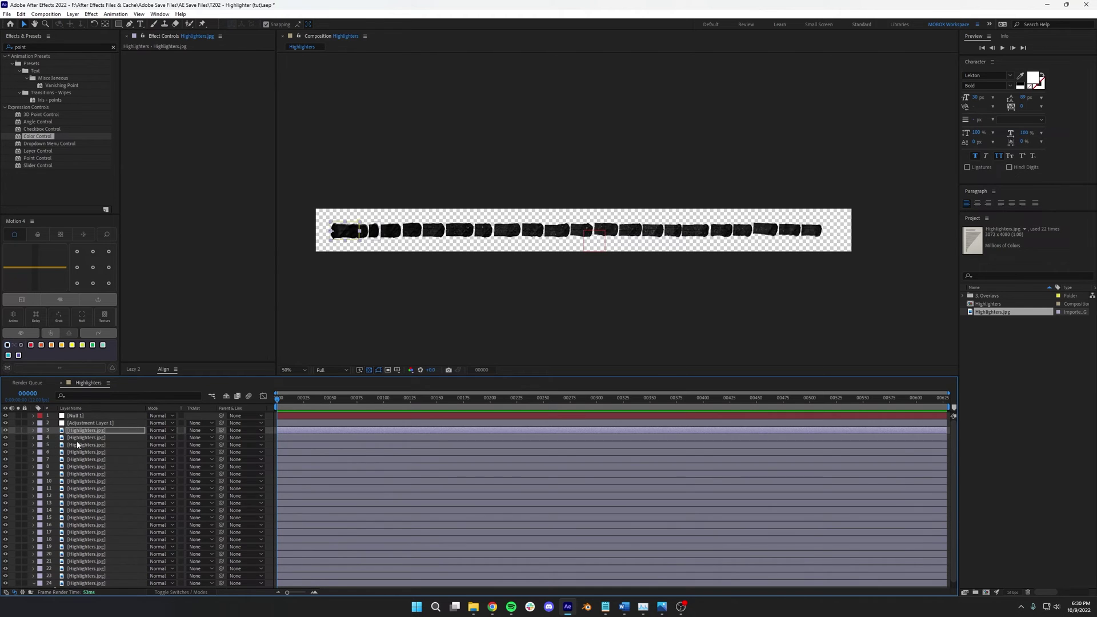
Paste the expression onto all remaining Highlighters.jpg layers and raise the null's Length slider until the stroke reaches about mid-composition
{"action": "left_click", "coordinate": [76, 438]}
{"action": "scroll", "coordinate": [92, 497], "scroll_direction": "down", "scroll_amount": 1}
{"action": "left_click", "coordinate": [90, 577], "text": "shift"}
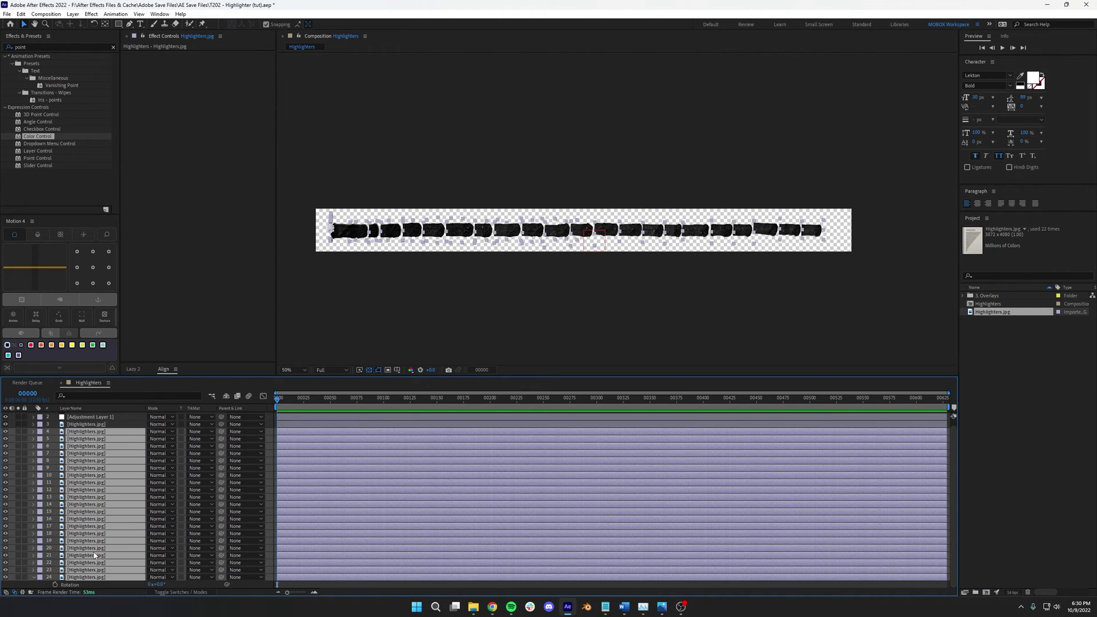
{"action": "left_click", "coordinate": [417, 319]}
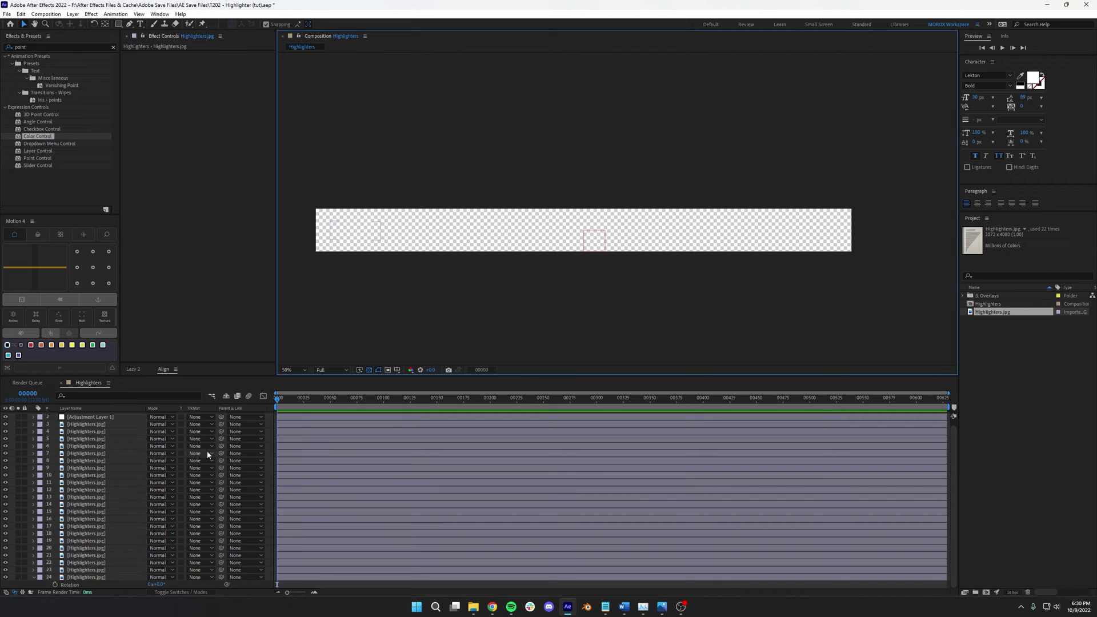
{"action": "key", "text": "ctrl+v"}
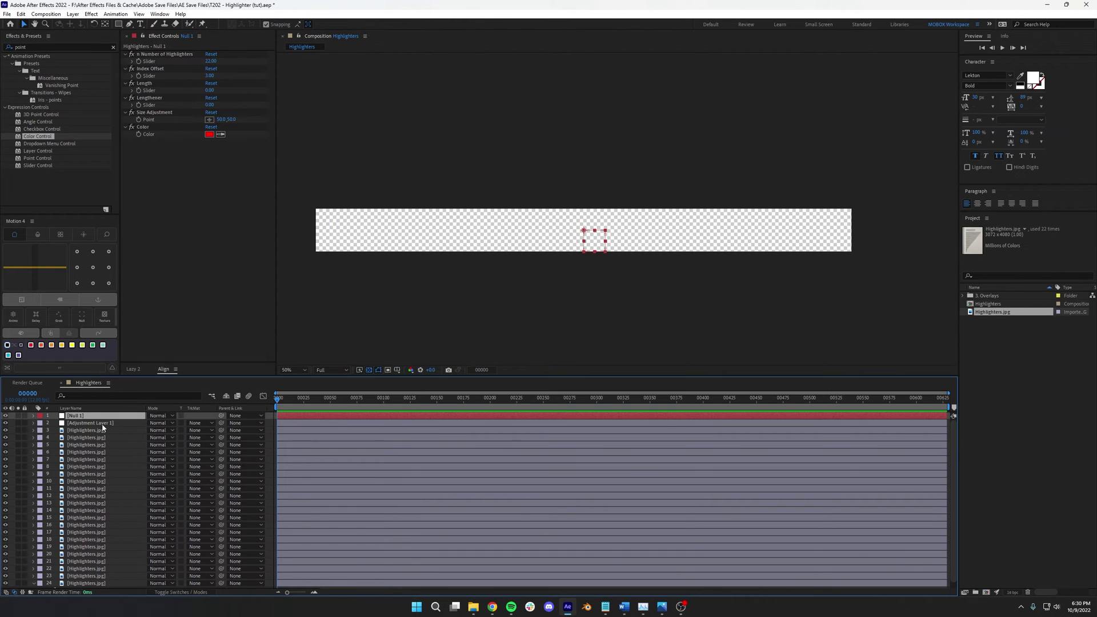
{"action": "mouse_move", "coordinate": [207, 90]}
{"action": "left_mouse_down"}
{"action": "mouse_move", "coordinate": [404, 93]}
{"action": "mouse_move", "coordinate": [631, 117]}
{"action": "mouse_move", "coordinate": [653, 132]}
{"action": "left_mouse_up"}
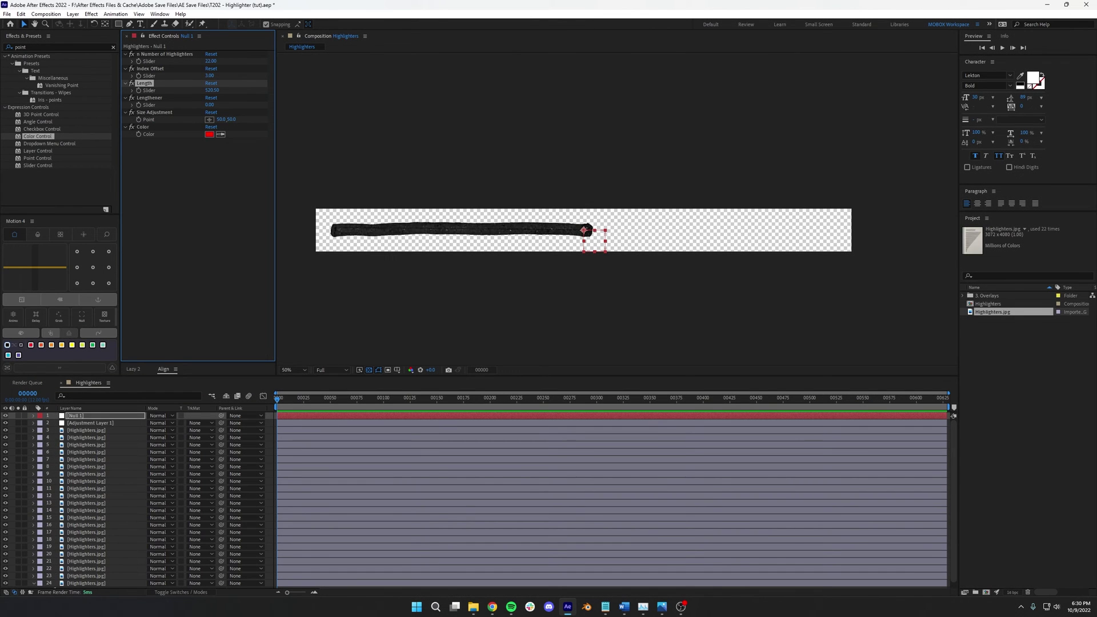
Add a Scale expression to the first Highlighters.jpg layer that adds the null's Size Adjustment point to value
{"action": "left_click", "coordinate": [82, 430]}
{"action": "key", "text": "s"}
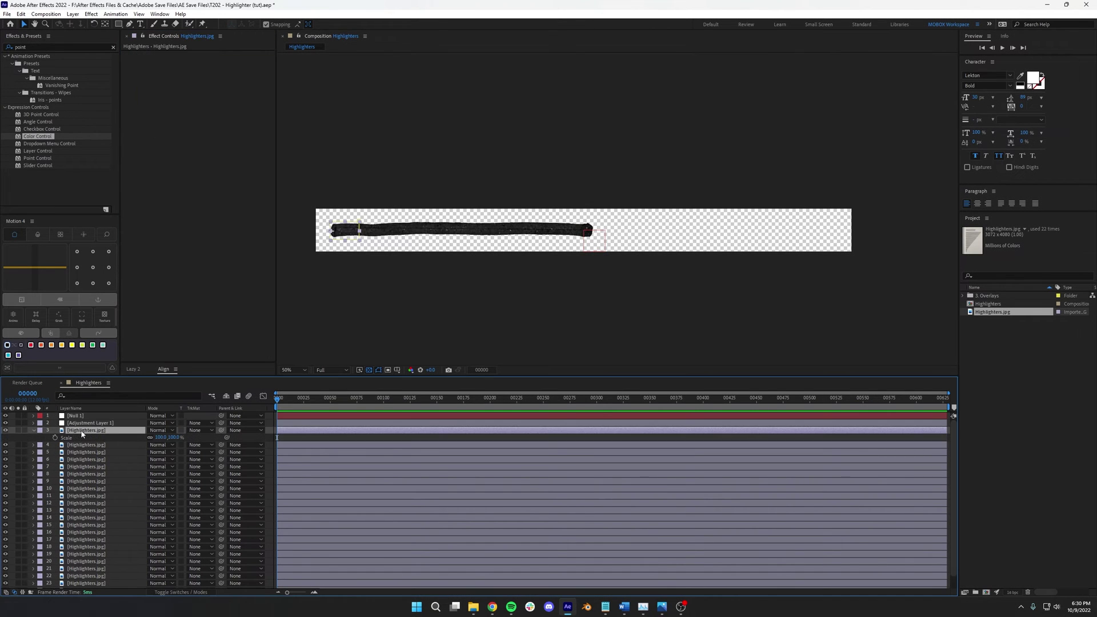
{"action": "left_click", "coordinate": [55, 437], "text": "alt"}
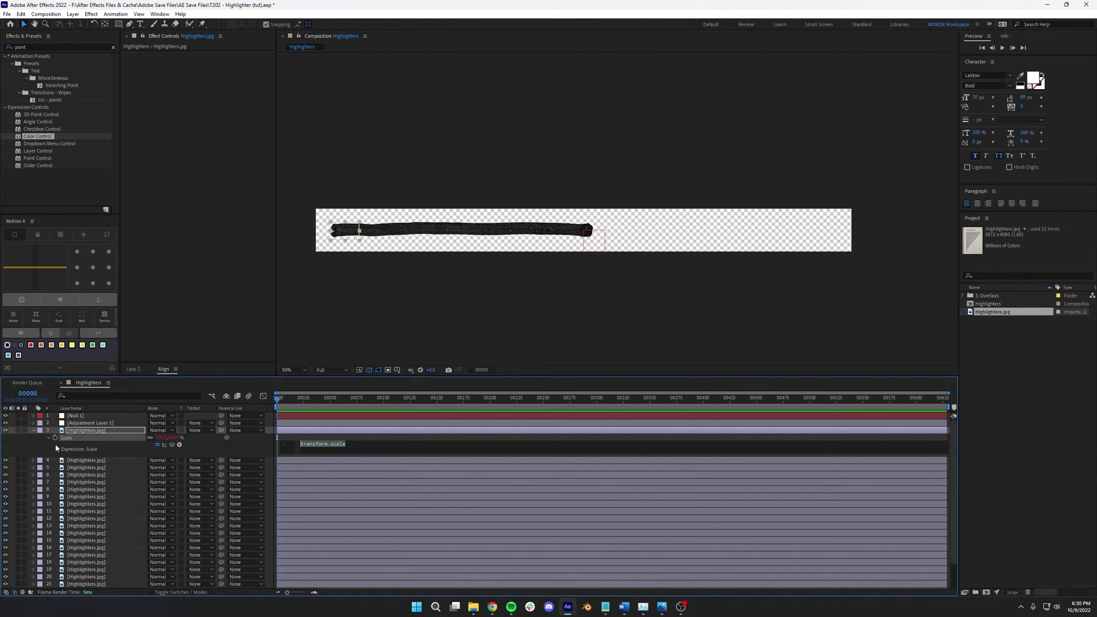
{"action": "type", "text": "value +"}
{"action": "left_click", "coordinate": [75, 416]}
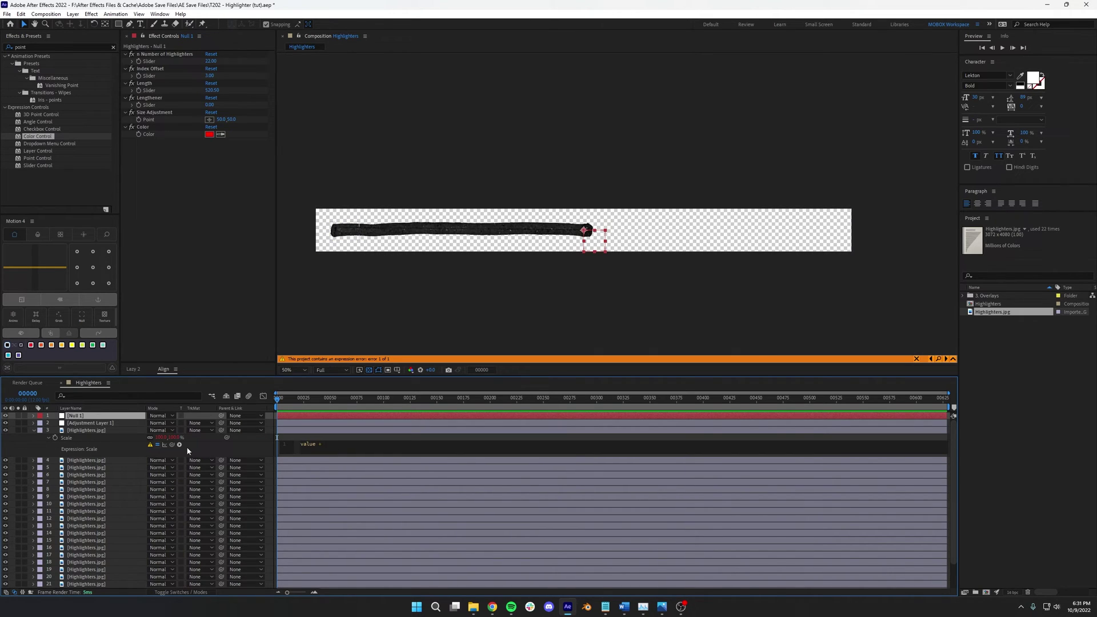
{"action": "left_click", "coordinate": [348, 447]}
{"action": "left_click_drag", "start_coordinate": [166, 446], "coordinate": [150, 120]}
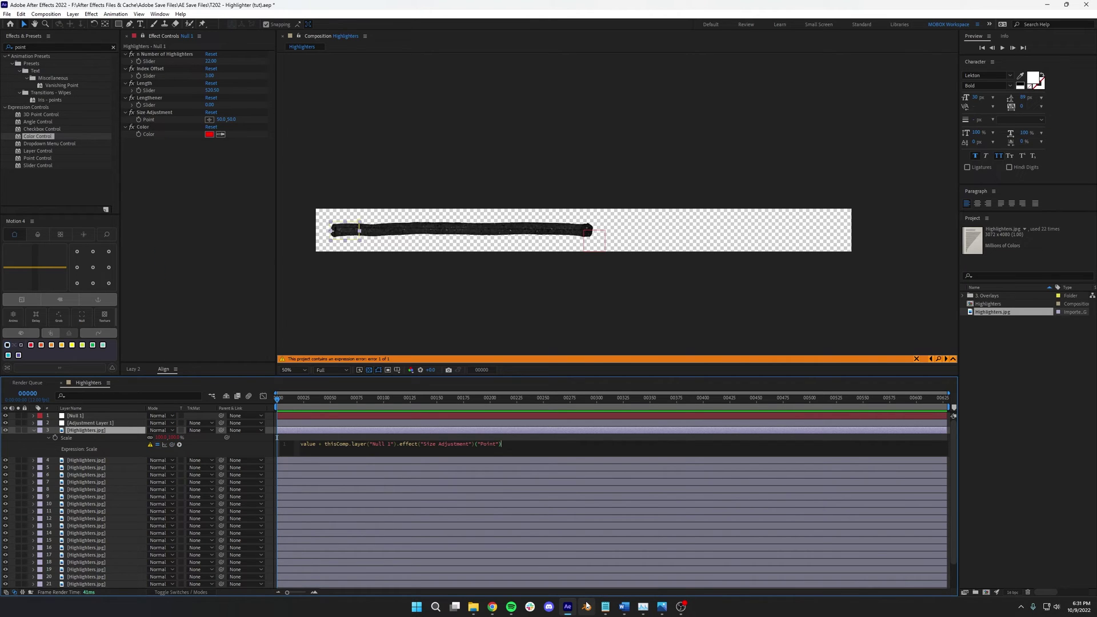
{"action": "mouse_move", "coordinate": [578, 608]}
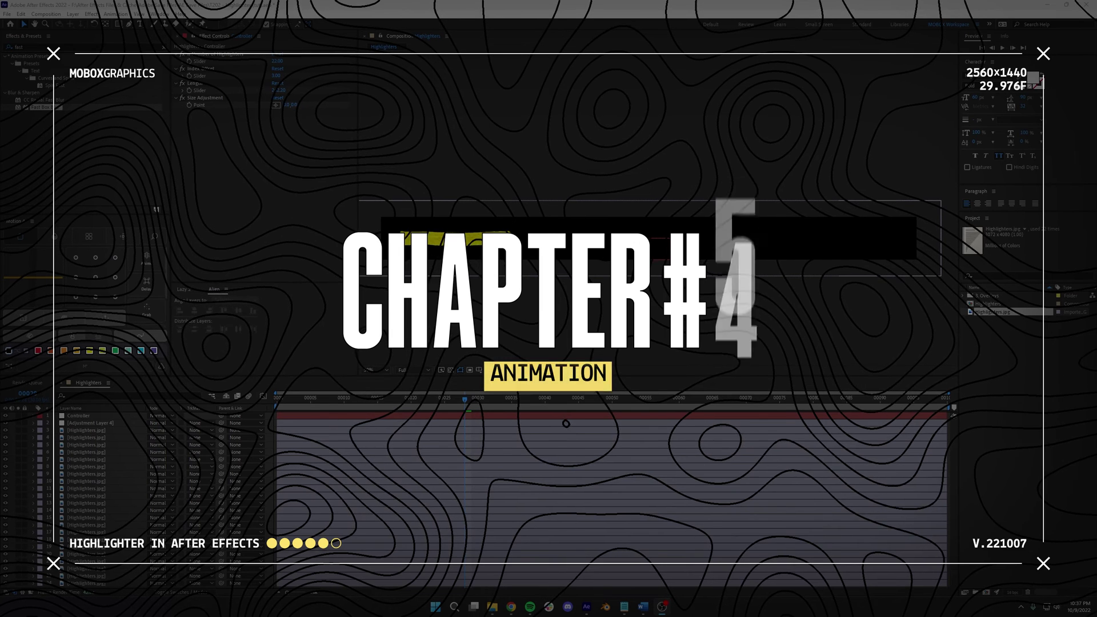
Create a black composition-sized solid named Mask
{"action": "mouse_move", "coordinate": [114, 24]}
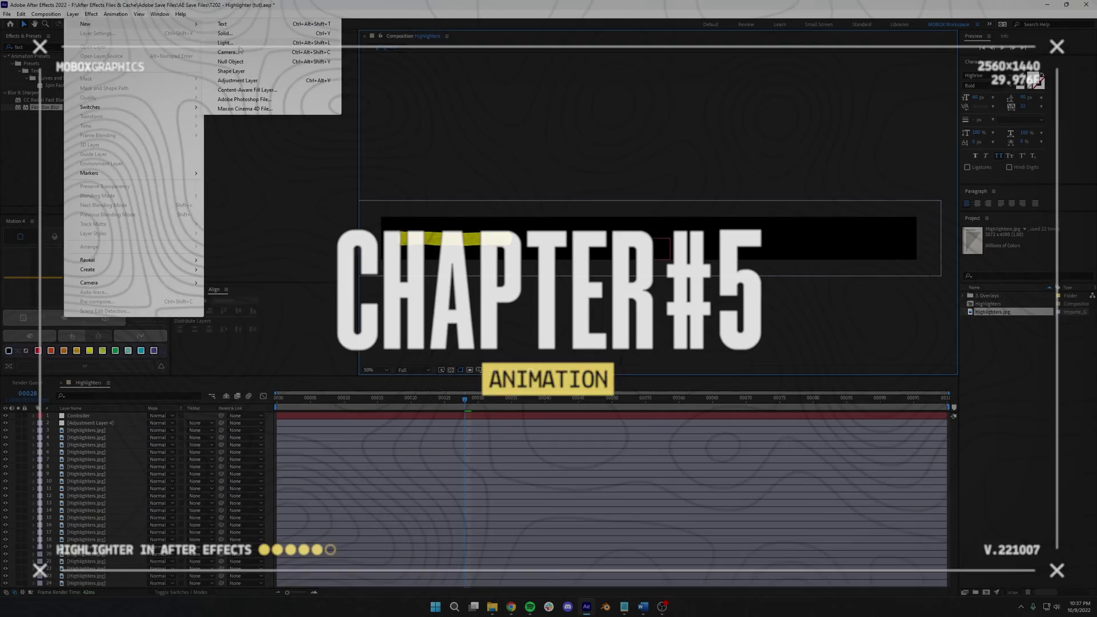
{"action": "left_click", "coordinate": [251, 36]}
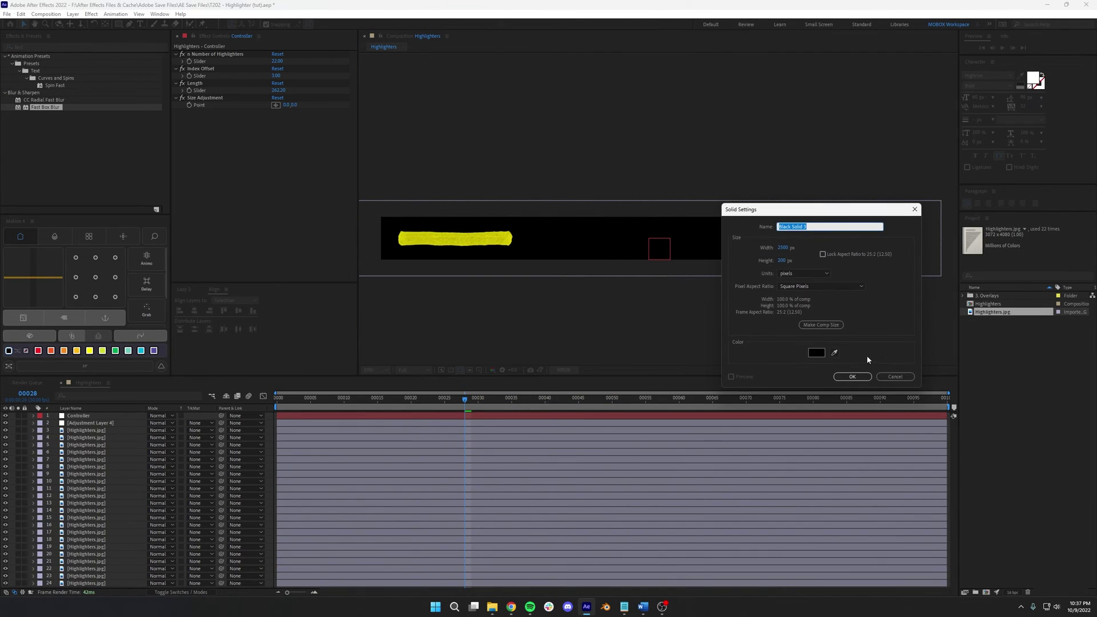
{"action": "type", "text": "Mas"}
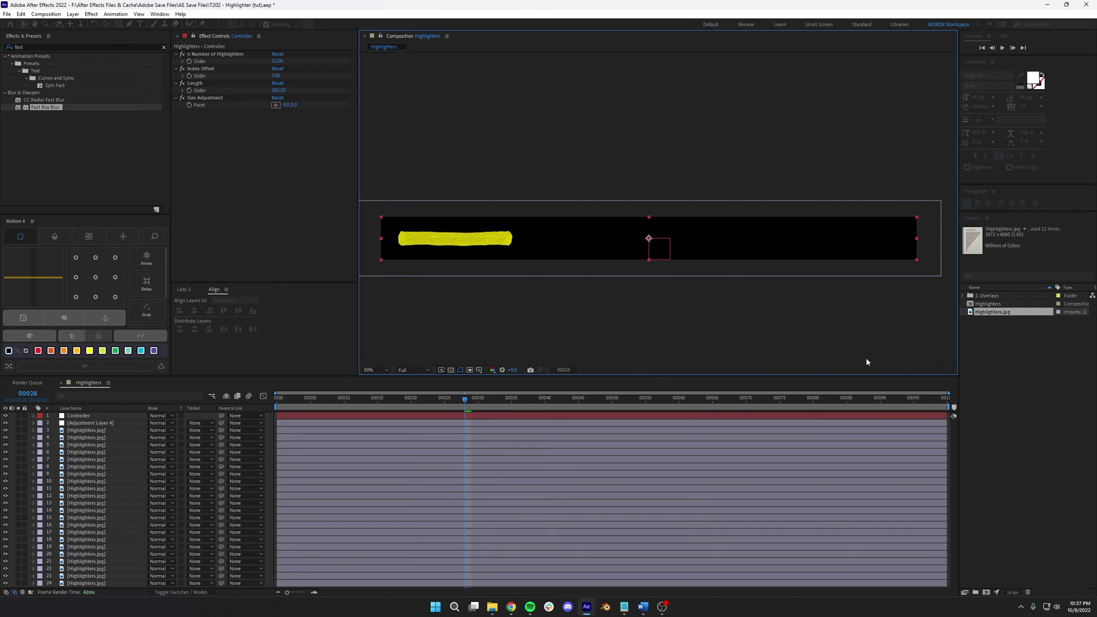
Find the Gradient Ramp effect and apply it to the Mask solid
{"action": "left_click", "coordinate": [35, 47]}
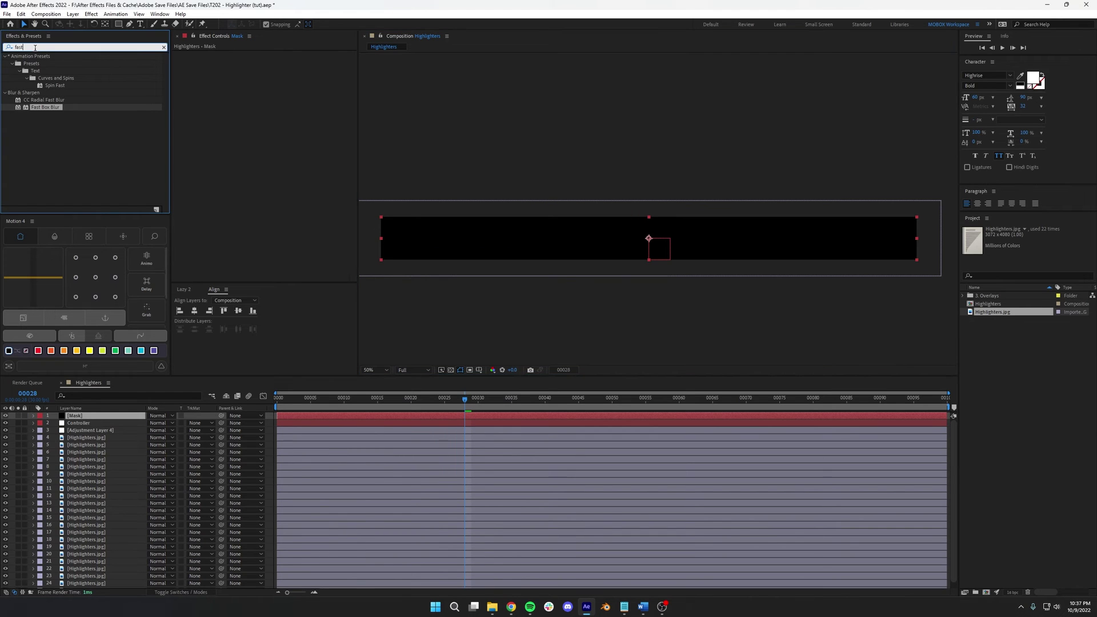
{"action": "type", "text": "grad"}
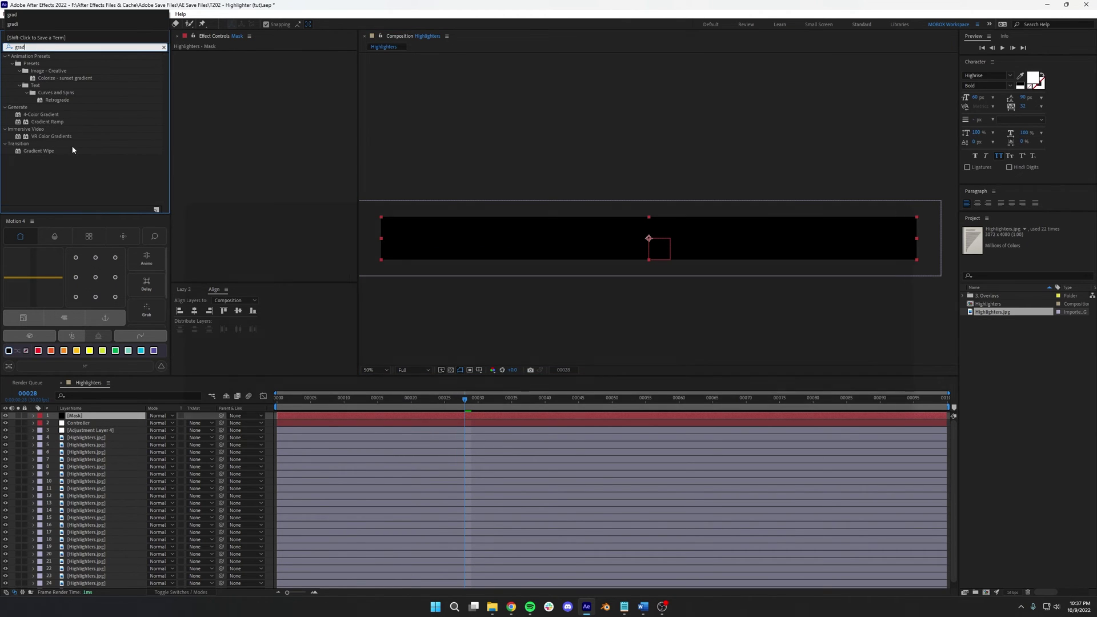
{"action": "double_click", "coordinate": [49, 122]}
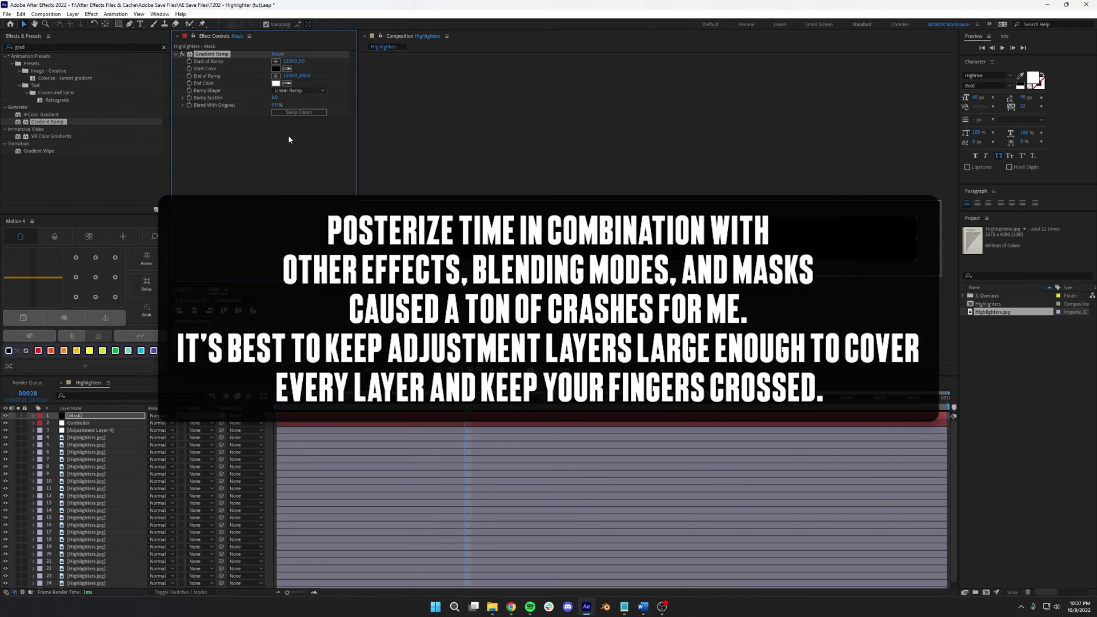
Set the Gradient Ramp's start to about 2472, 100 and its end to about 2279, 100 for a short horizontal fade
{"action": "left_click", "coordinate": [300, 62]}
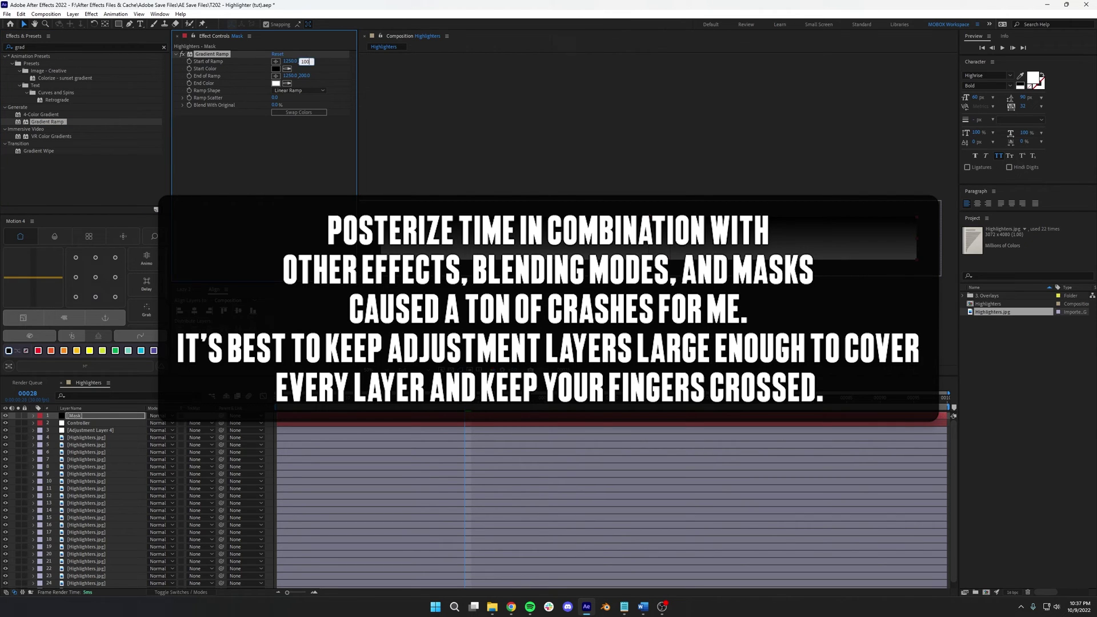
{"action": "key", "text": "Tab"}
{"action": "key", "text": "Tab"}
{"action": "type", "text": "100"}
{"action": "key", "text": "Return"}
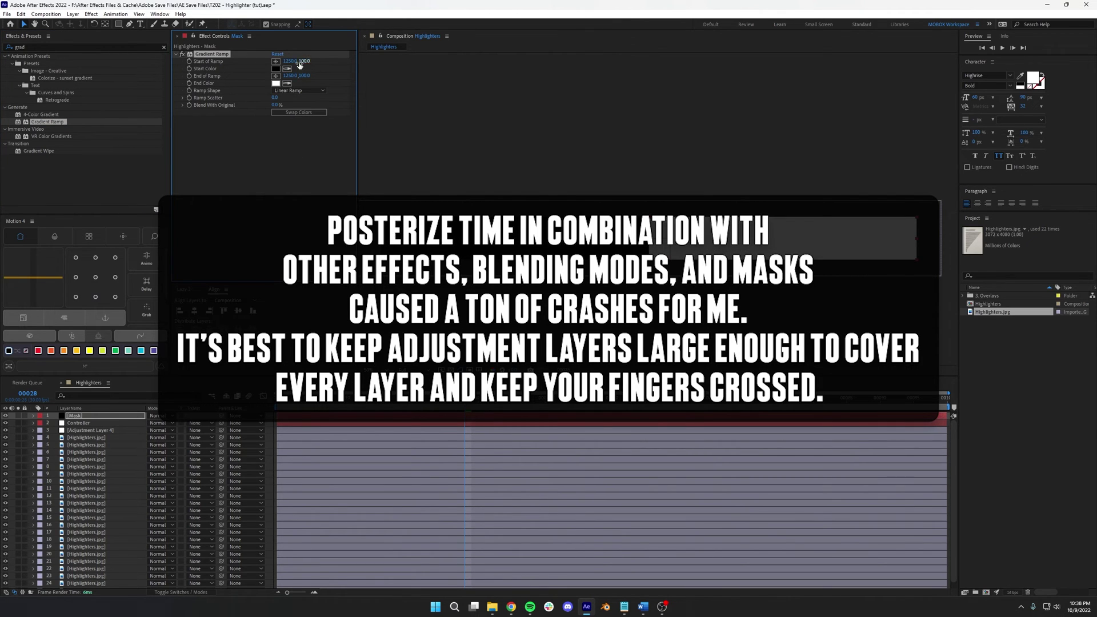
{"action": "left_click_drag", "start_coordinate": [267, 57], "coordinate": [835, 82]}
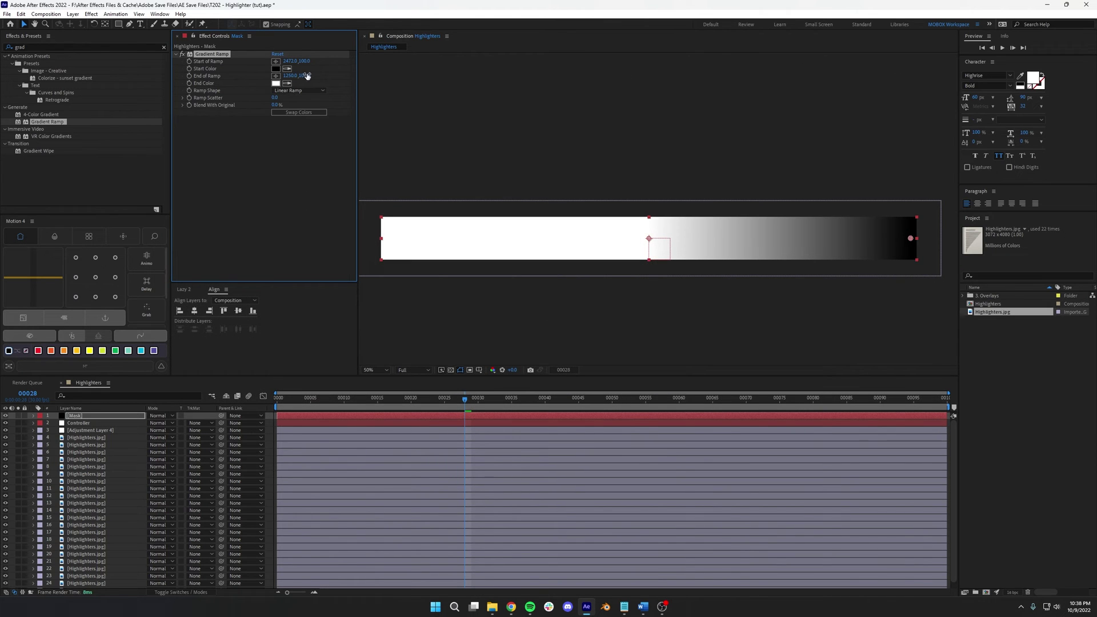
{"action": "left_click_drag", "start_coordinate": [406, 74], "coordinate": [740, 90]}
Apply the Fractal Noise effect to the Mask solid and increase the noise contrast
{"action": "double_click", "coordinate": [55, 45]}
{"action": "type", "text": "frac"}
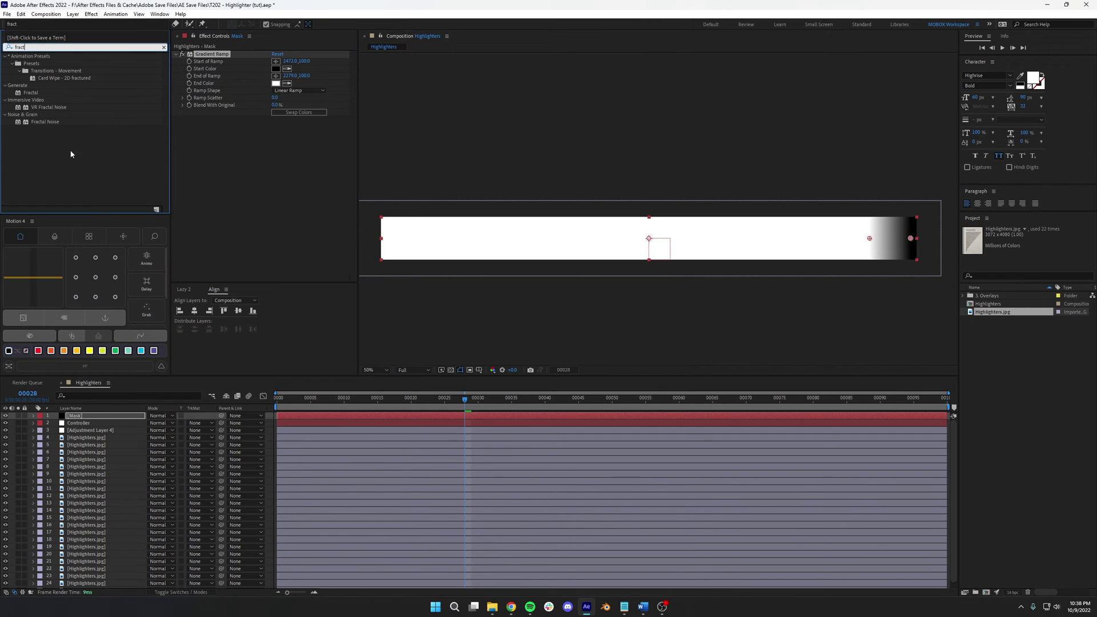
{"action": "type", "text": "t"}
{"action": "left_click", "coordinate": [71, 155]}
{"action": "left_click_drag", "start_coordinate": [49, 122], "coordinate": [340, 146]}
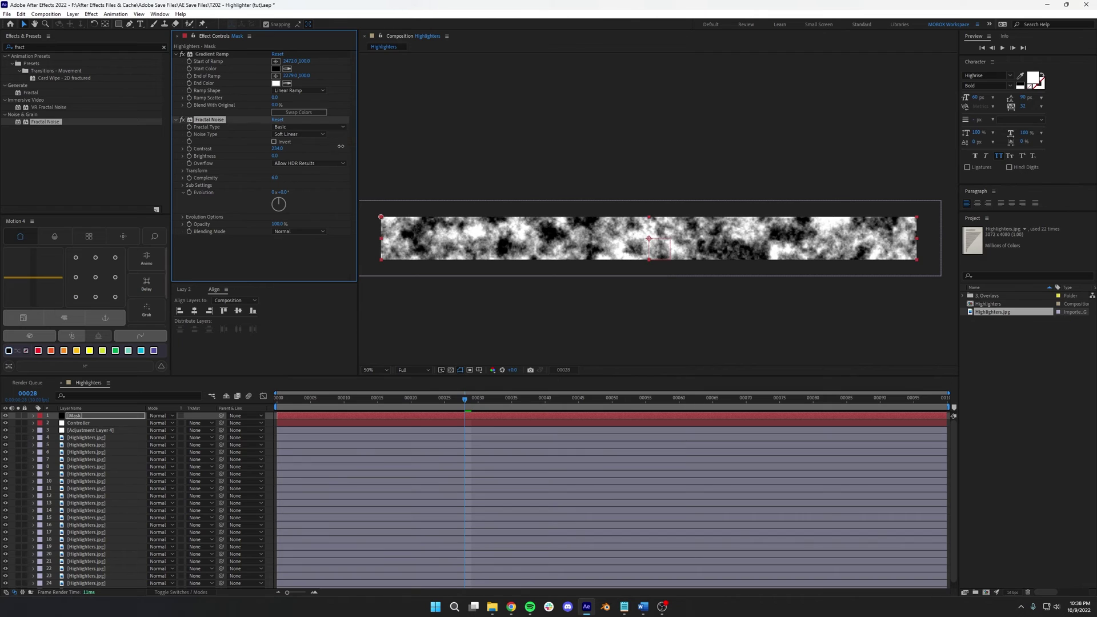
Try the Screen blending mode on Fractal Noise, and settle on Overlay
{"action": "left_click", "coordinate": [291, 231]}
{"action": "left_click", "coordinate": [293, 282]}
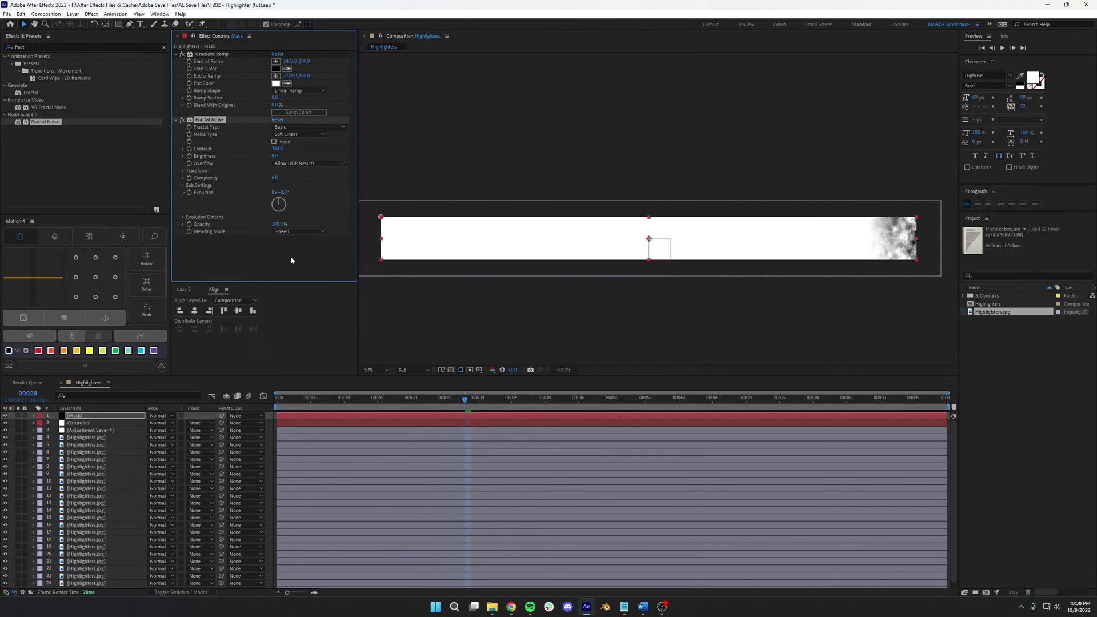
{"action": "left_click", "coordinate": [293, 231]}
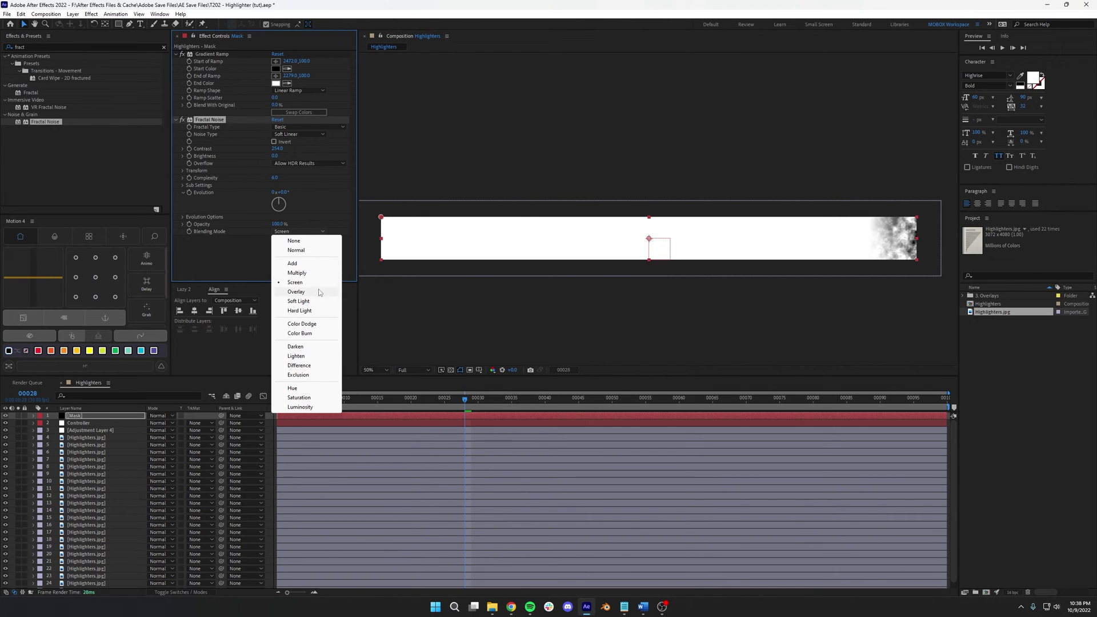
{"action": "left_click", "coordinate": [296, 292]}
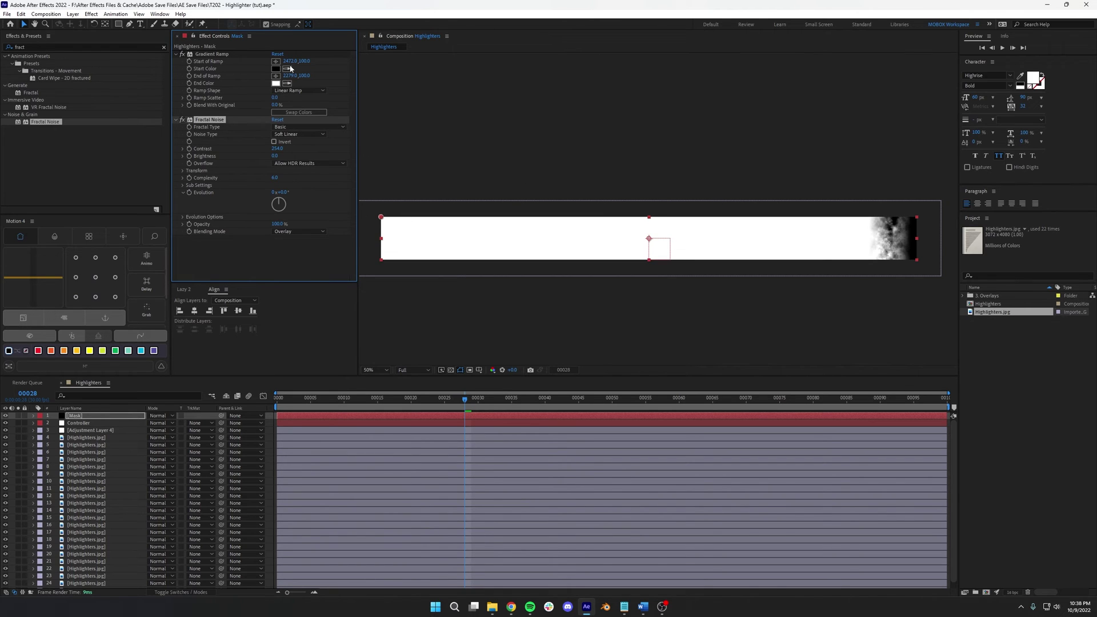
Go to the first frame and place the Mask layer directly below the adjustment layer
{"action": "left_click", "coordinate": [84, 419]}
{"action": "key", "text": "Home"}
{"action": "left_click_drag", "start_coordinate": [84, 419], "coordinate": [93, 432]}
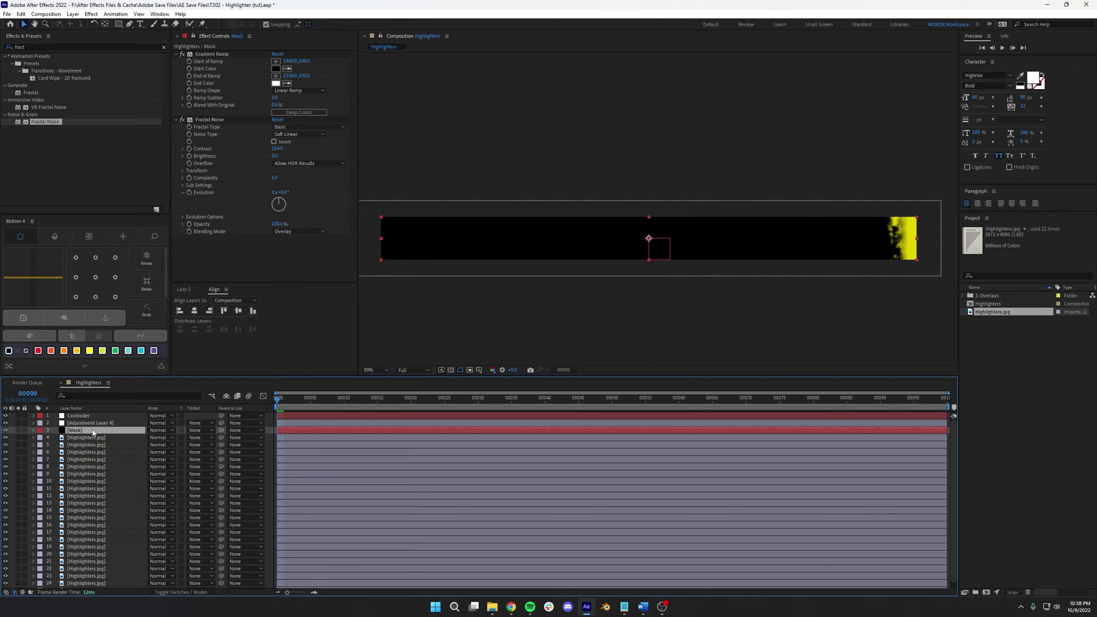
Set the Mask layer's blending mode to Stencil Luma
{"action": "left_click", "coordinate": [182, 592]}
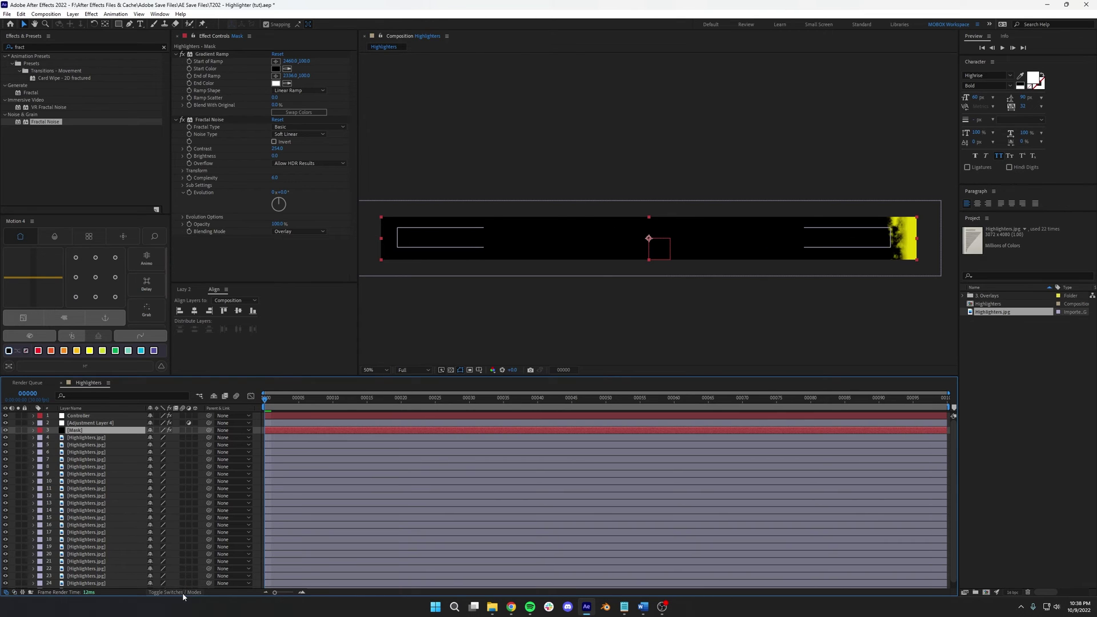
{"action": "left_click", "coordinate": [182, 592]}
{"action": "left_click", "coordinate": [171, 430]}
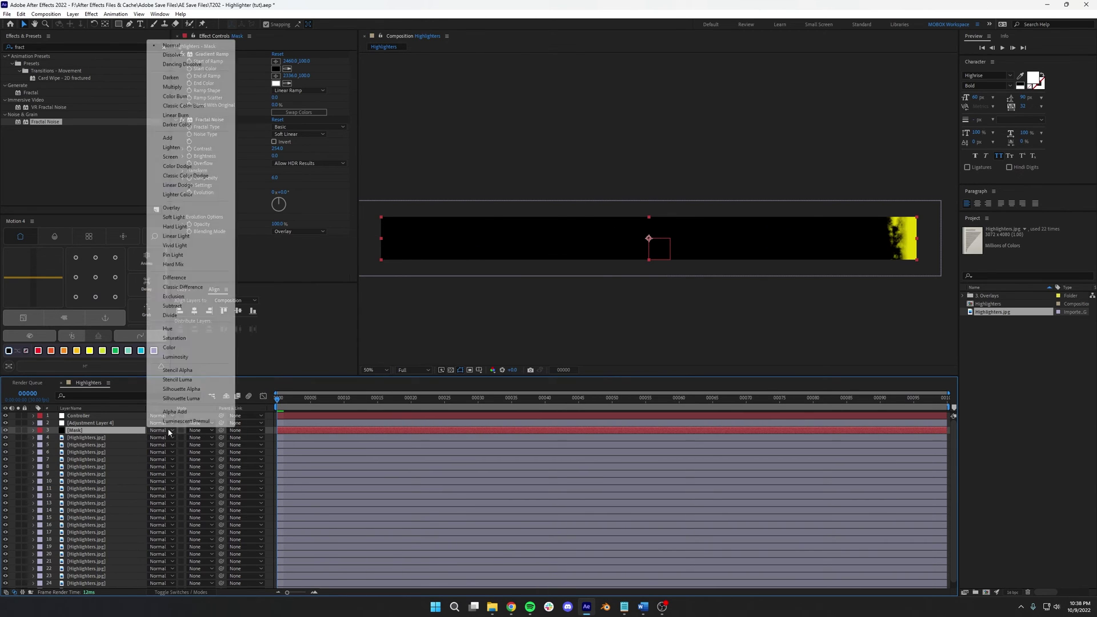
{"action": "left_click", "coordinate": [180, 379]}
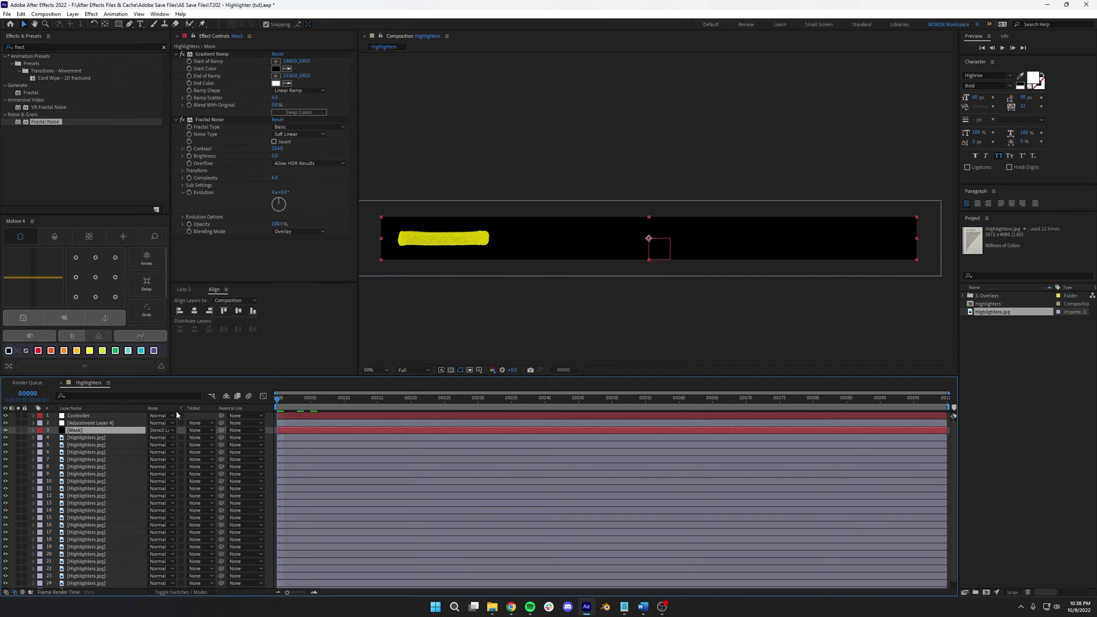
Shift the Mask off the composition's left side and set first-frame keyframes for its Position and Fractal Noise Evolution
{"action": "left_click", "coordinate": [111, 424]}
{"action": "left_click", "coordinate": [103, 430]}
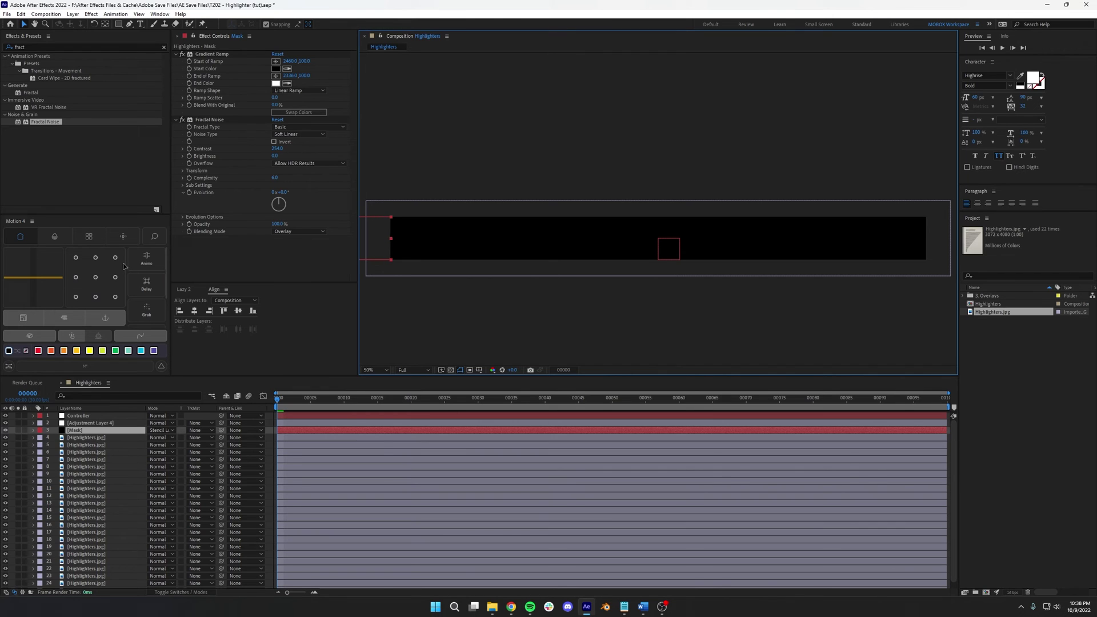
{"action": "key", "text": "alt+shift+p"}
{"action": "left_click", "coordinate": [189, 192]}
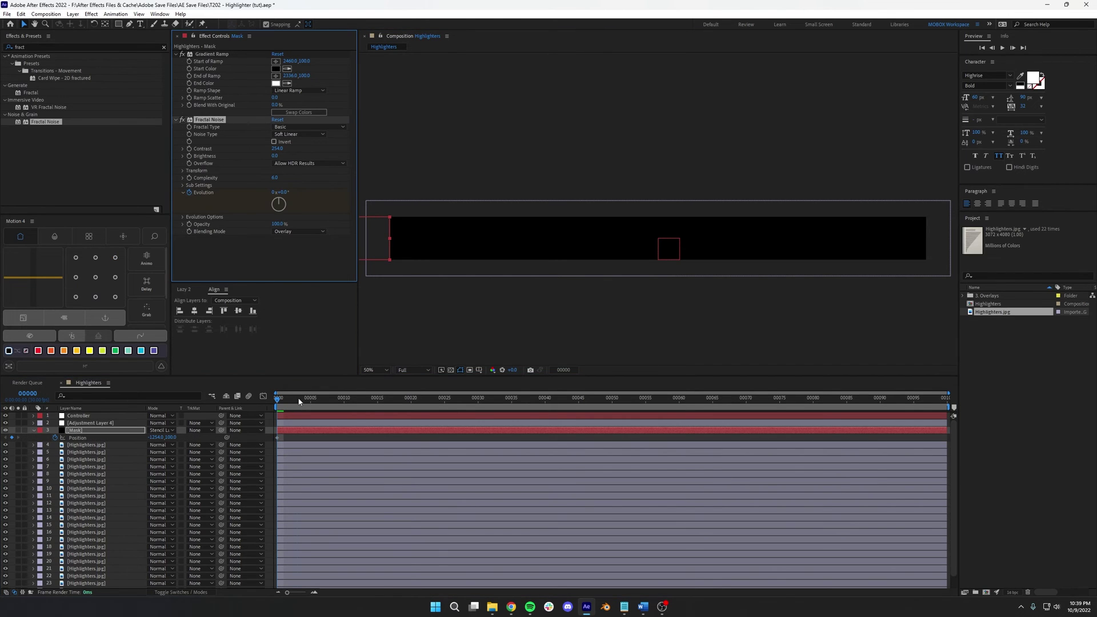
At frame 65, move the Mask across to cover the composition, keyframing its Position at 1250, 100, and advance the Fractal Noise Evolution
{"action": "left_click_drag", "start_coordinate": [299, 401], "coordinate": [712, 413]}
{"action": "left_click_drag", "start_coordinate": [375, 252], "coordinate": [921, 243]}
{"action": "left_click", "coordinate": [194, 310]}
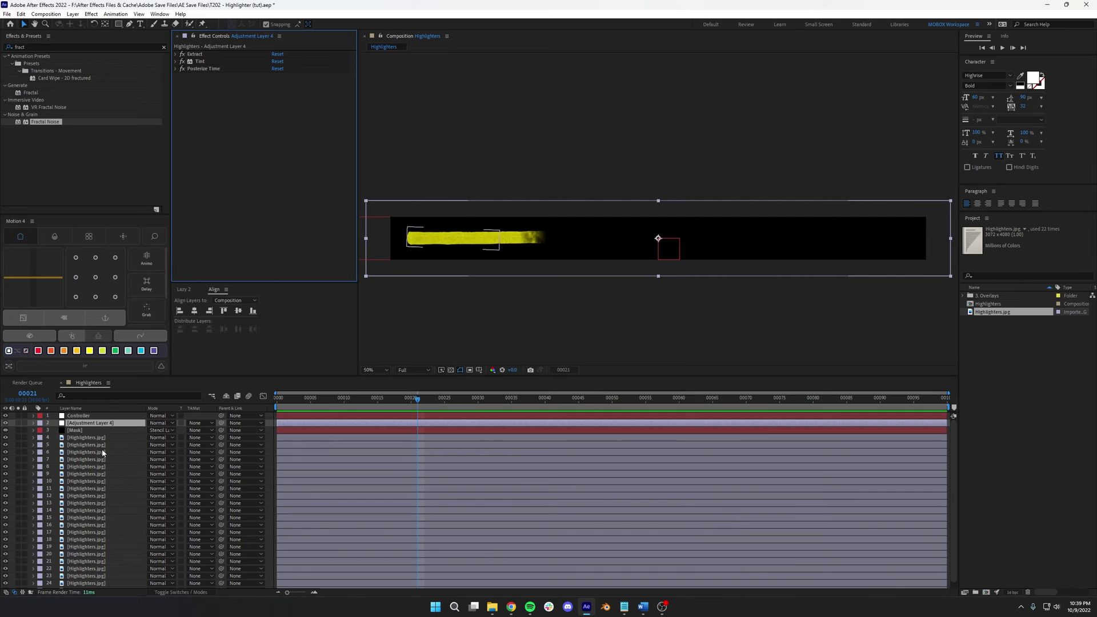
Reduce the Contrast of the Mask's Fractal Noise to about 157
{"action": "left_click", "coordinate": [85, 430]}
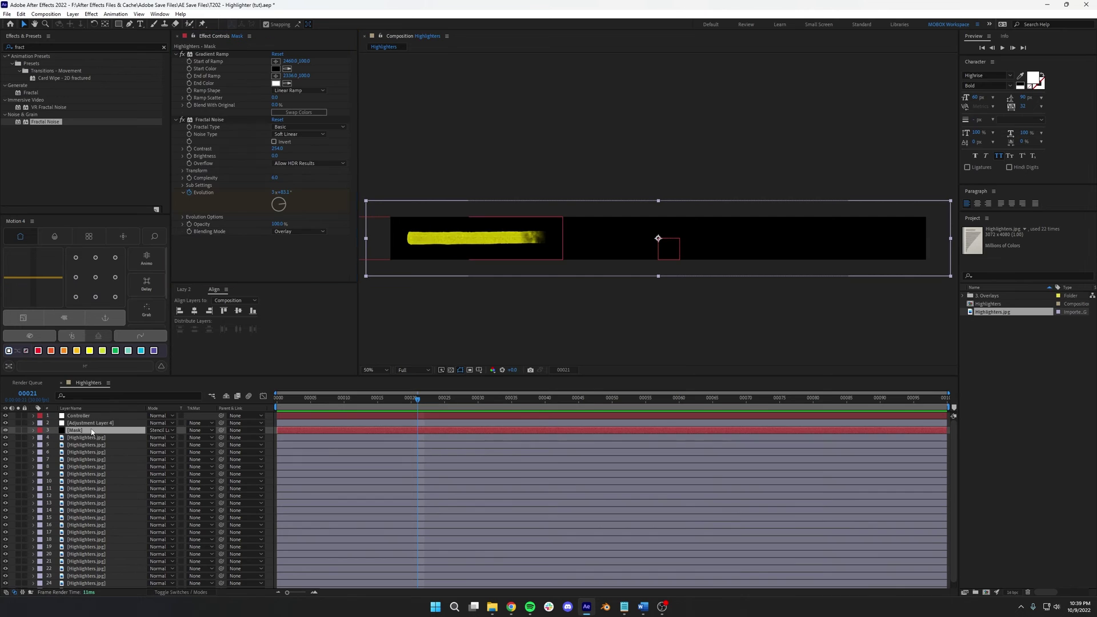
{"action": "left_click_drag", "start_coordinate": [275, 149], "coordinate": [217, 156]}
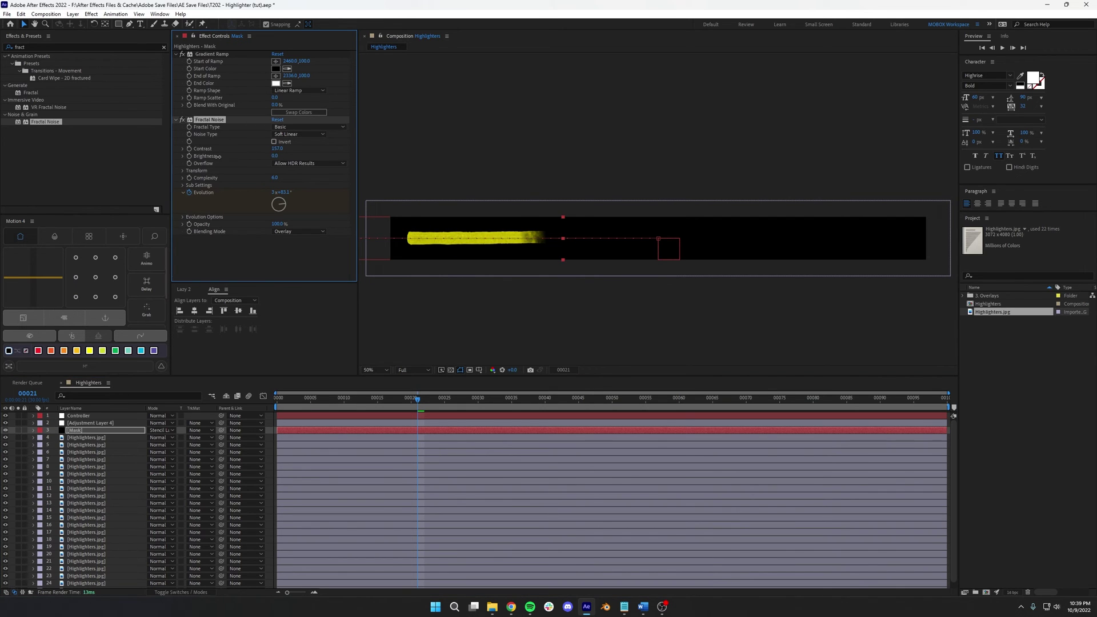
{"action": "scroll", "coordinate": [475, 201], "scroll_direction": "up", "scroll_amount": 2}
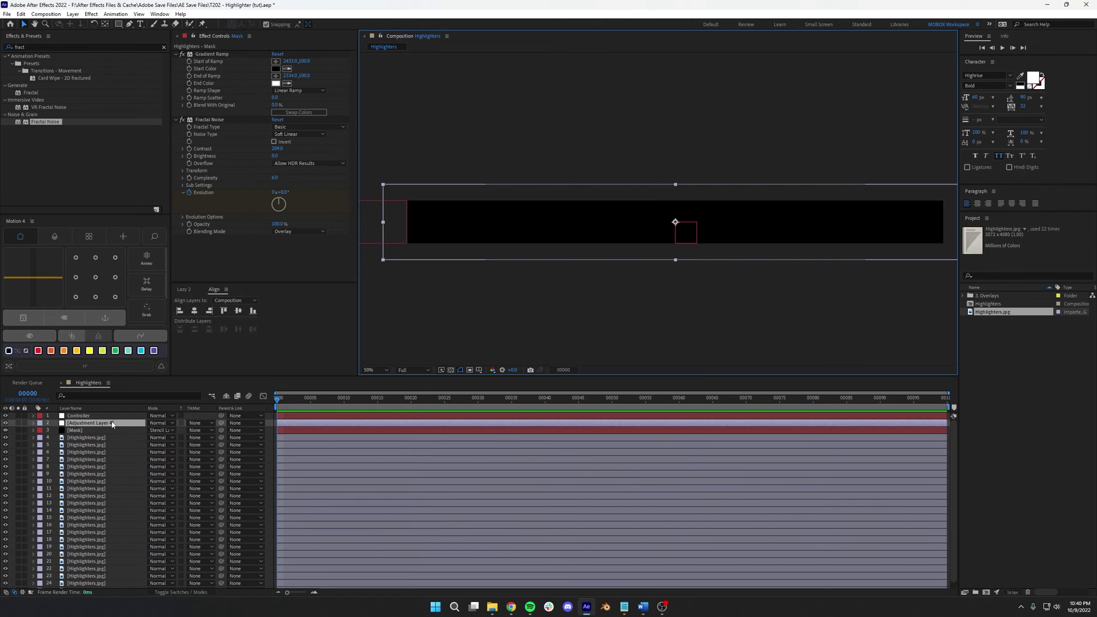
Set the Controller's Index Offset to 4 and preview the highlighter reveal from the first frame
{"action": "left_click", "coordinate": [79, 415]}
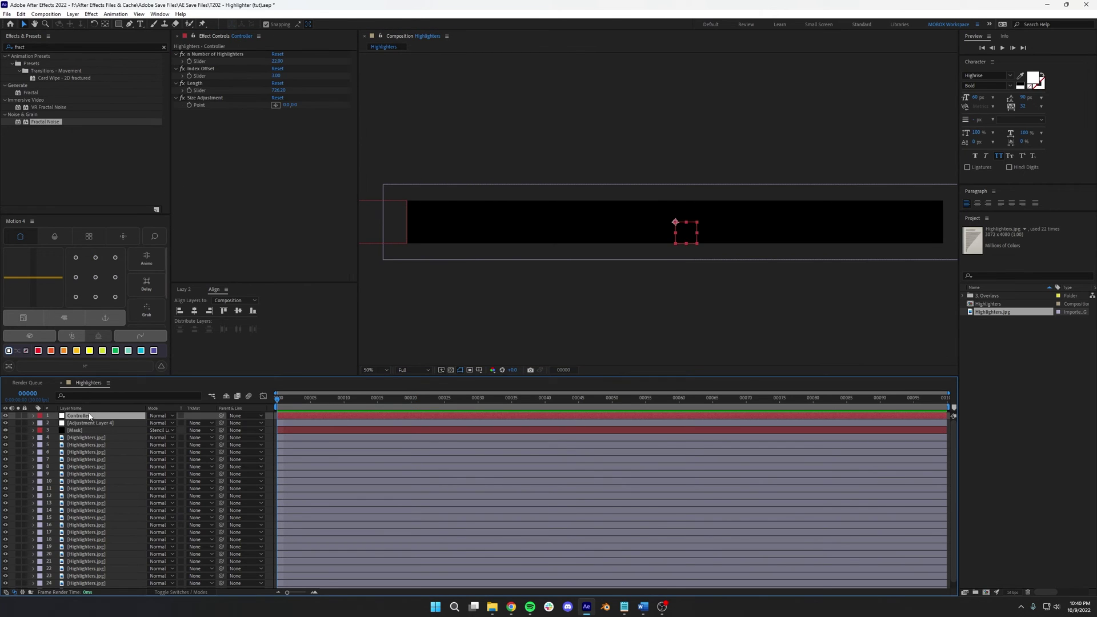
{"action": "left_click", "coordinate": [275, 75]}
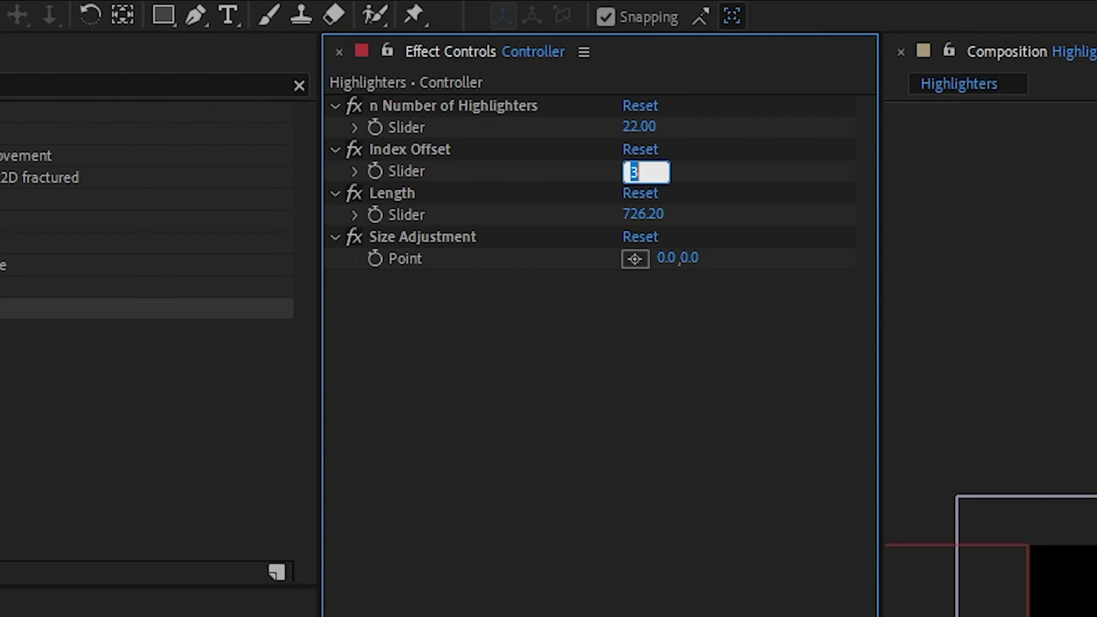
{"action": "type", "text": "4"}
{"action": "key", "text": "Return"}
{"action": "left_click", "coordinate": [301, 403]}
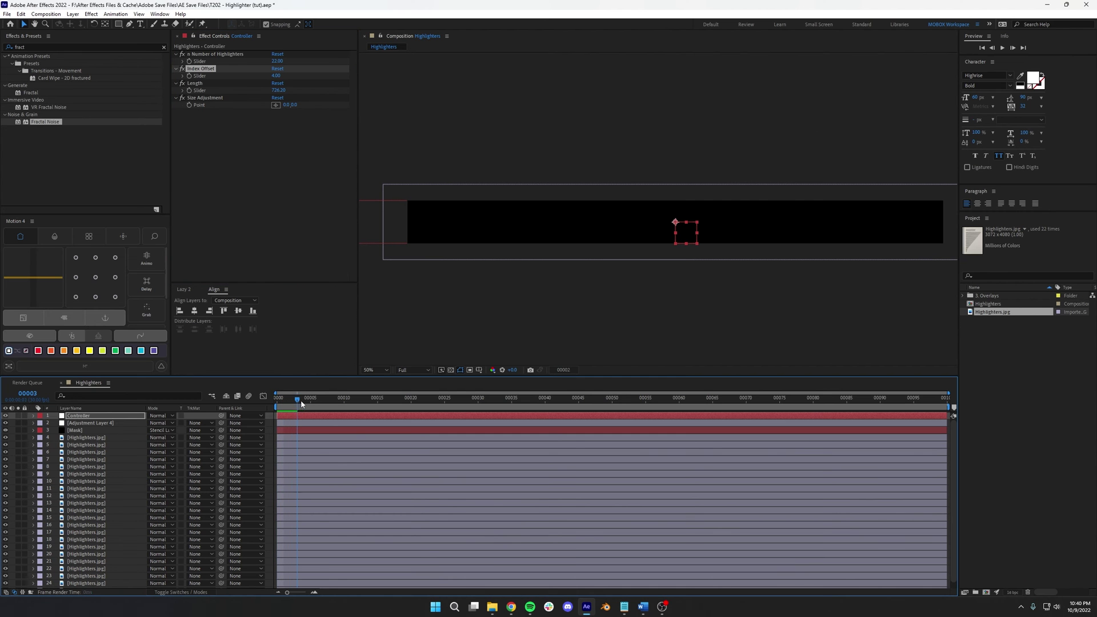
{"action": "left_click_drag", "start_coordinate": [301, 402], "coordinate": [278, 403]}
{"action": "key", "text": "space"}
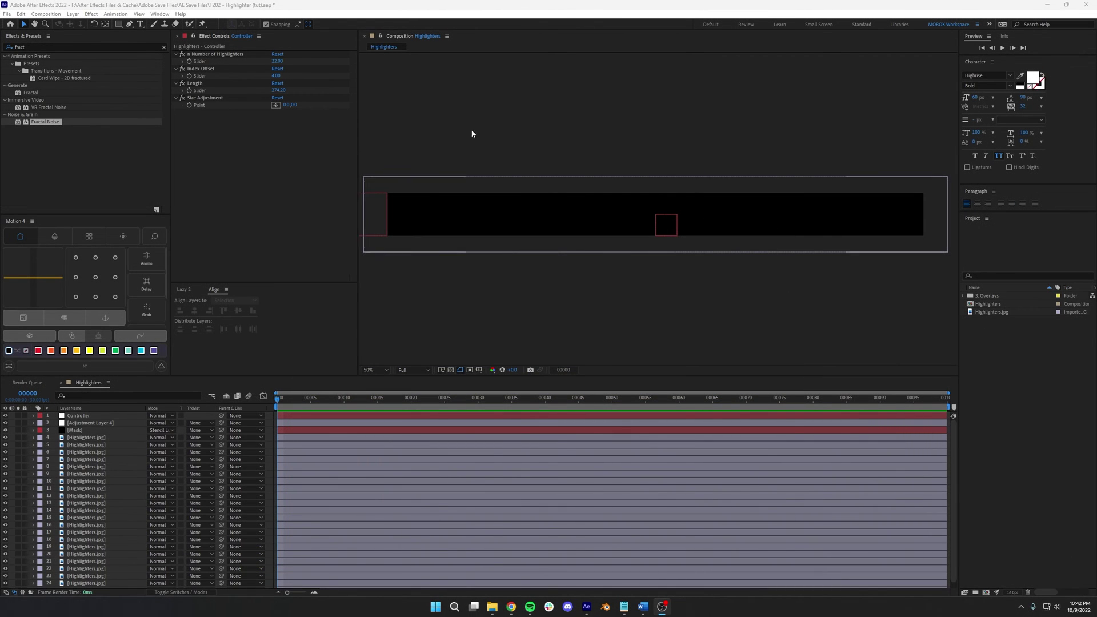
Show Essential Graphics, choose Highlighters as the primary composition, and solo its supported properties
{"action": "left_click", "coordinate": [160, 13]}
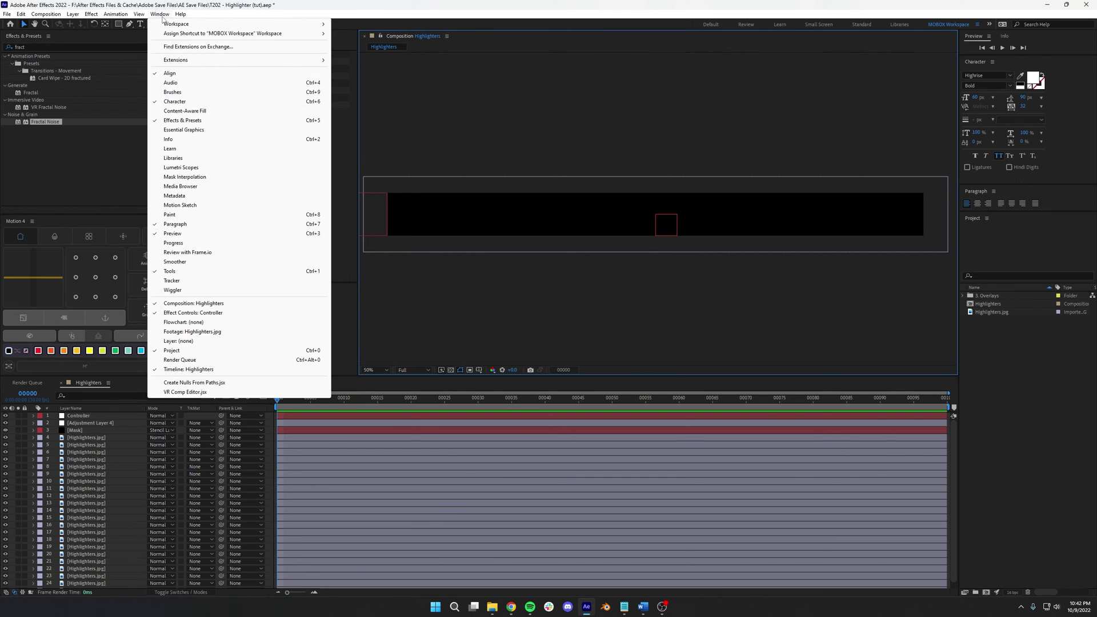
{"action": "left_click", "coordinate": [185, 130]}
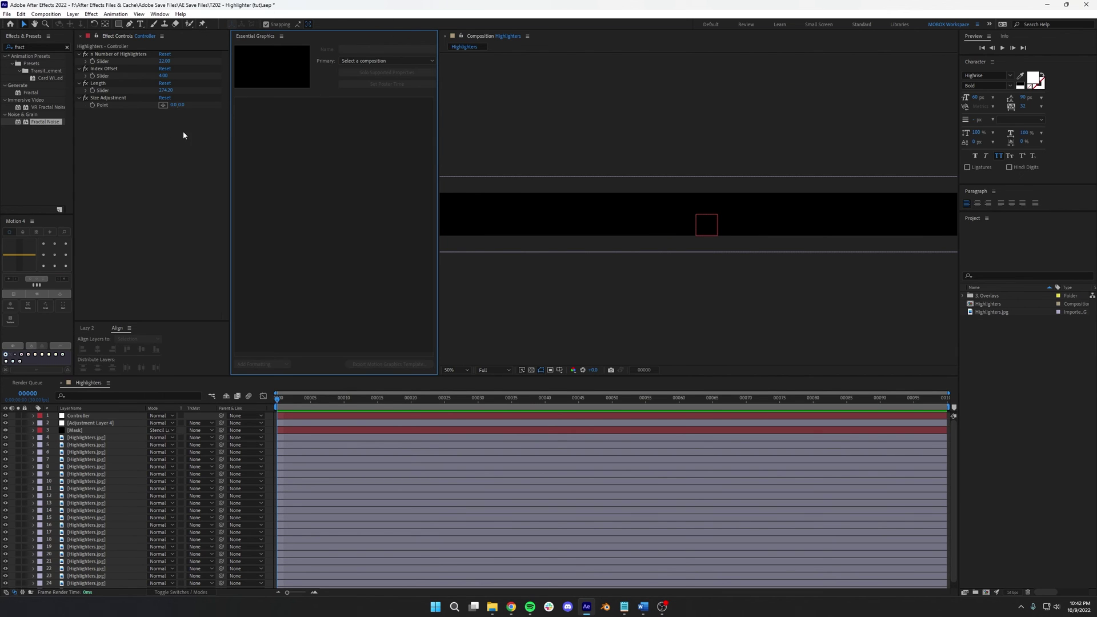
{"action": "left_click_drag", "start_coordinate": [229, 63], "coordinate": [181, 63]}
{"action": "left_click", "coordinate": [300, 60]}
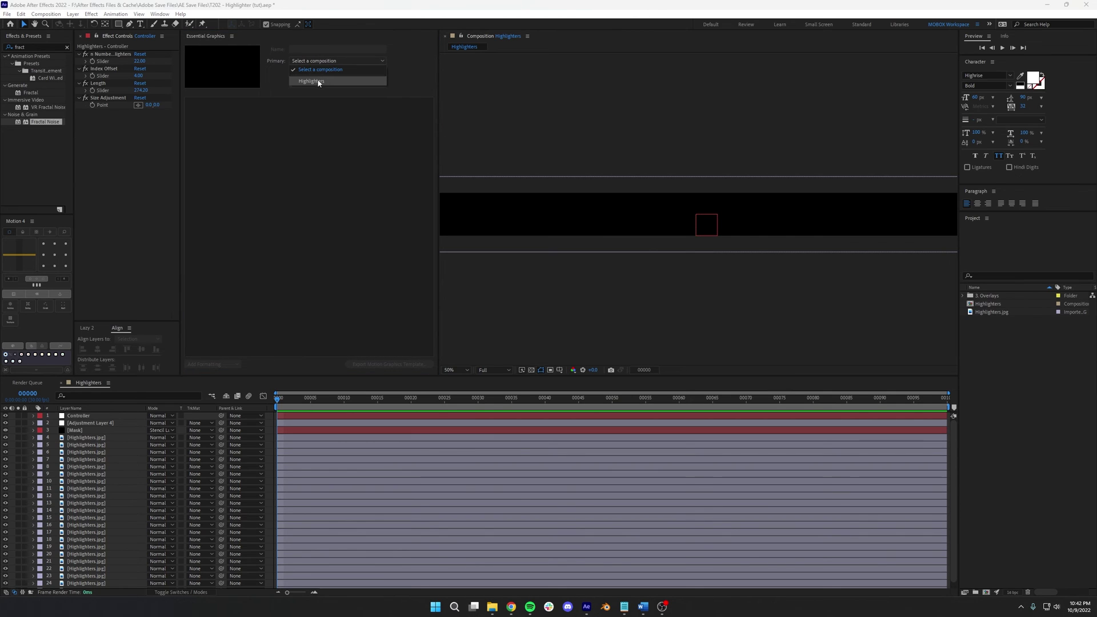
{"action": "left_click", "coordinate": [317, 81]}
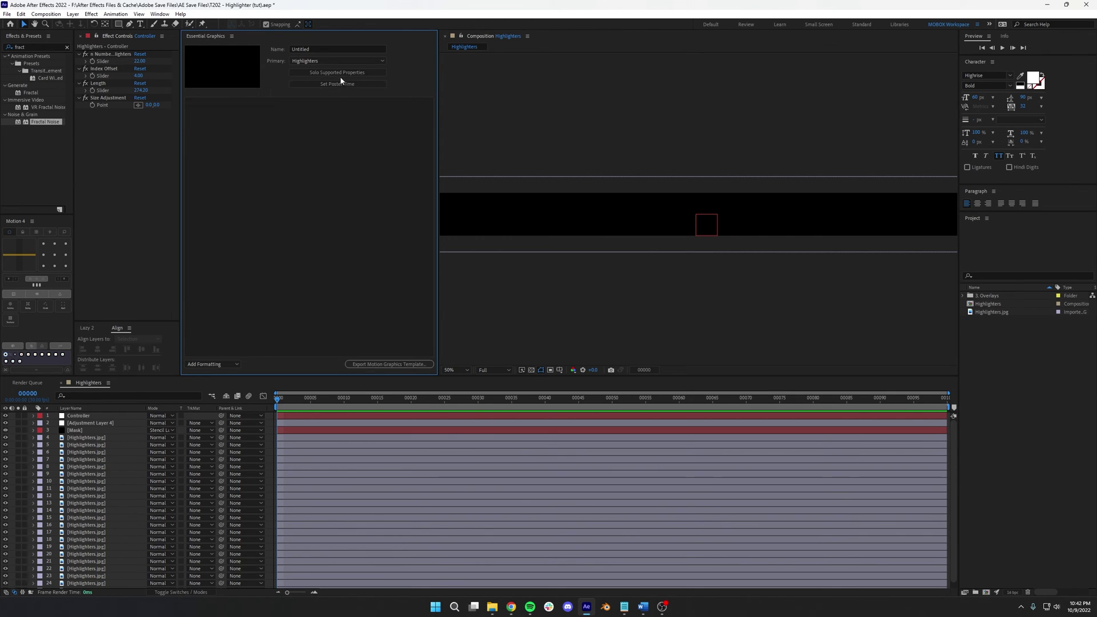
{"action": "left_click", "coordinate": [338, 72]}
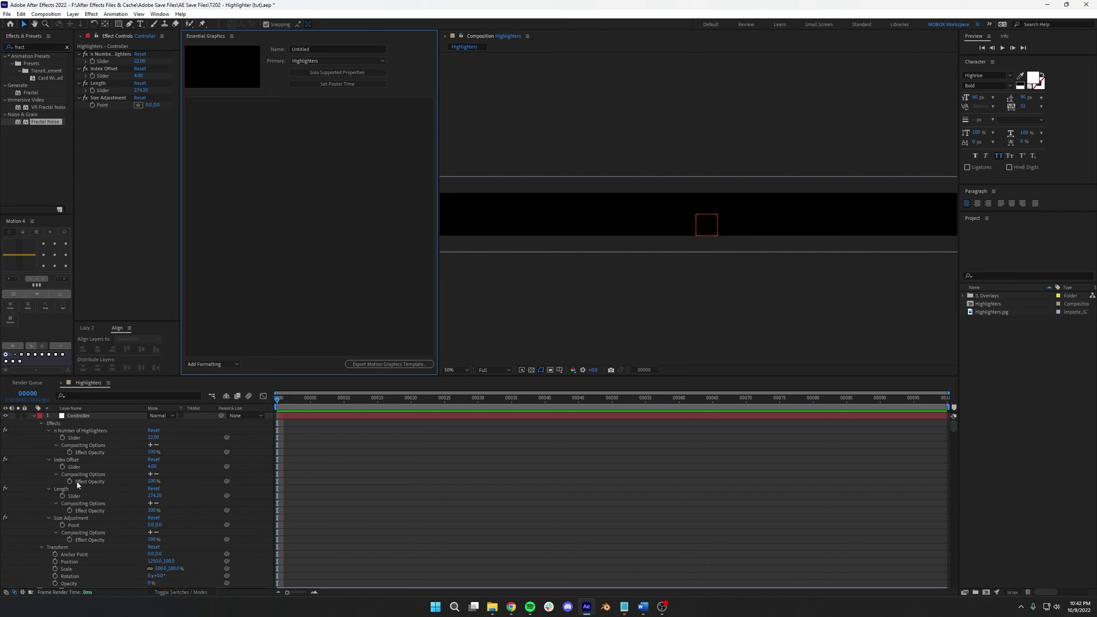
Add the Controller's Length and Size Adjustment and the adjustment layer's Color as Essential Graphics properties
{"action": "left_click_drag", "start_coordinate": [75, 497], "coordinate": [236, 211]}
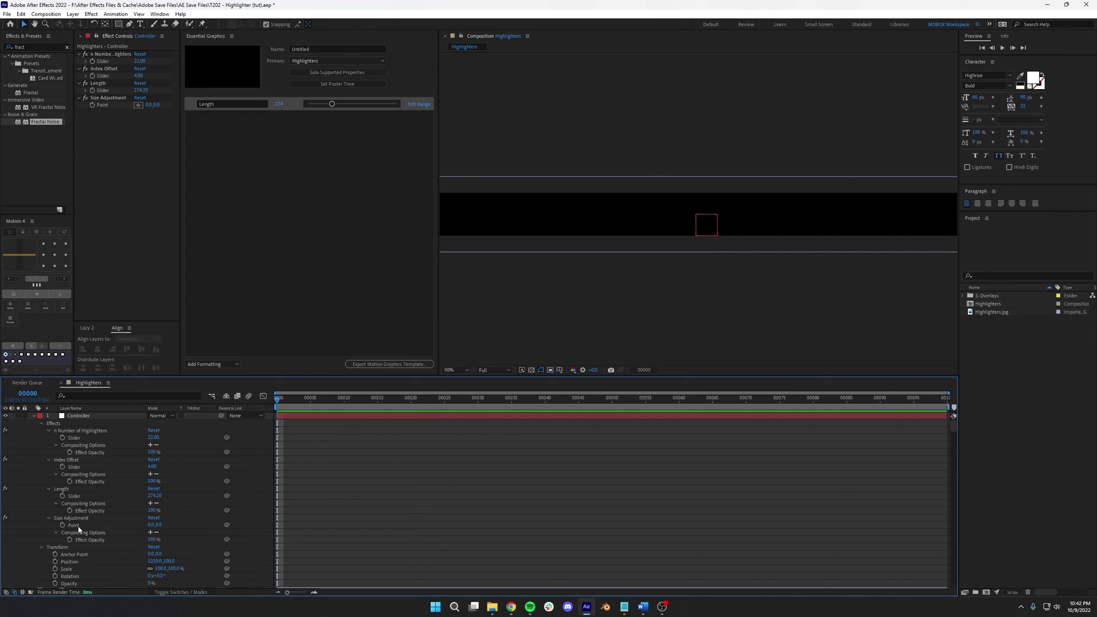
{"action": "left_click_drag", "start_coordinate": [74, 525], "coordinate": [315, 236]}
{"action": "scroll", "coordinate": [94, 536], "scroll_direction": "down", "scroll_amount": 5}
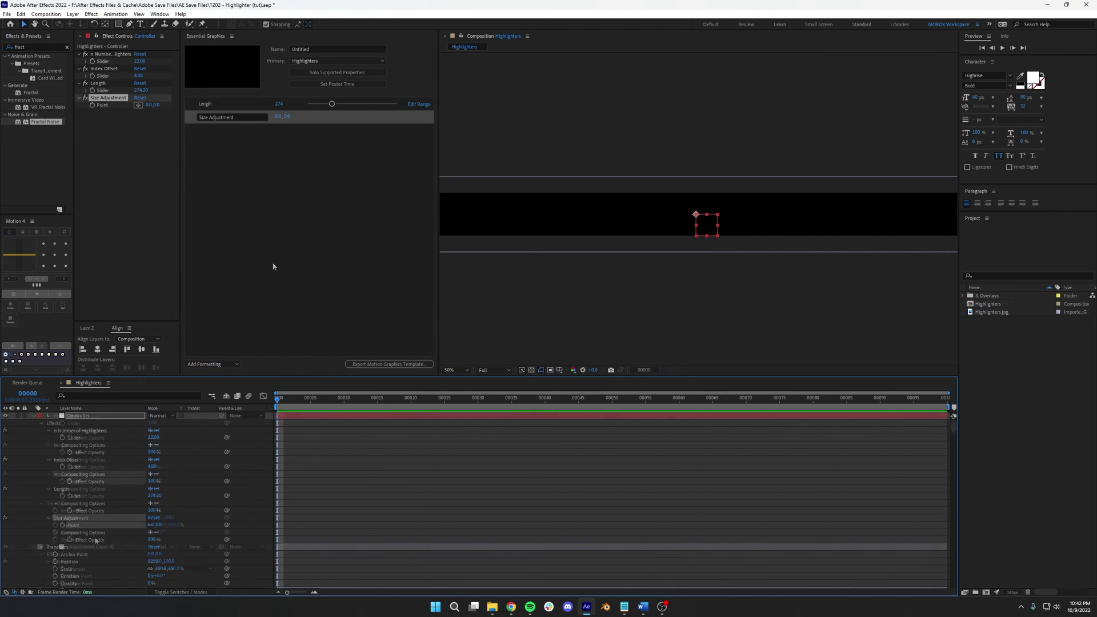
{"action": "left_click_drag", "start_coordinate": [80, 525], "coordinate": [252, 217]}
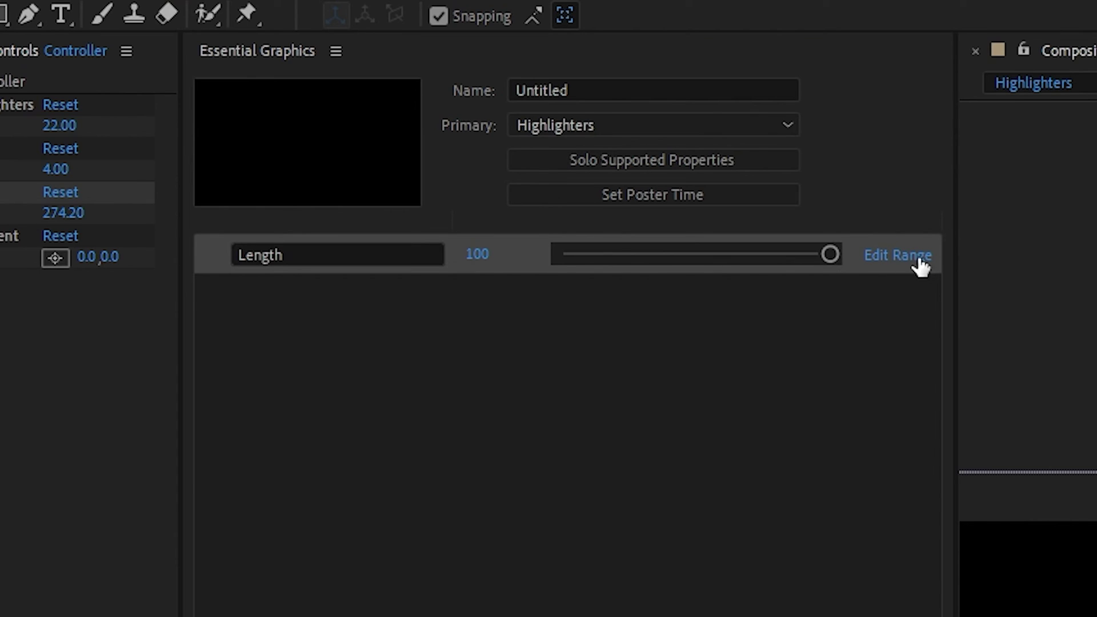
Set the slider range of the Length property to 0 to 1000
{"action": "left_click", "coordinate": [917, 255]}
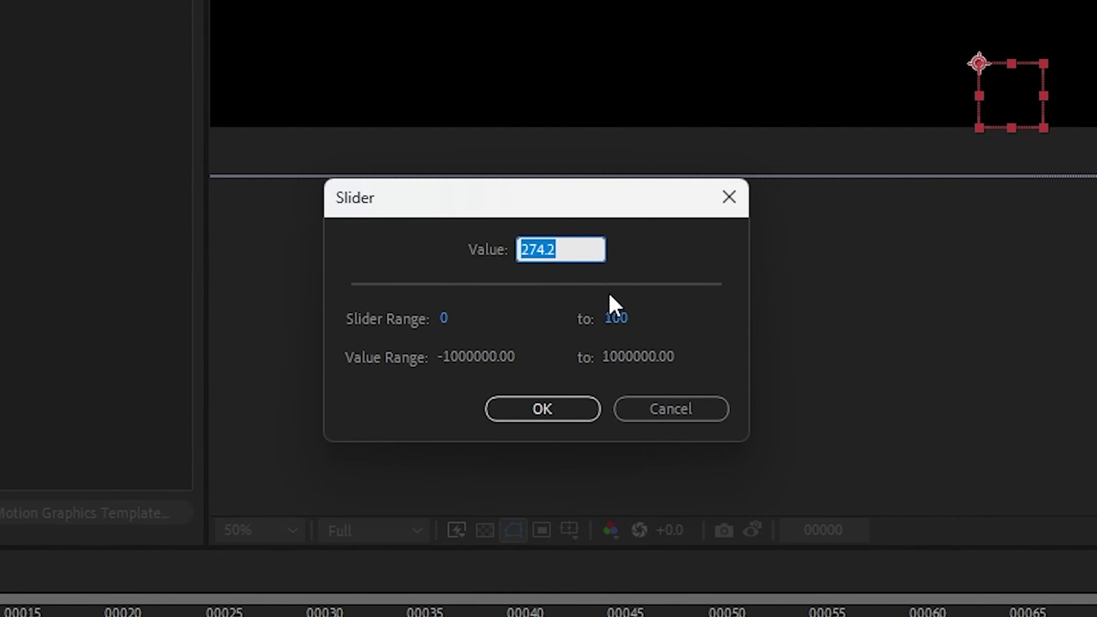
{"action": "left_click", "coordinate": [617, 315]}
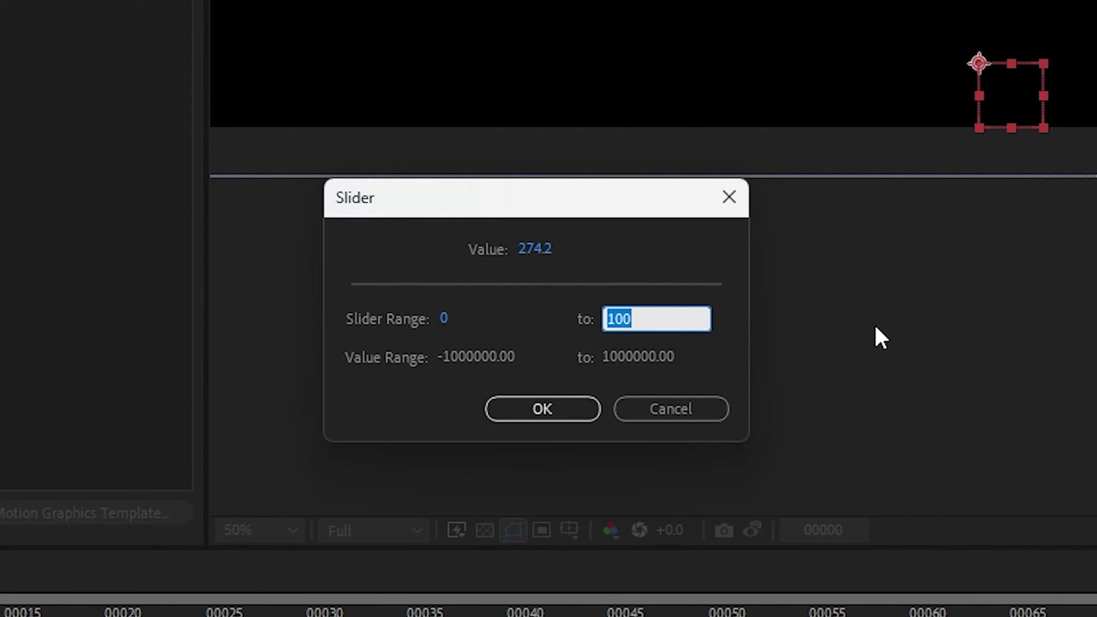
{"action": "type", "text": "1000"}
{"action": "key", "text": "Return"}
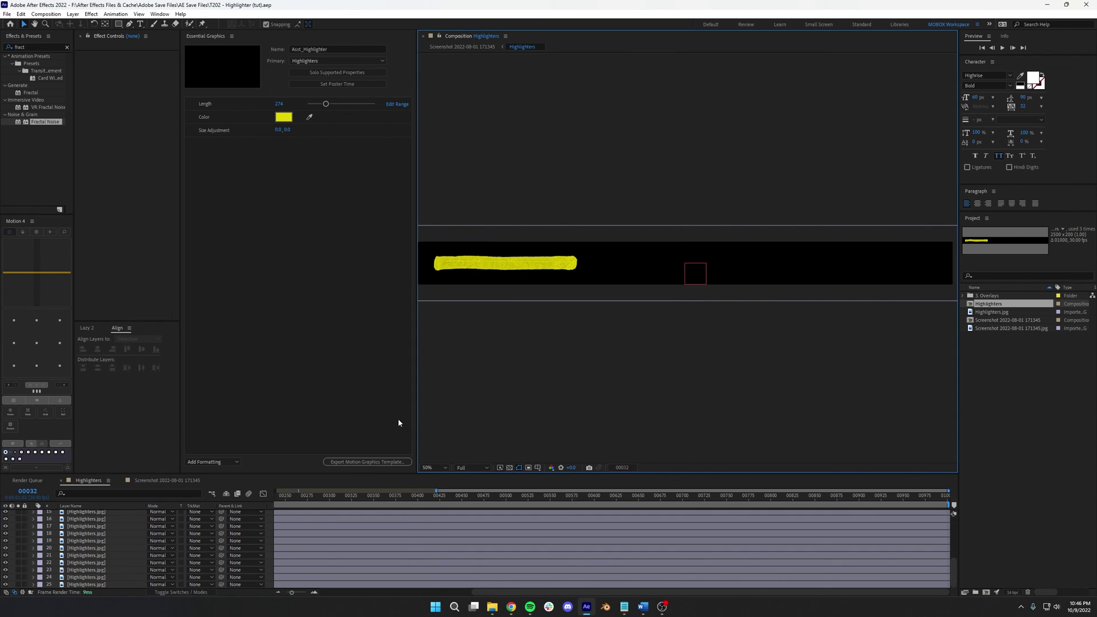
Export the highlighter as a Motion Graphics template named MOBOX_Highlighter_221009.mogrt to the local drive
{"action": "left_click", "coordinate": [365, 462]}
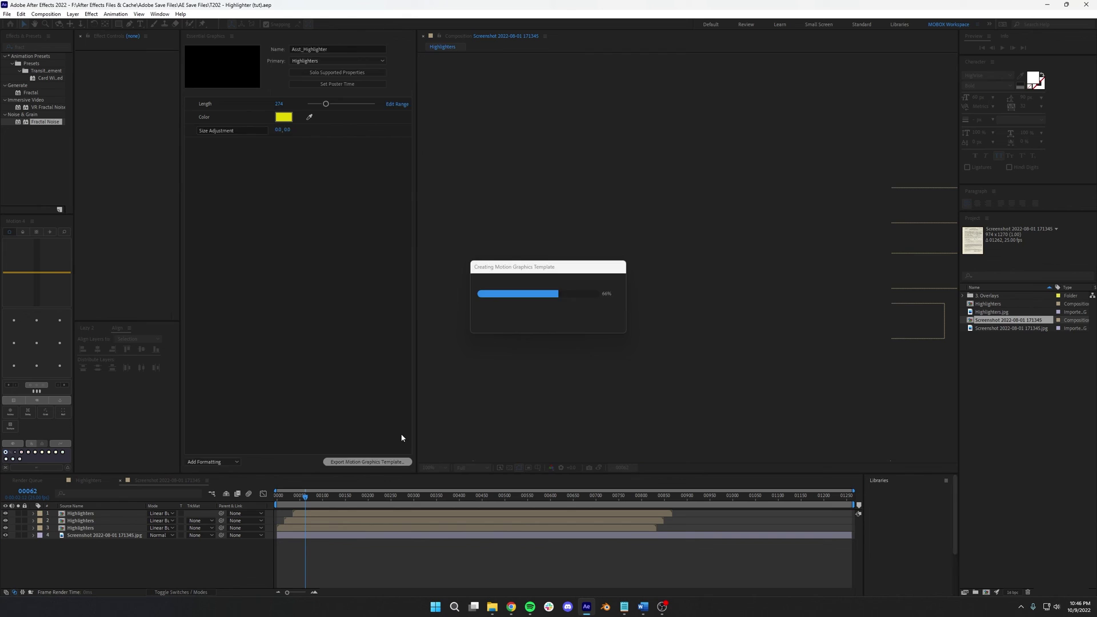
{"action": "left_click", "coordinate": [642, 233]}
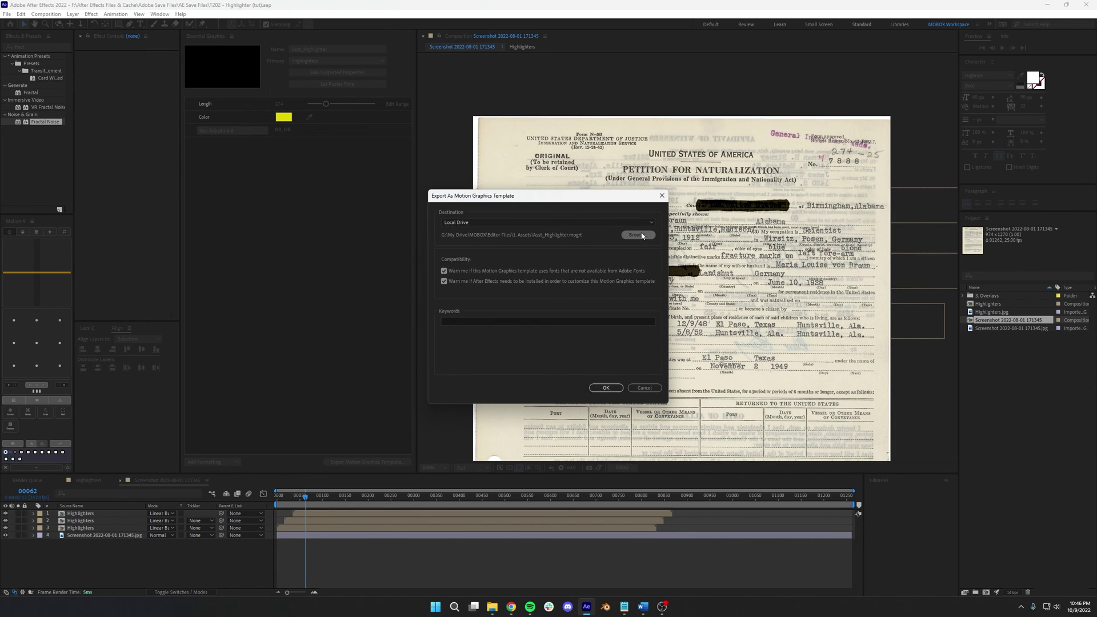
{"action": "left_click", "coordinate": [616, 311]}
{"action": "left_click_drag", "start_coordinate": [507, 465], "coordinate": [528, 465]}
{"action": "type", "text": "Highlighter"}
{"action": "left_click", "coordinate": [870, 496]}
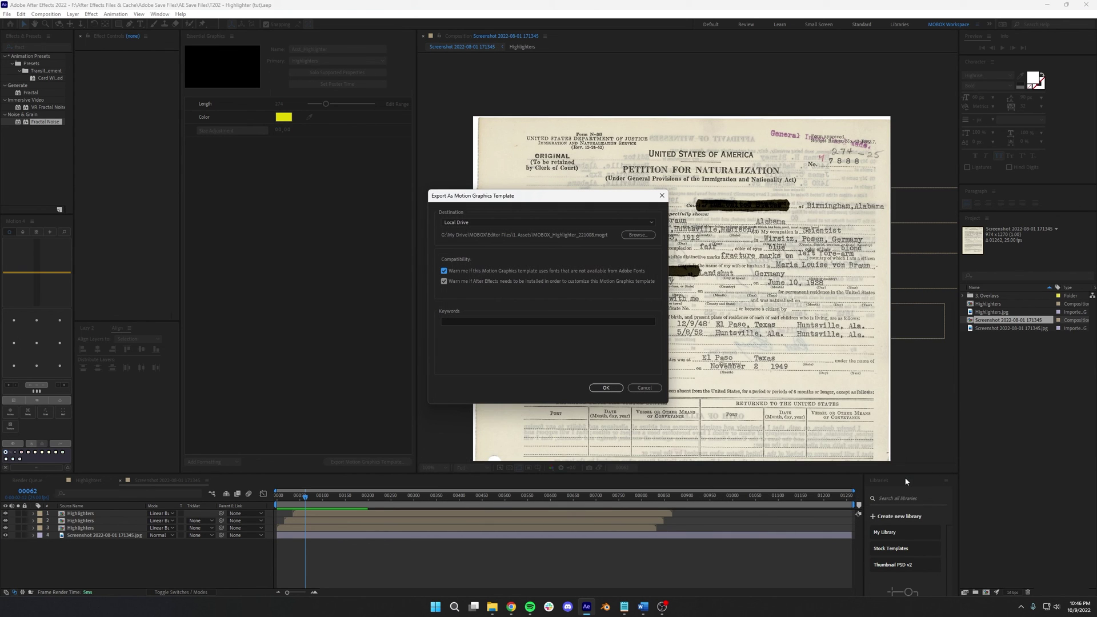
{"action": "left_click", "coordinate": [608, 390]}
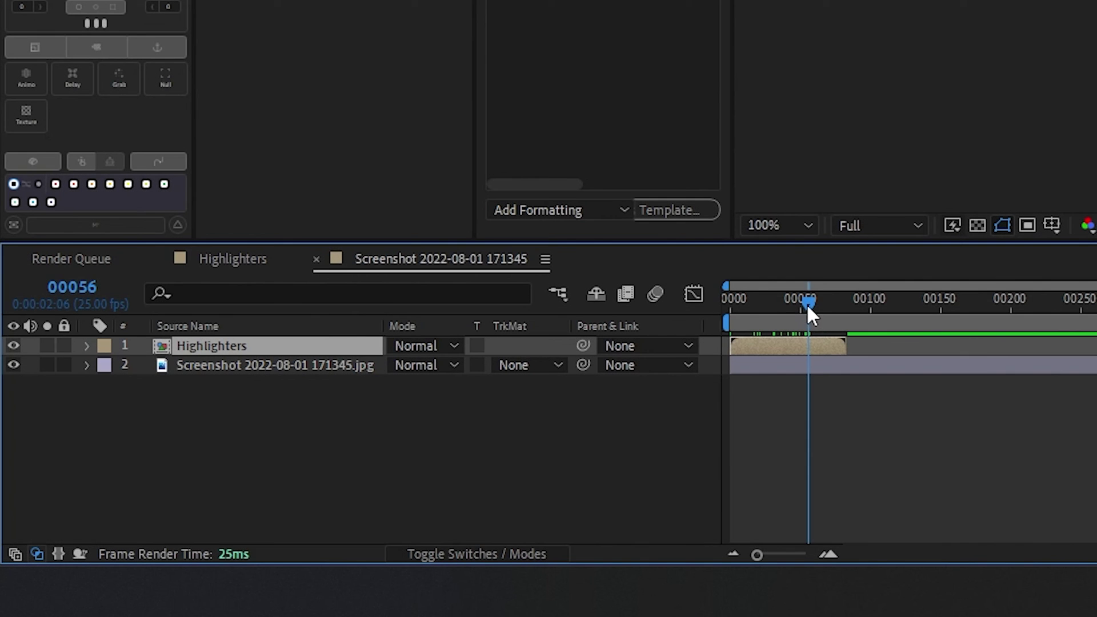
At frame 71 of the Screenshot composition, set the Highlighters layer's Length essential property to 204.2
{"action": "left_click_drag", "start_coordinate": [807, 306], "coordinate": [829, 303]}
{"action": "left_click", "coordinate": [88, 346]}
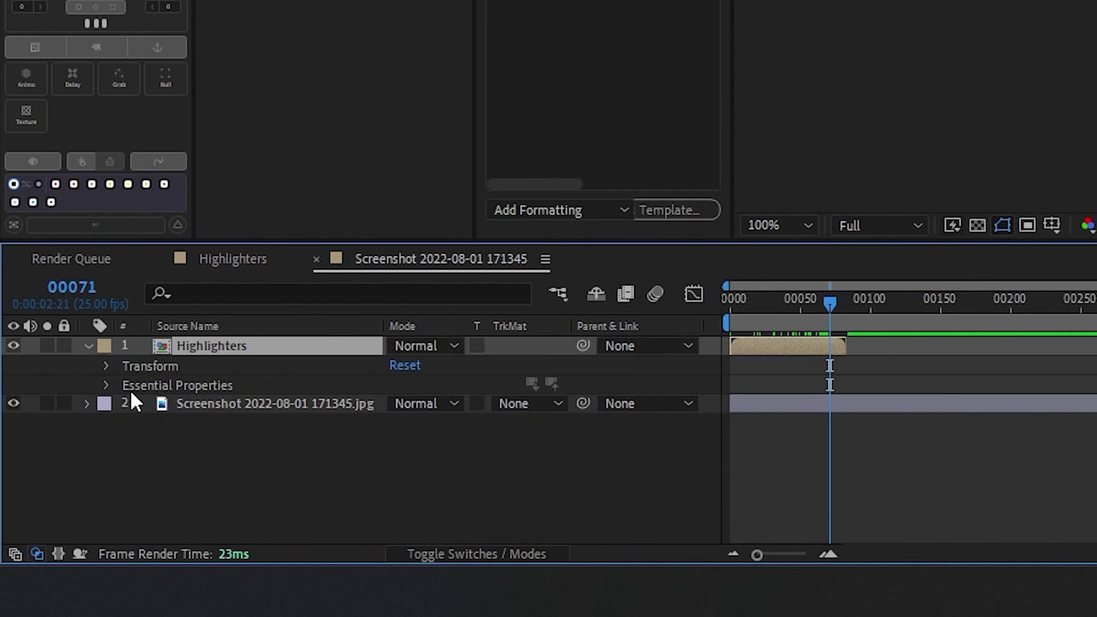
{"action": "left_click", "coordinate": [106, 385]}
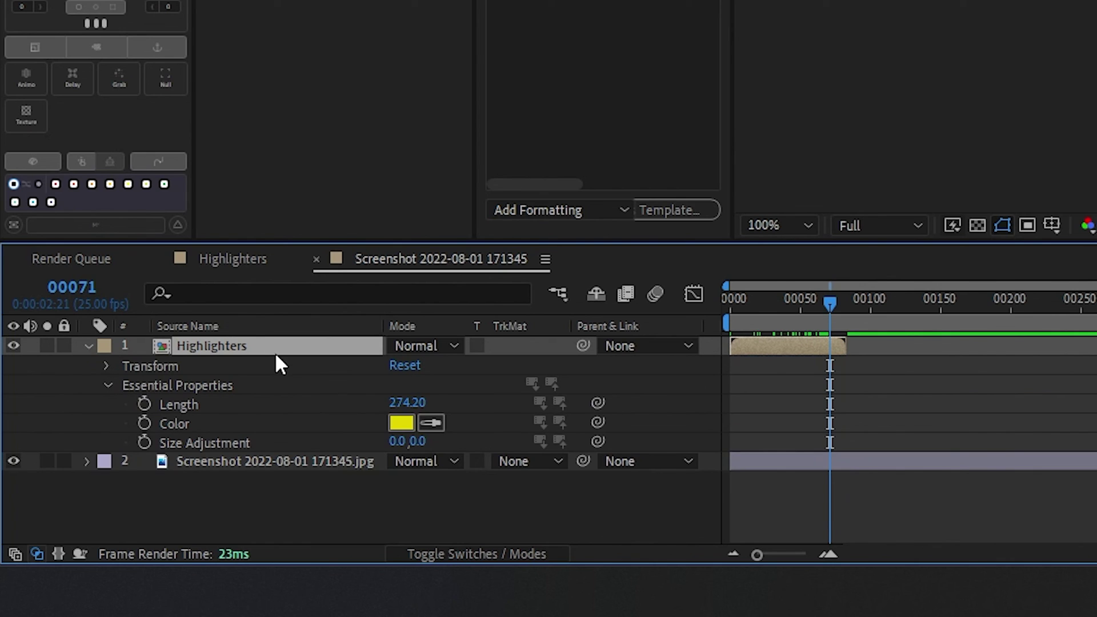
{"action": "mouse_move", "coordinate": [405, 408]}
{"action": "left_mouse_down"}
{"action": "mouse_move", "coordinate": [394, 409]}
{"action": "mouse_move", "coordinate": [417, 409]}
{"action": "left_mouse_up"}
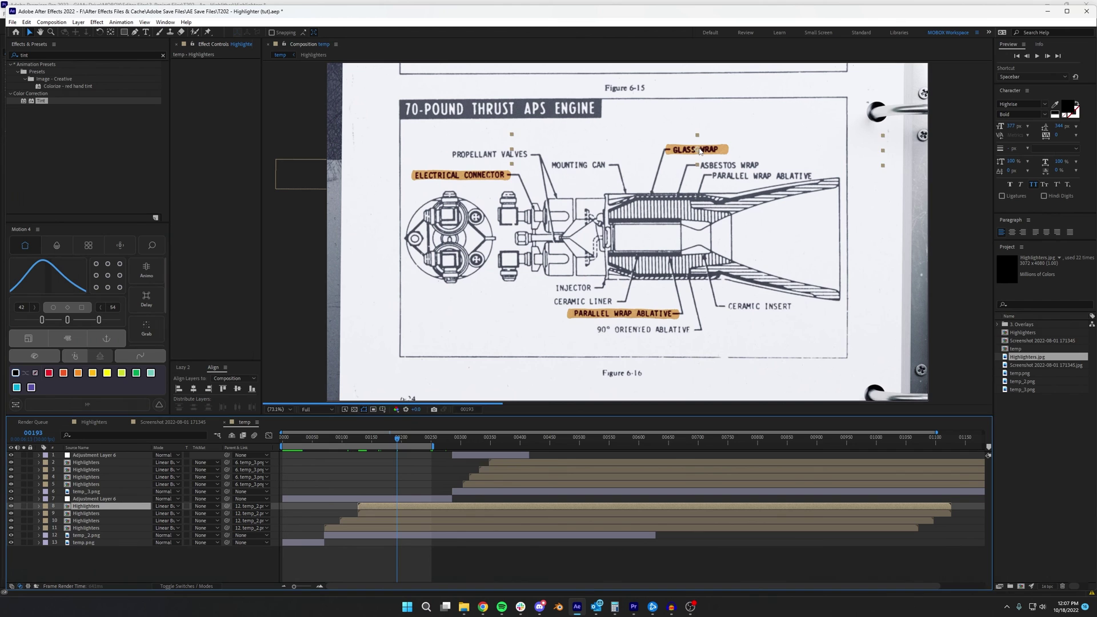
{"action": "left_click_drag", "start_coordinate": [699, 151], "coordinate": [765, 308]}
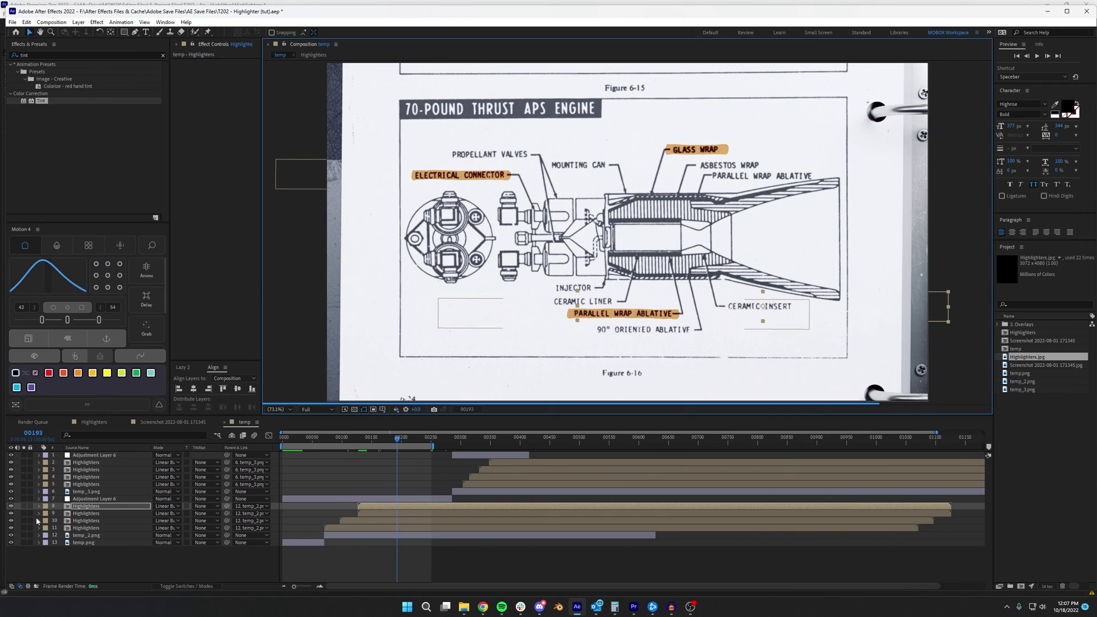
In the temp composition, increase the selected Highlighters layer's Length until the stroke covers the CERAMIC INSERT label
{"action": "left_click", "coordinate": [39, 506]}
{"action": "left_click", "coordinate": [39, 506]}
{"action": "left_click_drag", "start_coordinate": [155, 528], "coordinate": [201, 530]}
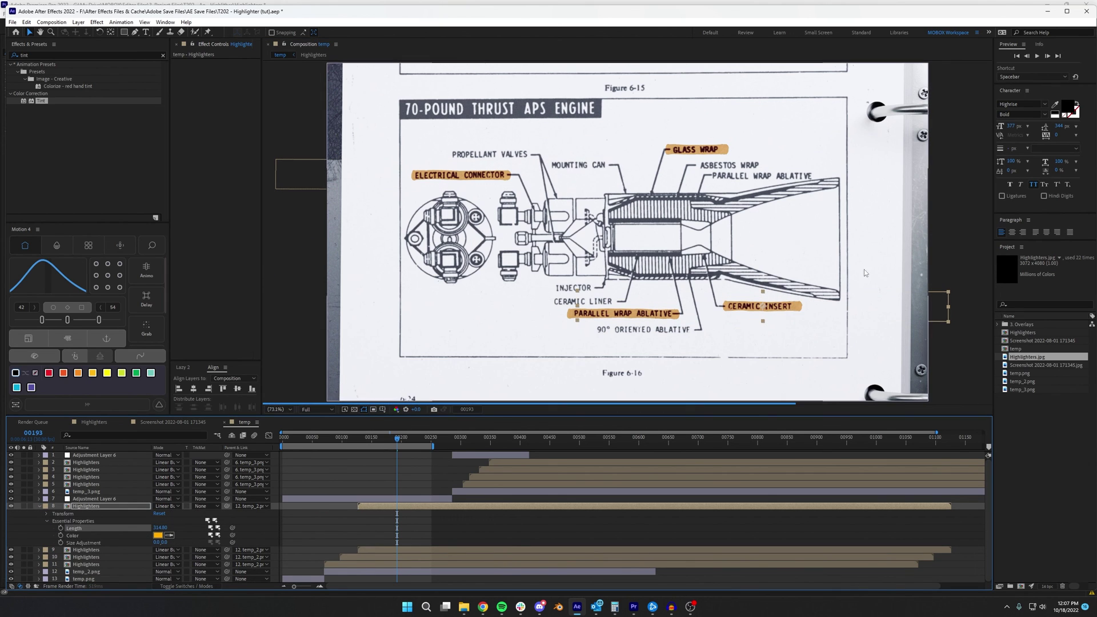
Set the Highlighters layer's Color essential property to dark grey 474747 to turn the stroke into a redaction mark
{"action": "left_click", "coordinate": [632, 518]}
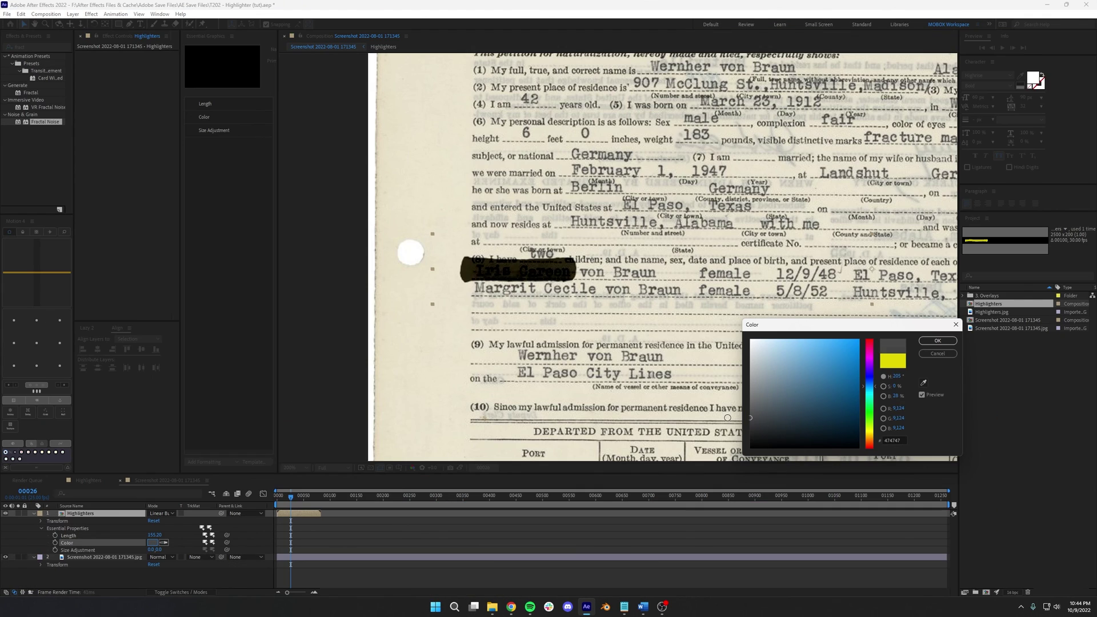
{"action": "left_click", "coordinate": [938, 340]}
{"action": "key", "text": "comma"}
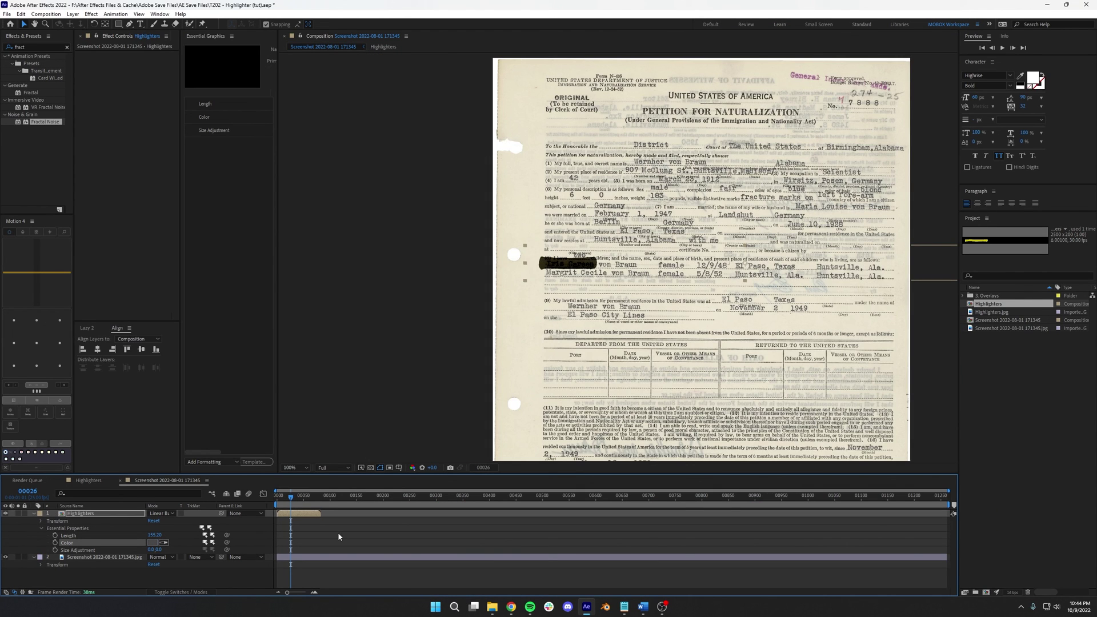
Duplicate the dark Highlighters layer, place the copy over the sex and birth-date entries one line below, and expand its layer properties
{"action": "left_click", "coordinate": [92, 517]}
{"action": "key", "text": "ctrl+d"}
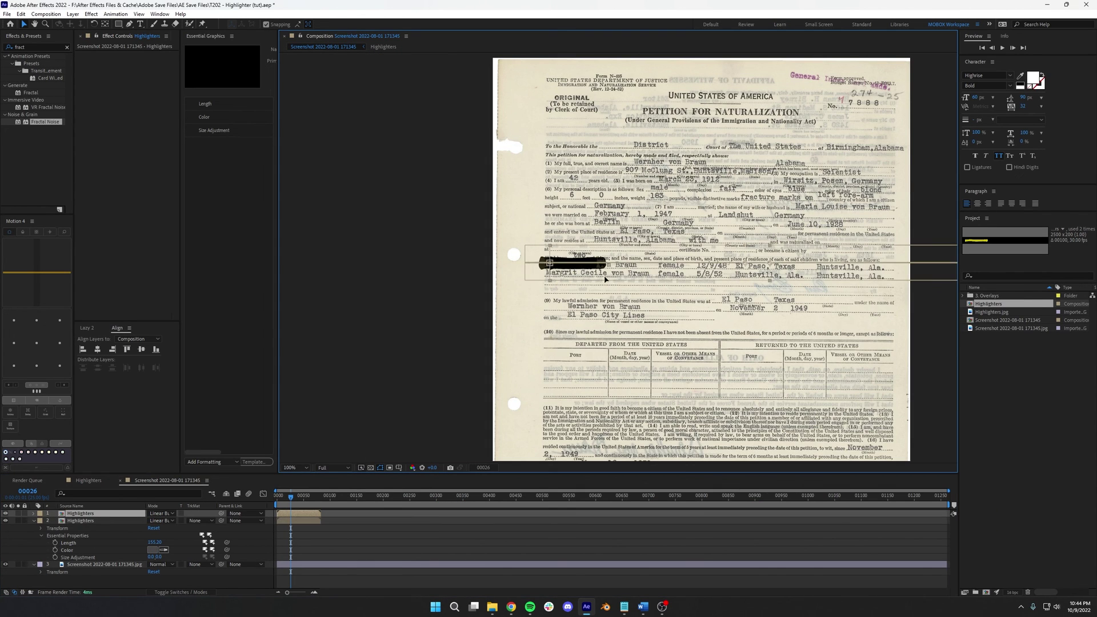
{"action": "left_click_drag", "start_coordinate": [584, 263], "coordinate": [703, 275]}
{"action": "left_click", "coordinate": [33, 514]}
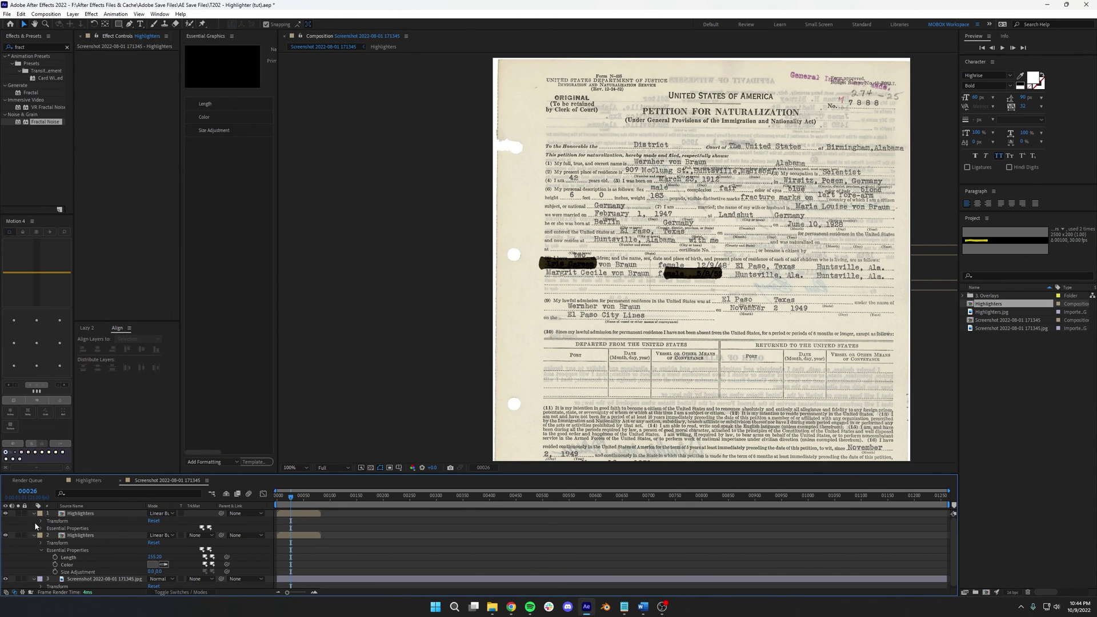